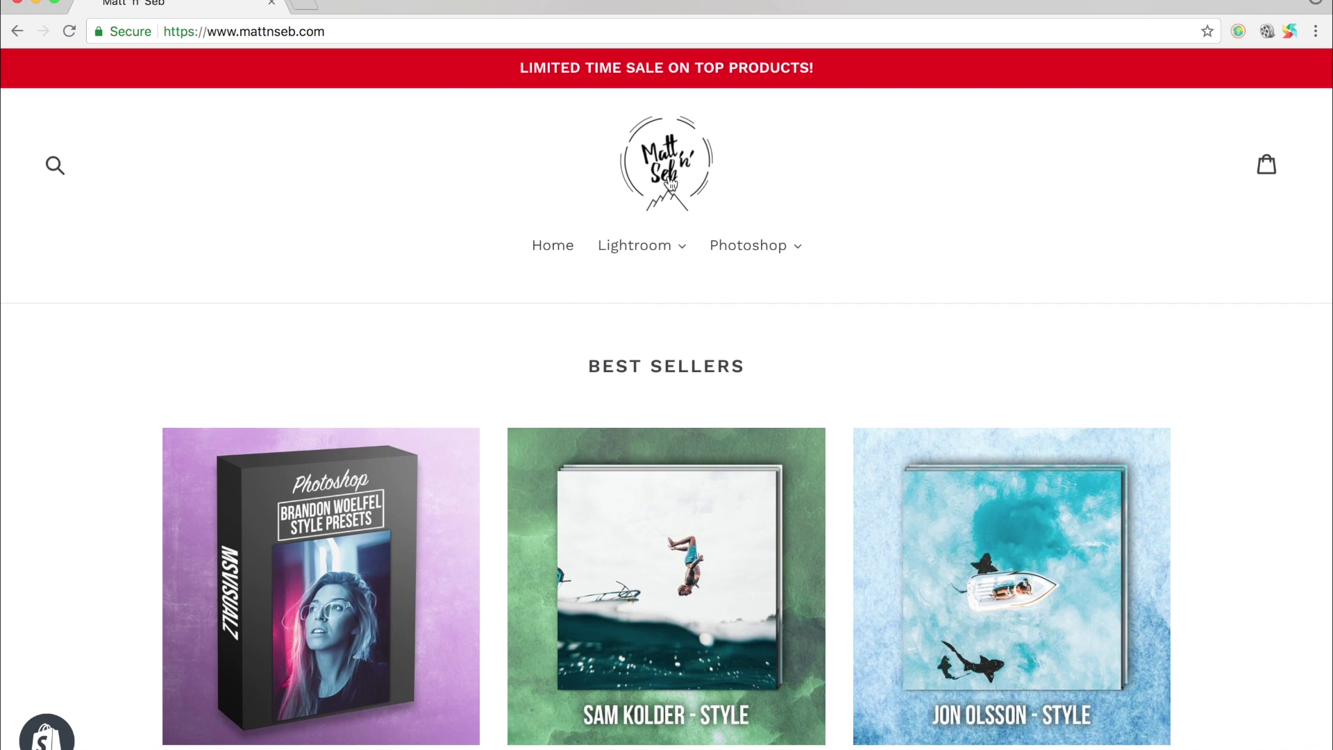
Look over the store's home page and show its Photoshop product categories.
scroll(668, 178, "down", 3)
scroll(646, 277, "up", 5)
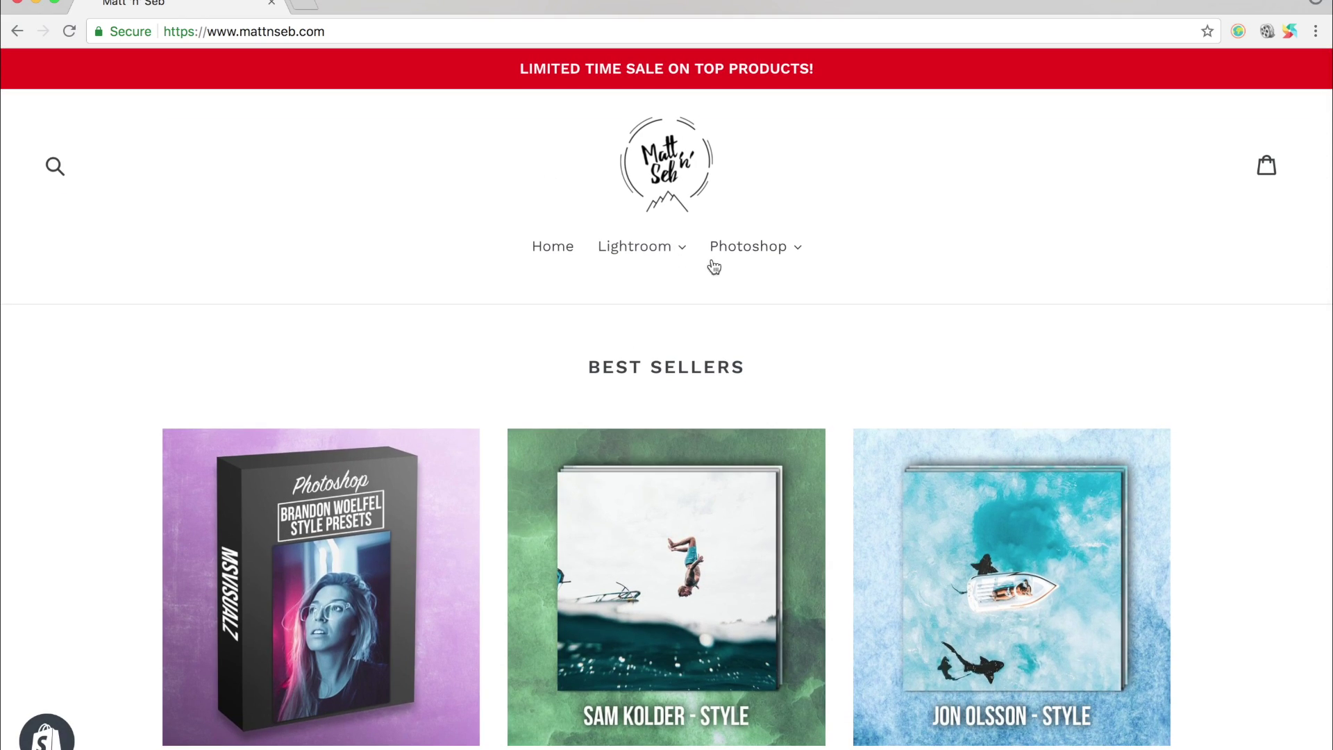
left_click(803, 259)
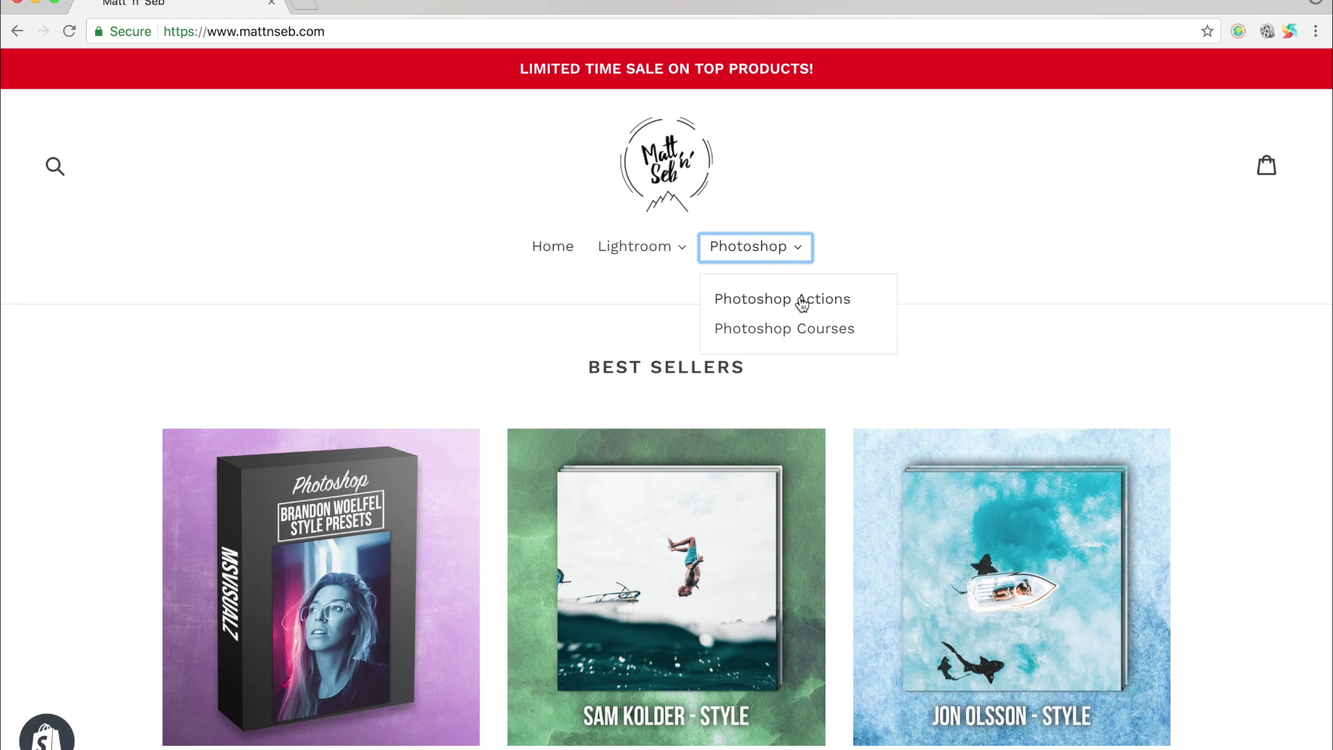
Switch to Photoshop, unlock the Background layer of the old photo and duplicate it.
key("super+Tab")
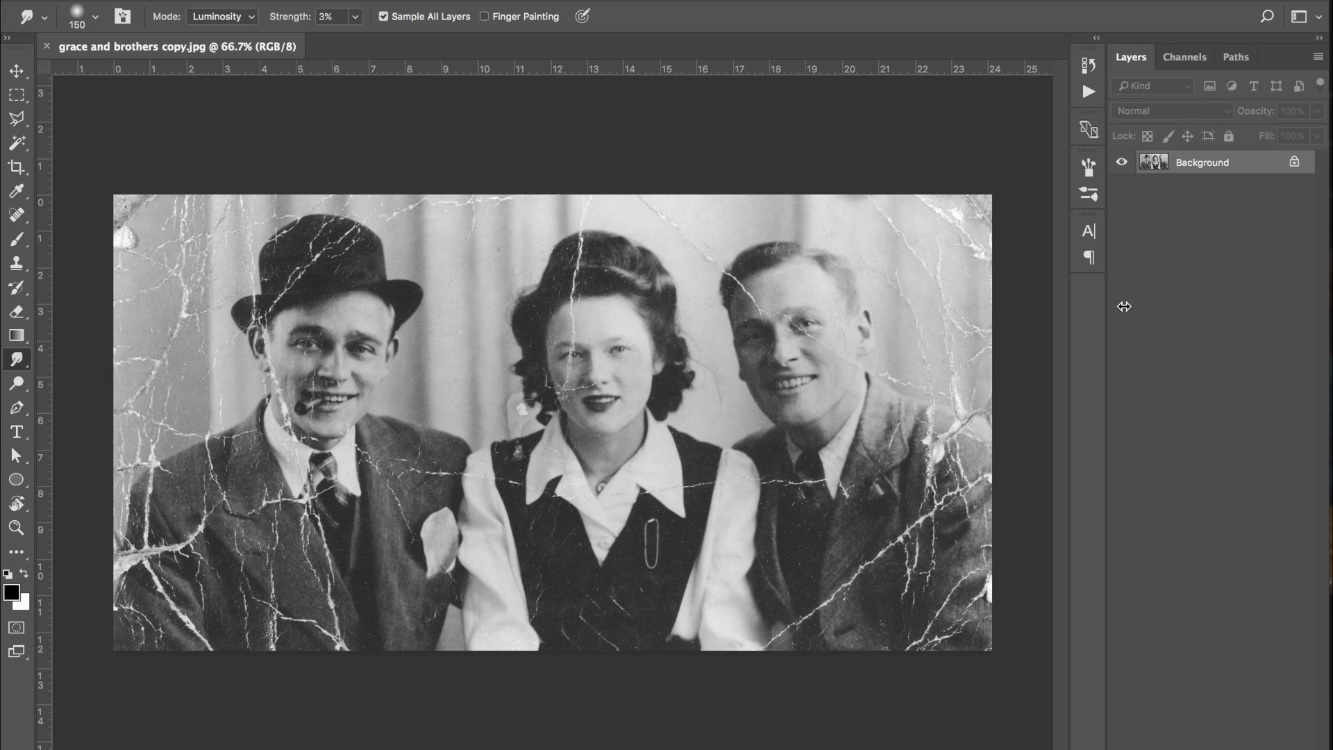
left_click(1294, 166)
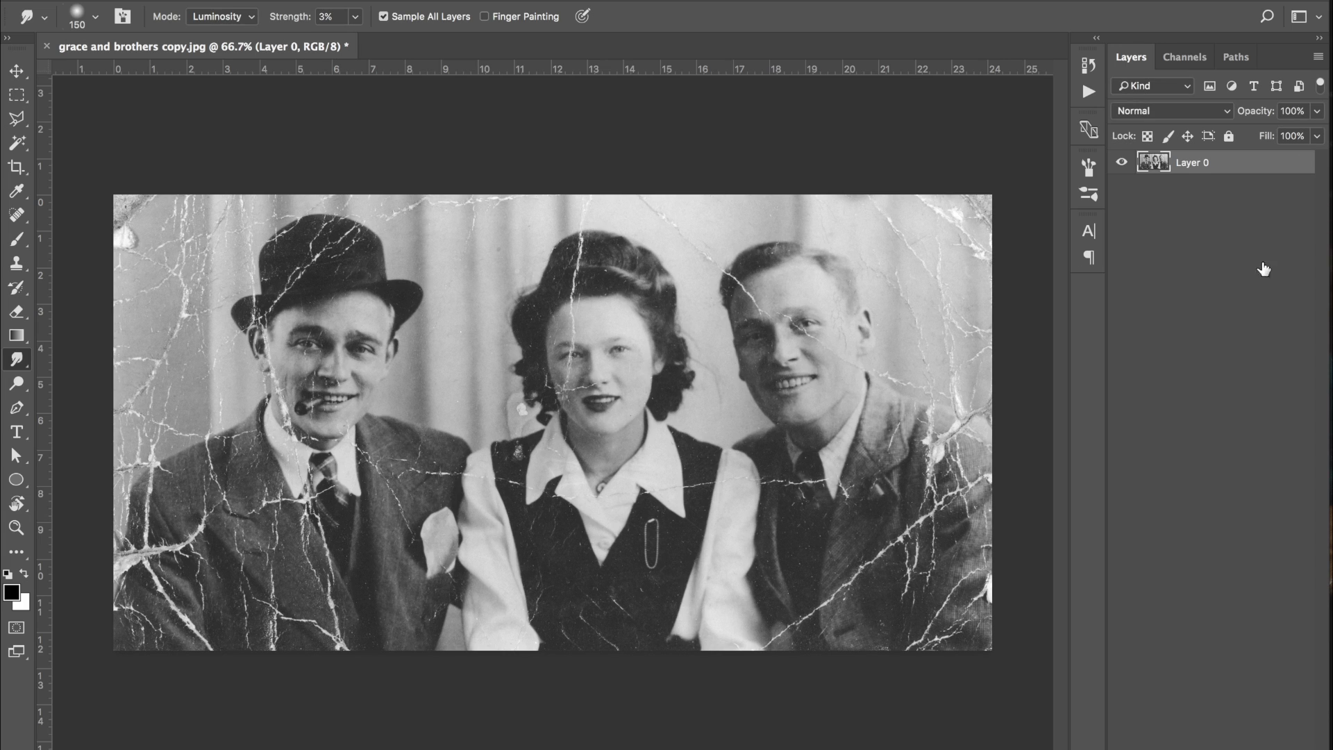
key("ctrl+j")
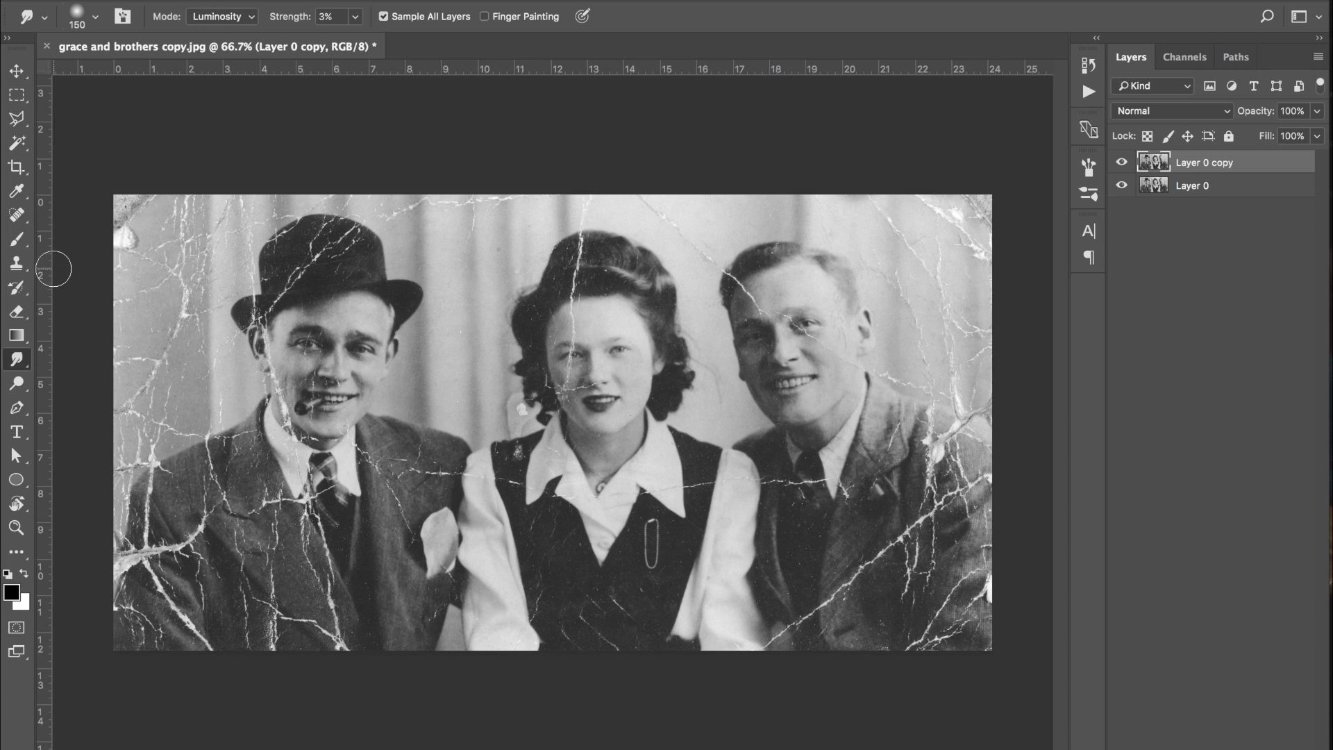
Select the cracks along the backdrop's upper edge, between the man in the hat and the woman, with the freehand Lasso tool.
left_click(18, 119)
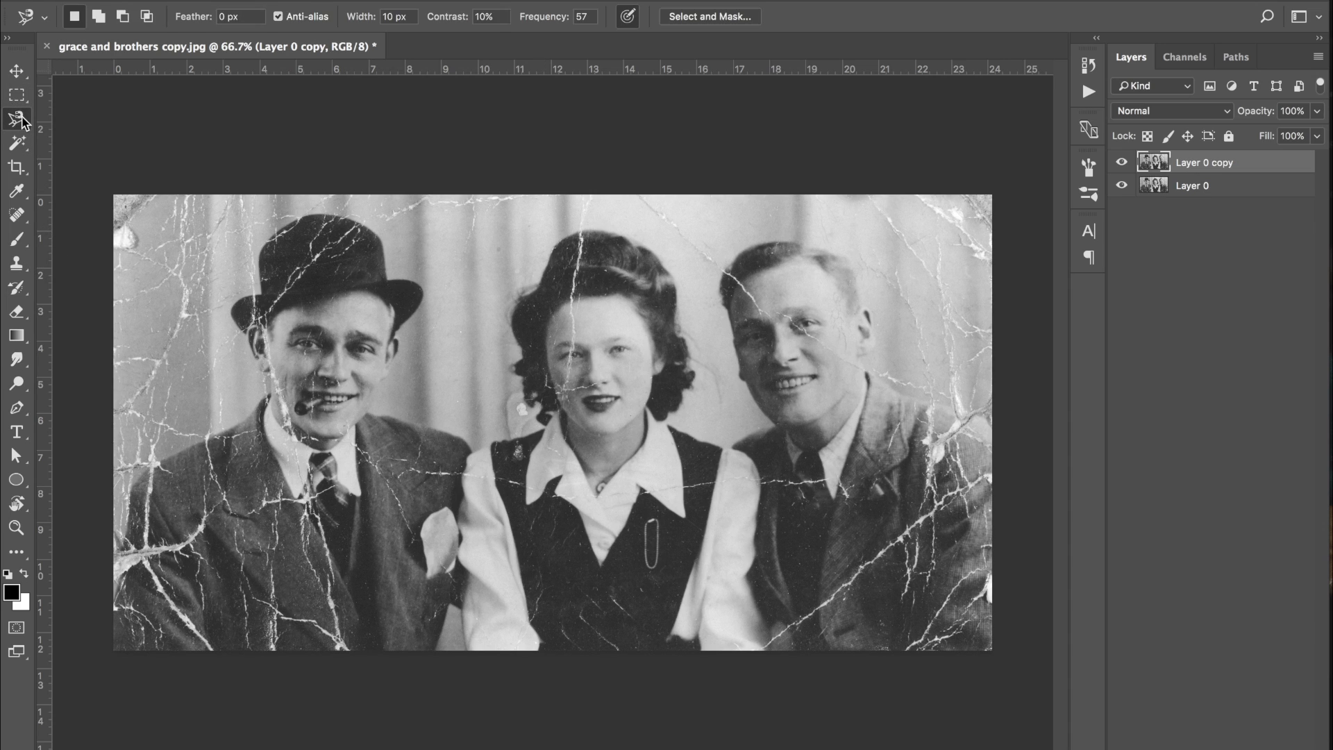
key("shift+l")
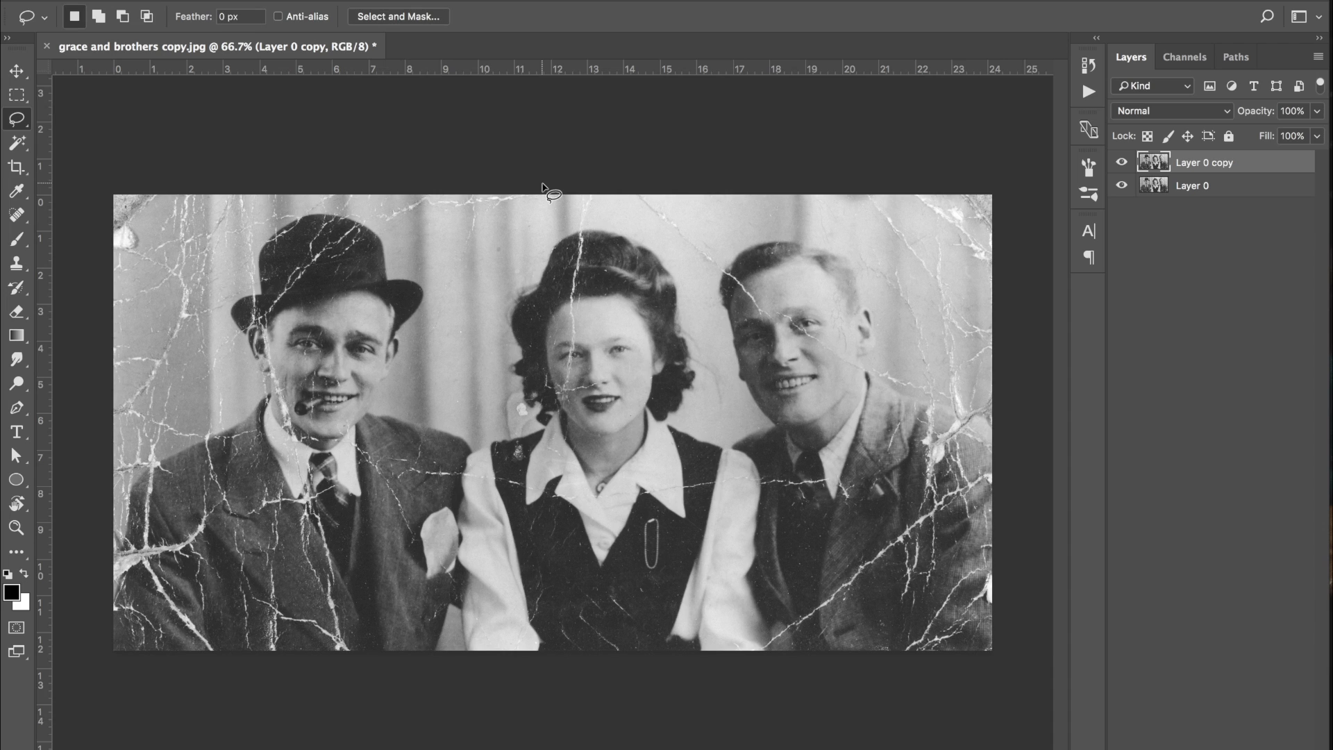
mouse_move(524, 211)
left_mouse_down()
mouse_move(477, 220)
mouse_move(470, 260)
mouse_move(444, 212)
mouse_move(384, 225)
mouse_move(367, 213)
mouse_move(390, 191)
mouse_move(541, 194)
left_mouse_up()
right_click(1240, 164)
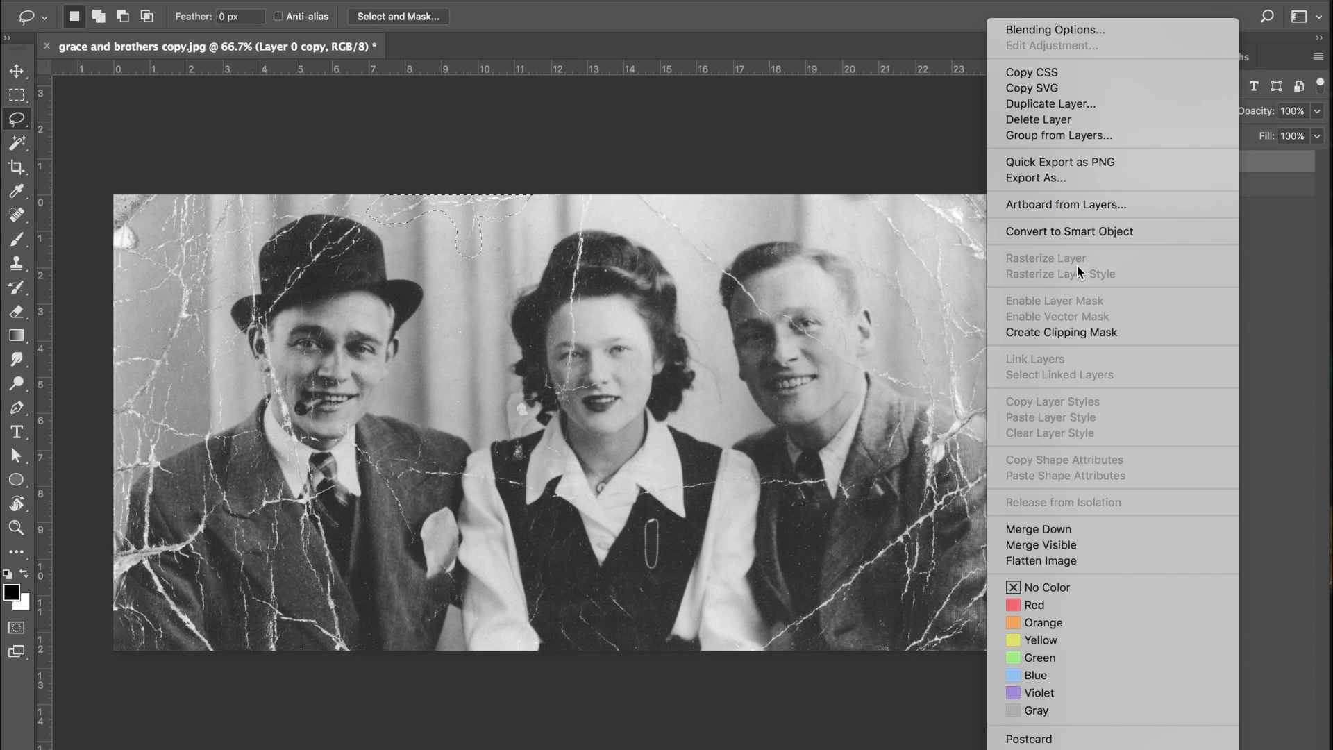
left_click(1306, 153)
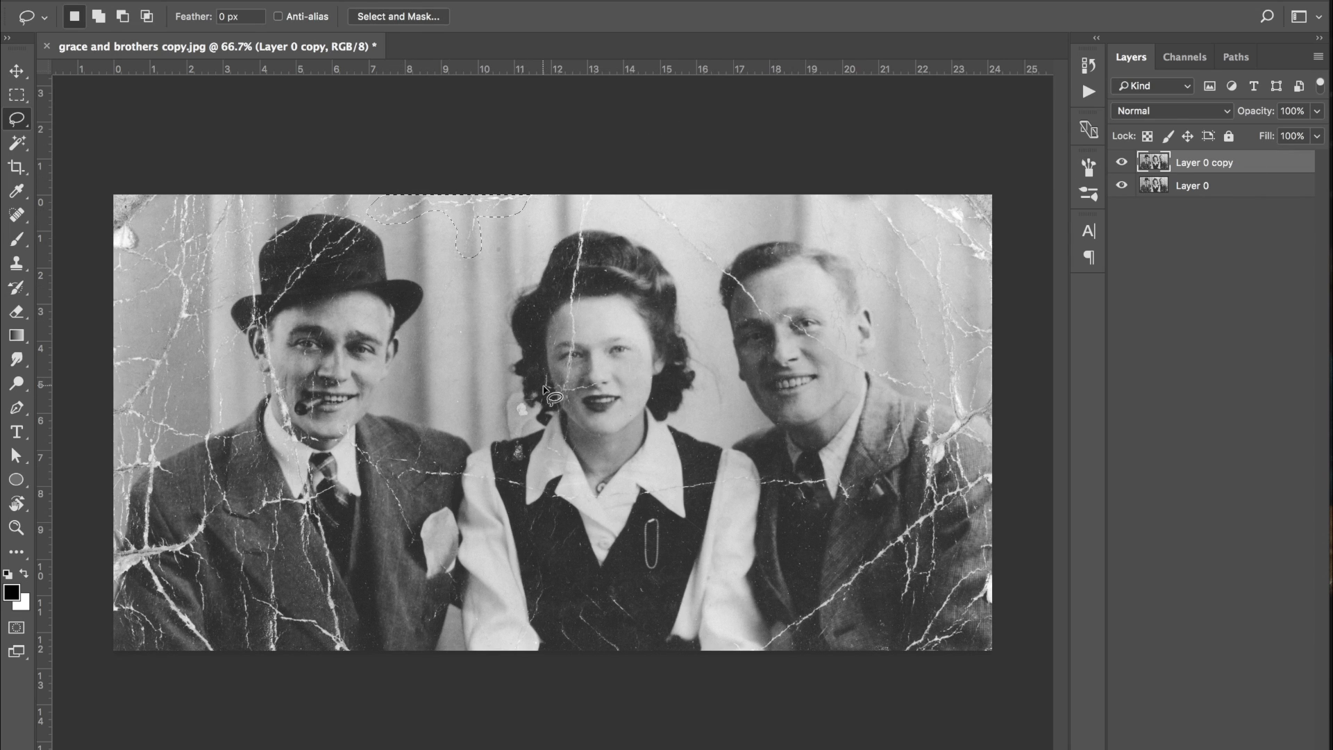
Fill the selected backdrop area using Content-Aware contents.
key("i")
key("shift+F5")
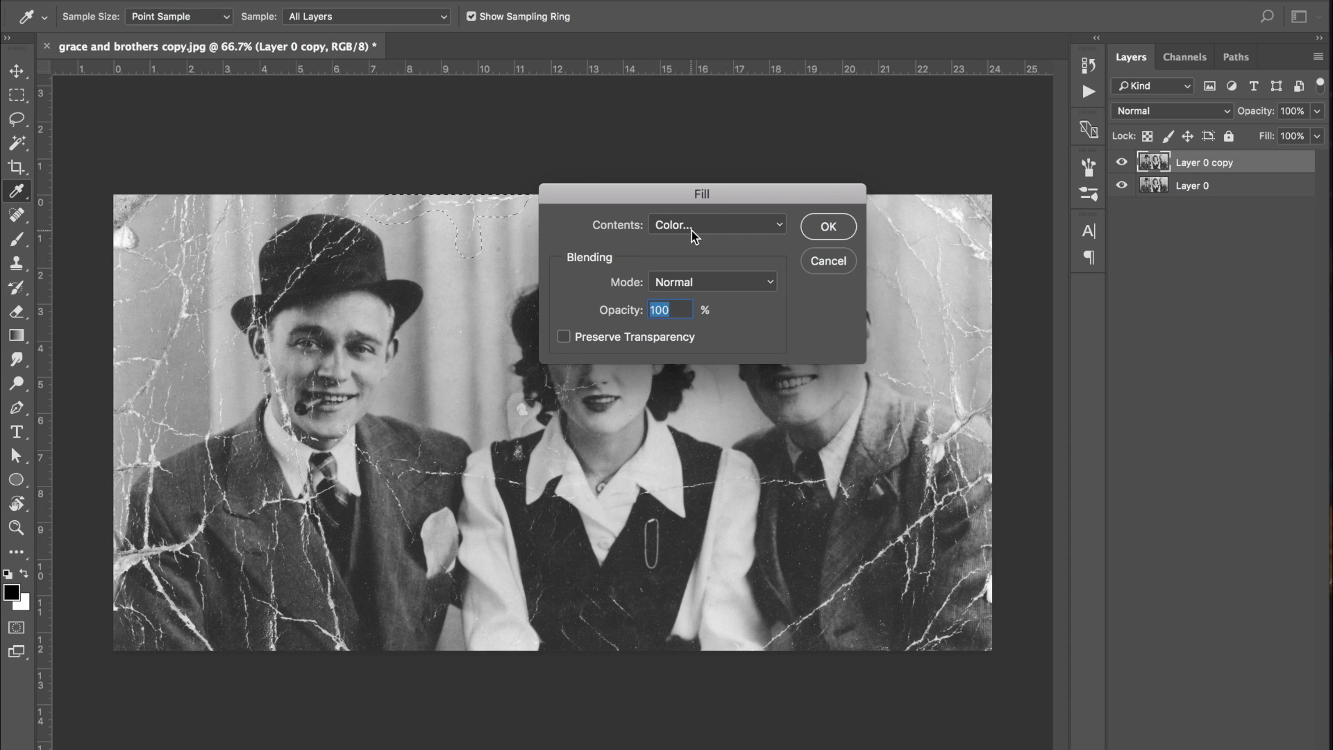
left_click_drag(699, 204, 766, 132)
left_click(761, 160)
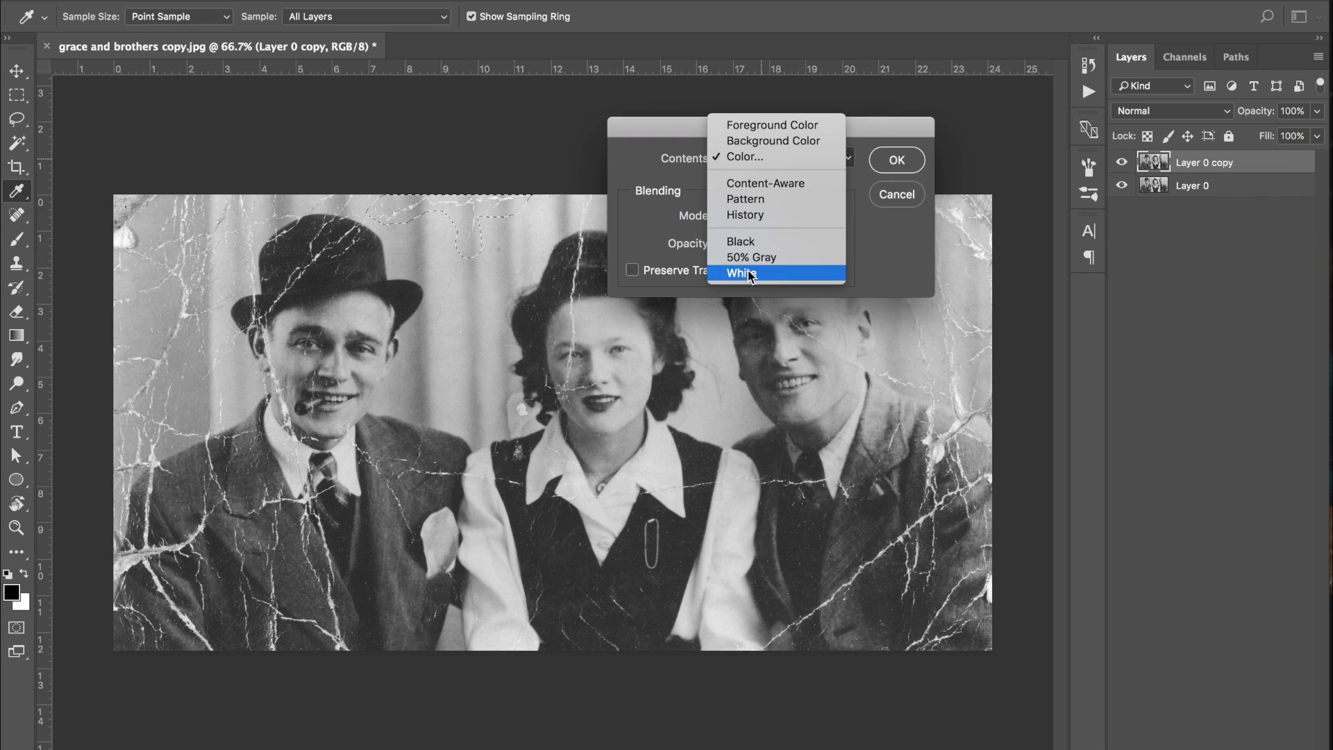
left_click(684, 187)
left_click(751, 170)
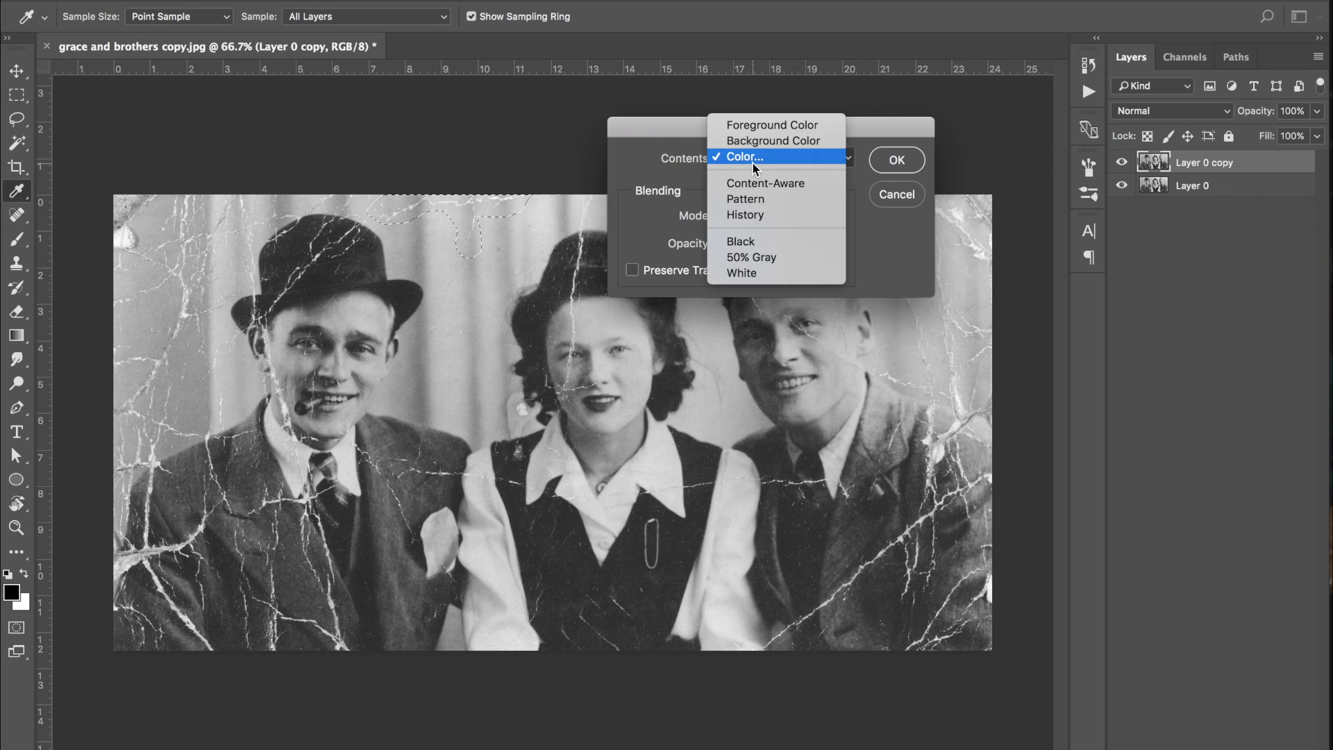
left_click(802, 180)
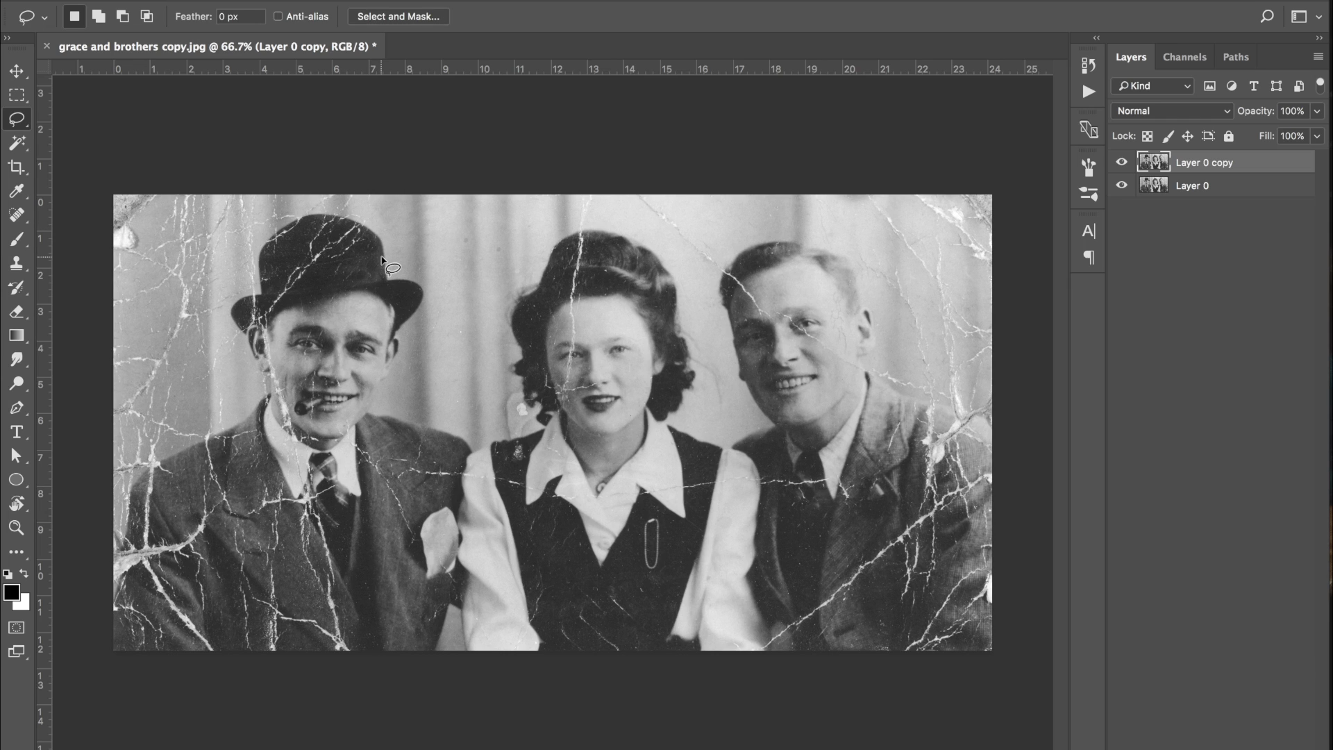
Lasso the diagonal crack in the backdrop between the woman and the hatless man and fill it with Content-Aware.
mouse_move(700, 205)
left_mouse_down()
mouse_move(639, 187)
mouse_move(647, 219)
mouse_move(708, 281)
mouse_move(723, 276)
mouse_move(702, 207)
left_mouse_up()
key("shift+BackSpace")
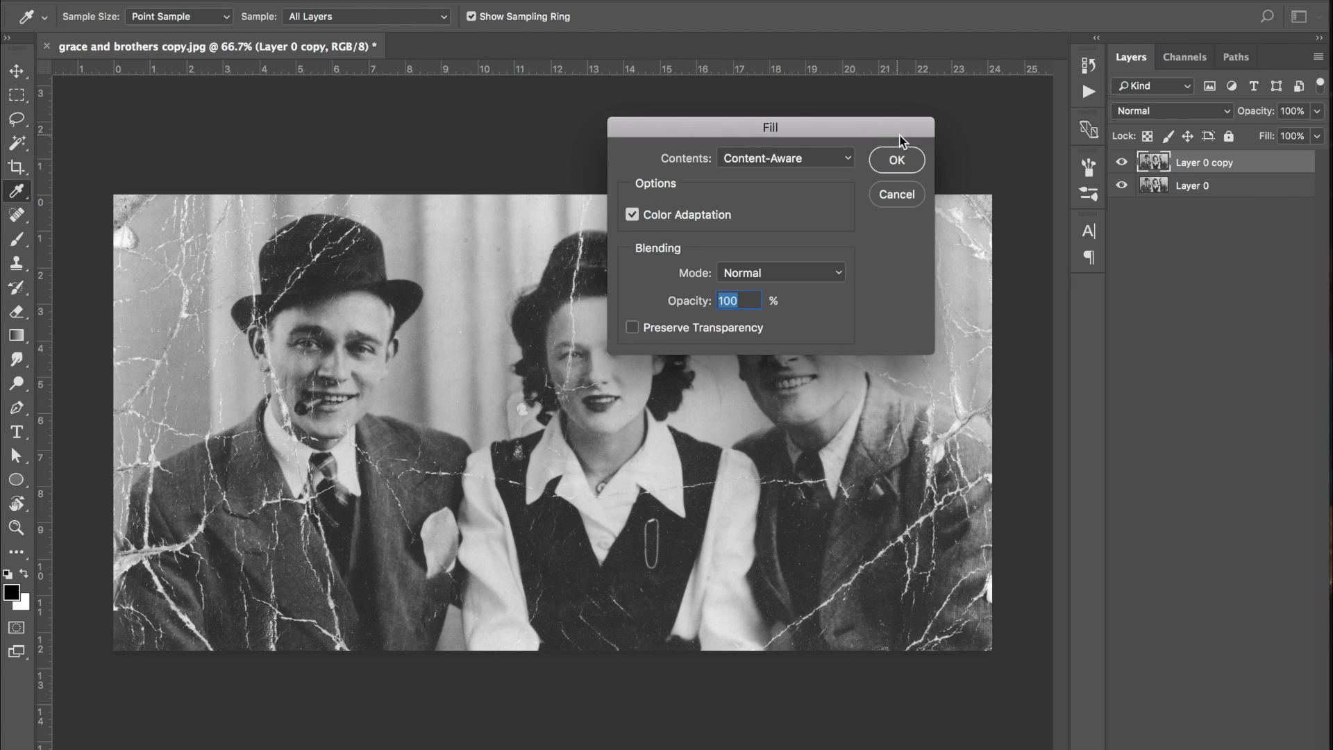
left_click(901, 159)
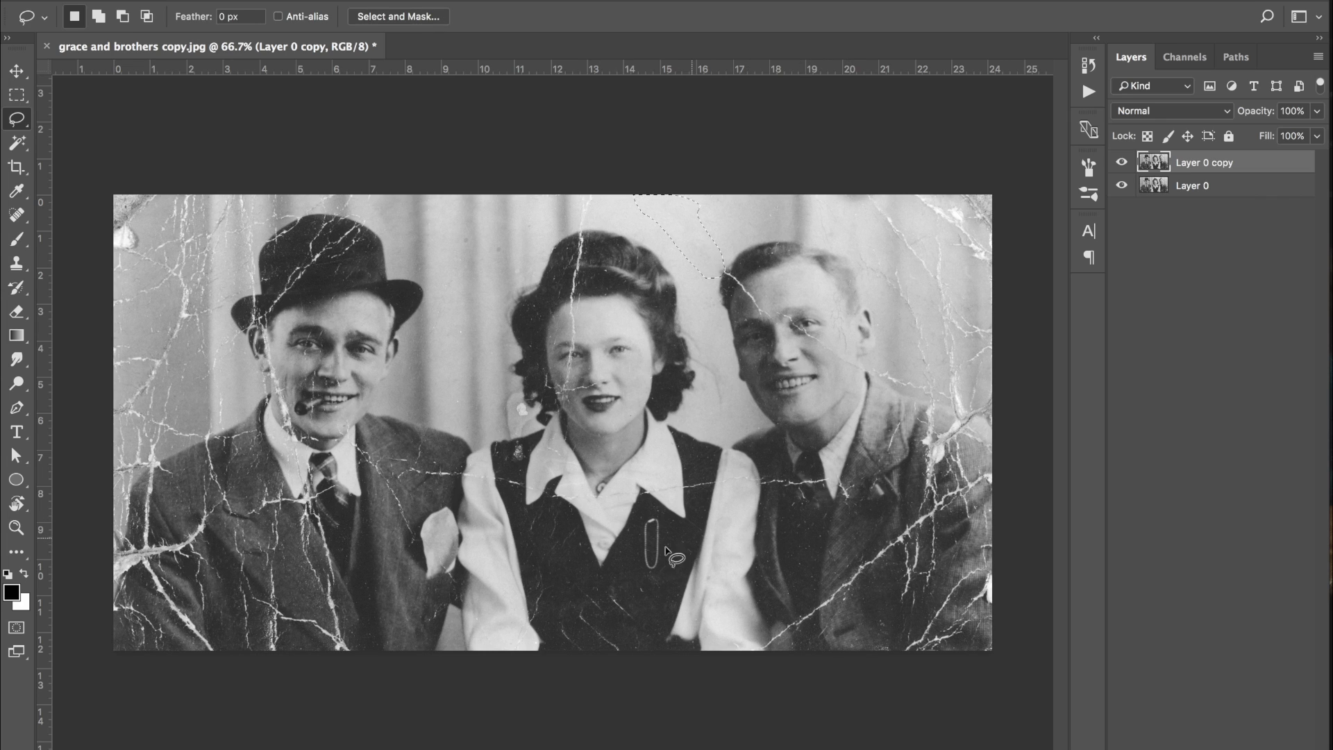
Lasso the scratches on the lower part of the woman's vest and fill them with Content-Aware.
mouse_move(629, 592)
left_mouse_down()
mouse_move(566, 607)
mouse_move(559, 643)
mouse_move(622, 663)
mouse_move(650, 620)
mouse_move(629, 594)
left_mouse_up()
key("shift+BackSpace")
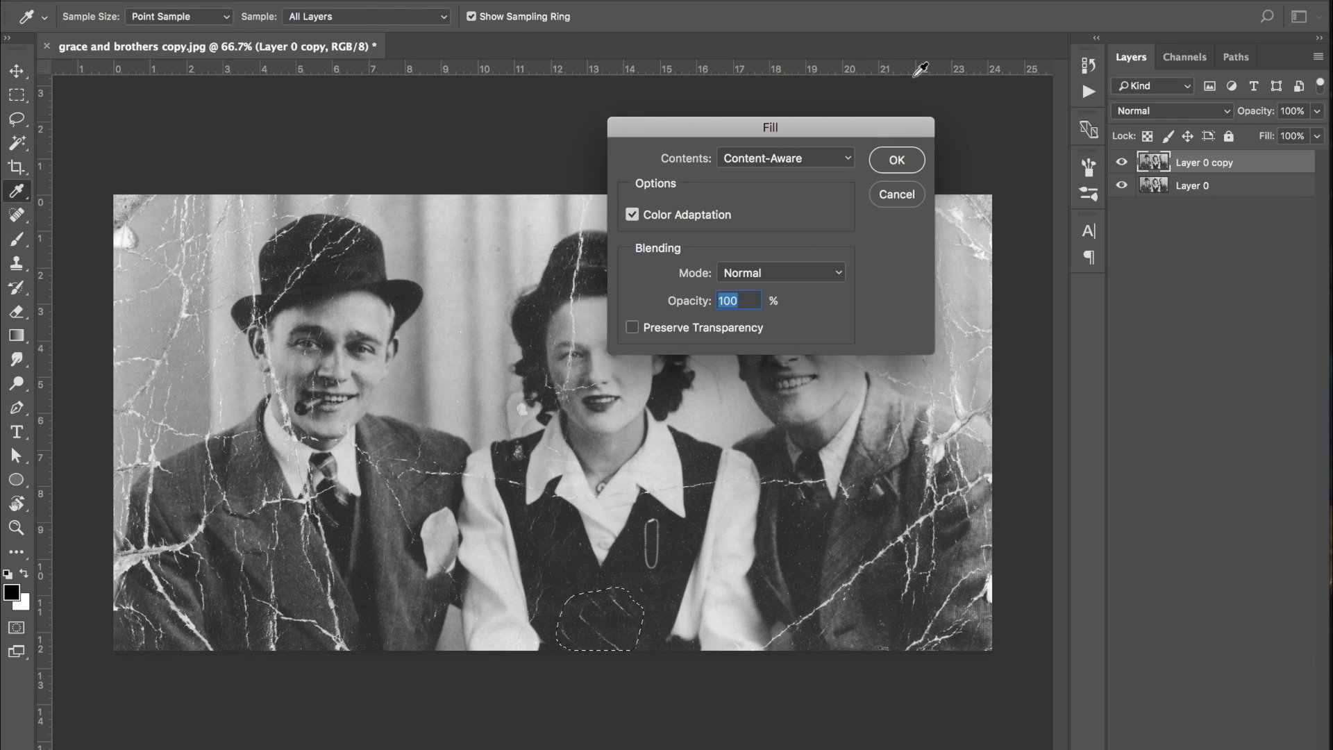
left_click(898, 160)
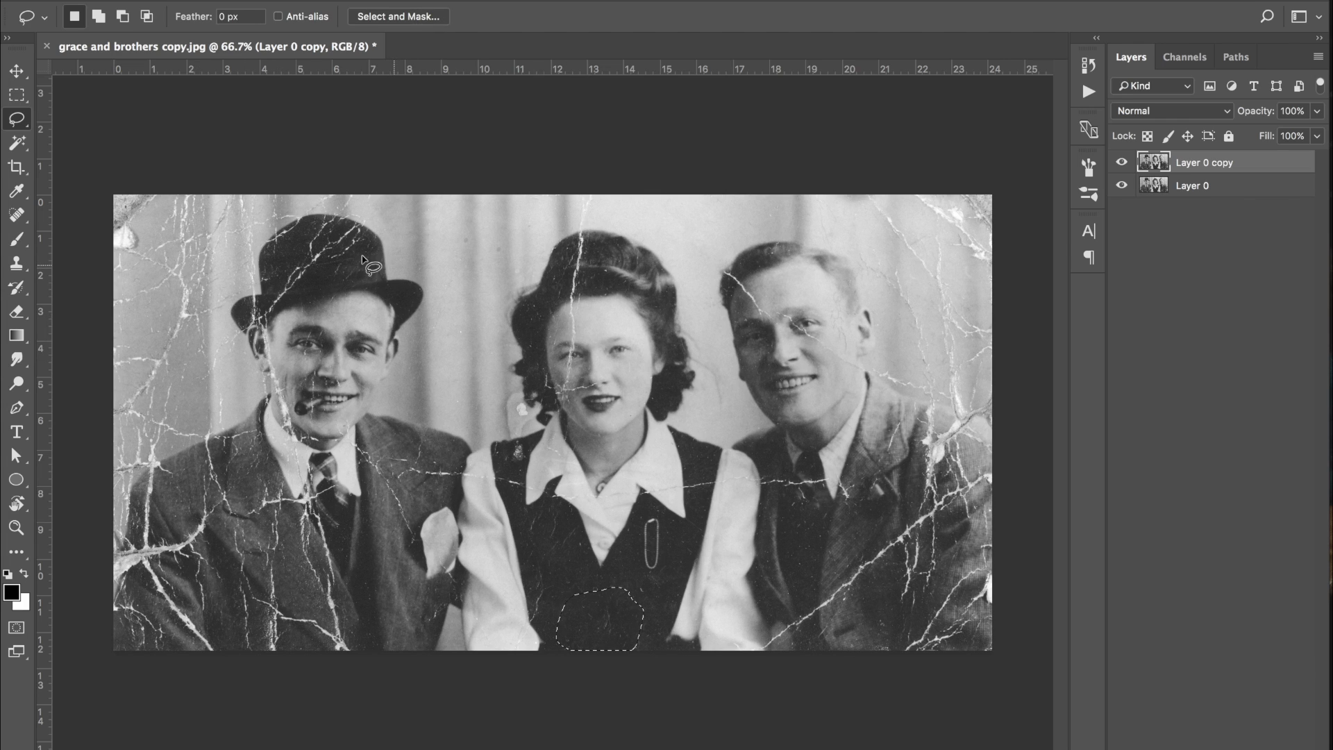
Lasso the crack in the backdrop just above the woman's hair and fill it with Content-Aware.
mouse_move(596, 228)
left_mouse_down()
mouse_move(580, 229)
mouse_move(586, 196)
mouse_move(601, 200)
mouse_move(597, 229)
left_mouse_up()
key("shift+BackSpace")
key("Return")
Lasso the damaged upper-right corner of the photo and fill it with Content-Aware.
mouse_move(898, 195)
left_mouse_down()
mouse_move(990, 271)
mouse_move(1004, 250)
mouse_move(1002, 189)
left_mouse_up()
key("shift+BackSpace")
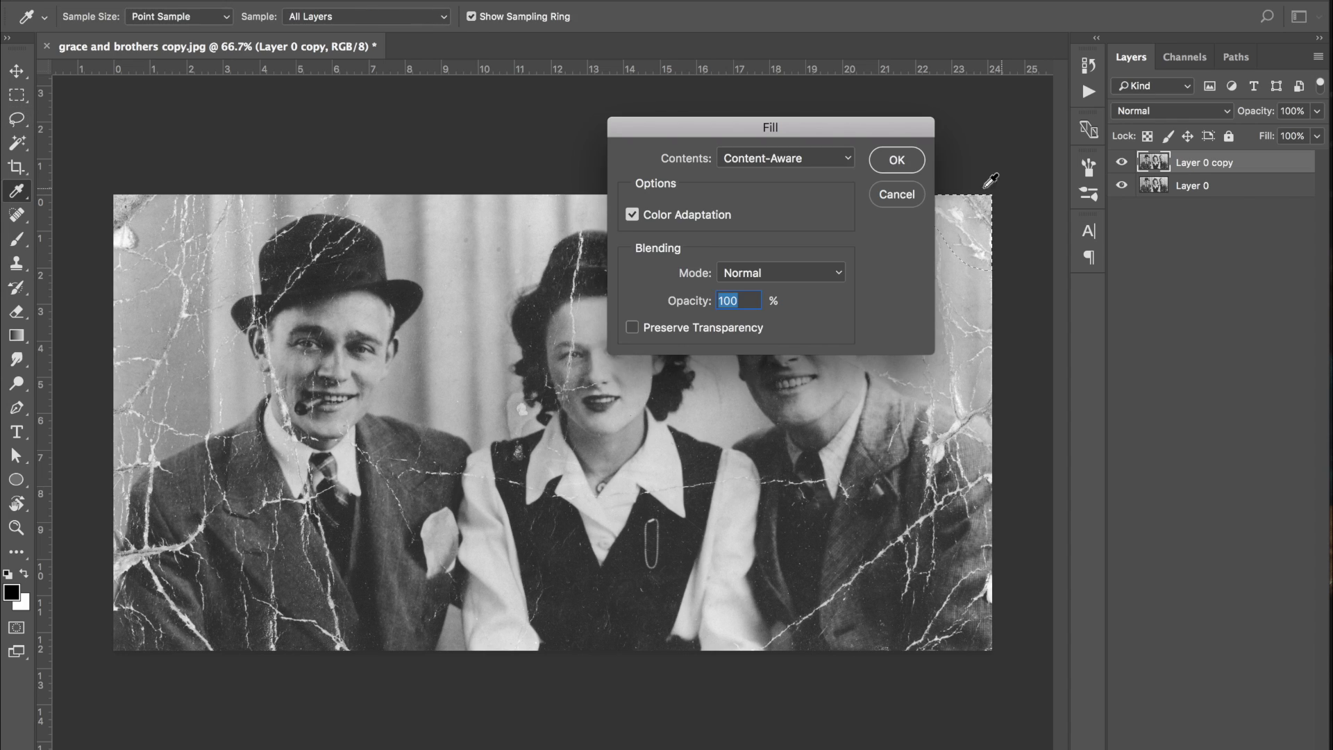
left_click(897, 160)
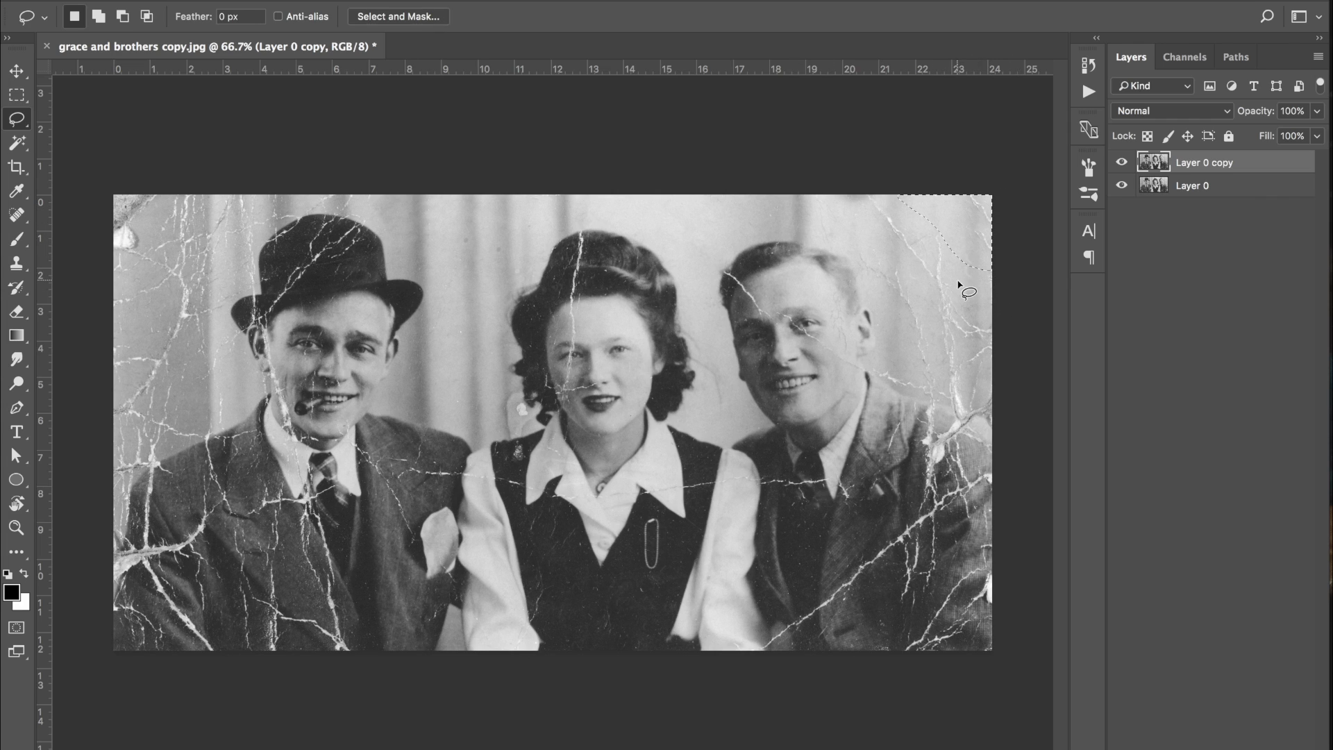
Try a Content-Aware fill over the whole long crack in the backdrop beside the hatless man, then undo it.
mouse_move(980, 305)
left_mouse_down()
mouse_move(944, 238)
mouse_move(867, 193)
mouse_move(951, 336)
mouse_move(983, 341)
mouse_move(979, 303)
left_mouse_up()
key("shift+BackSpace")
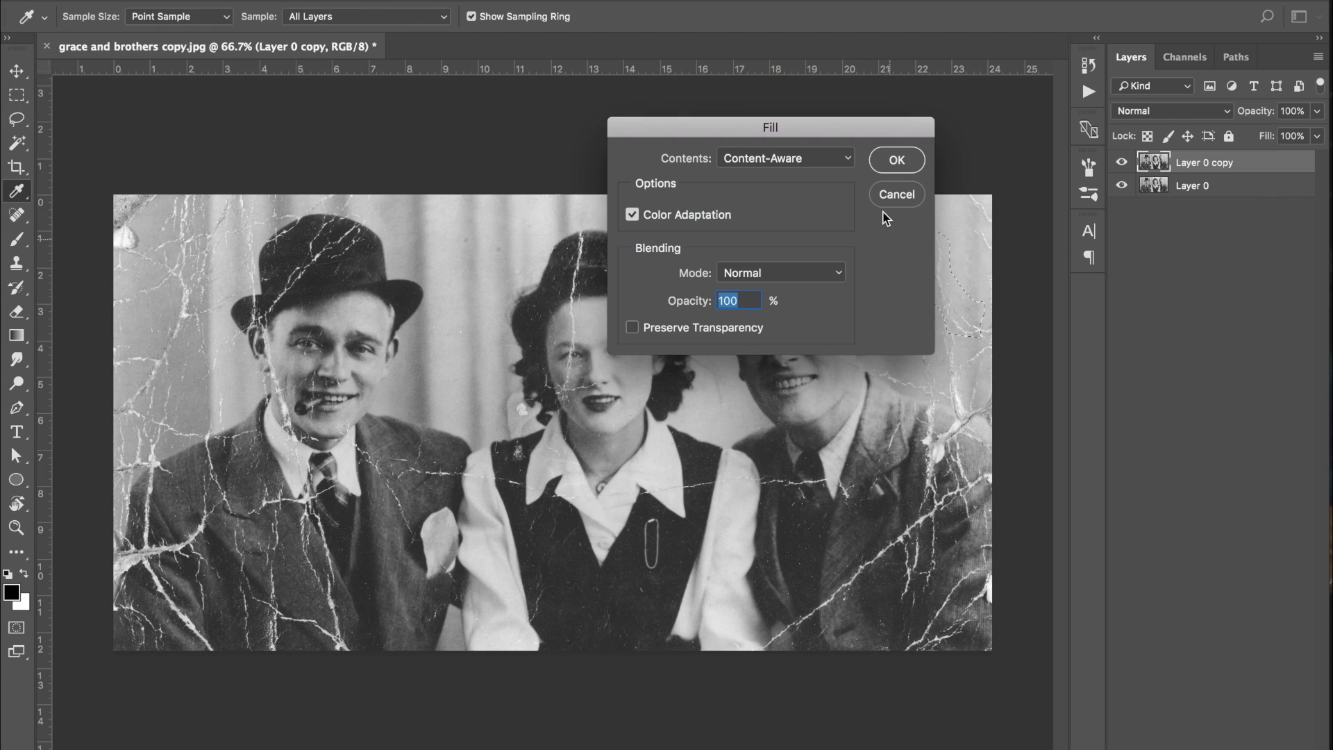
left_click(897, 161)
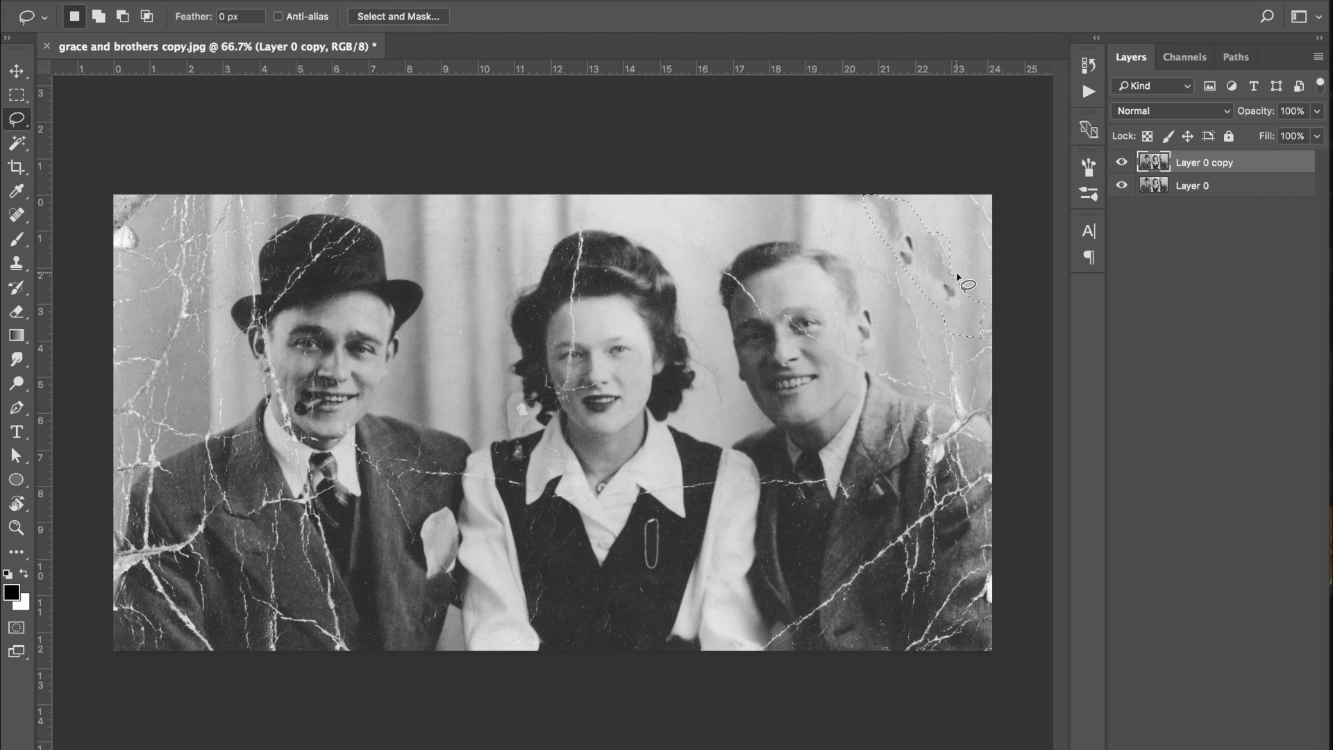
key("super+z")
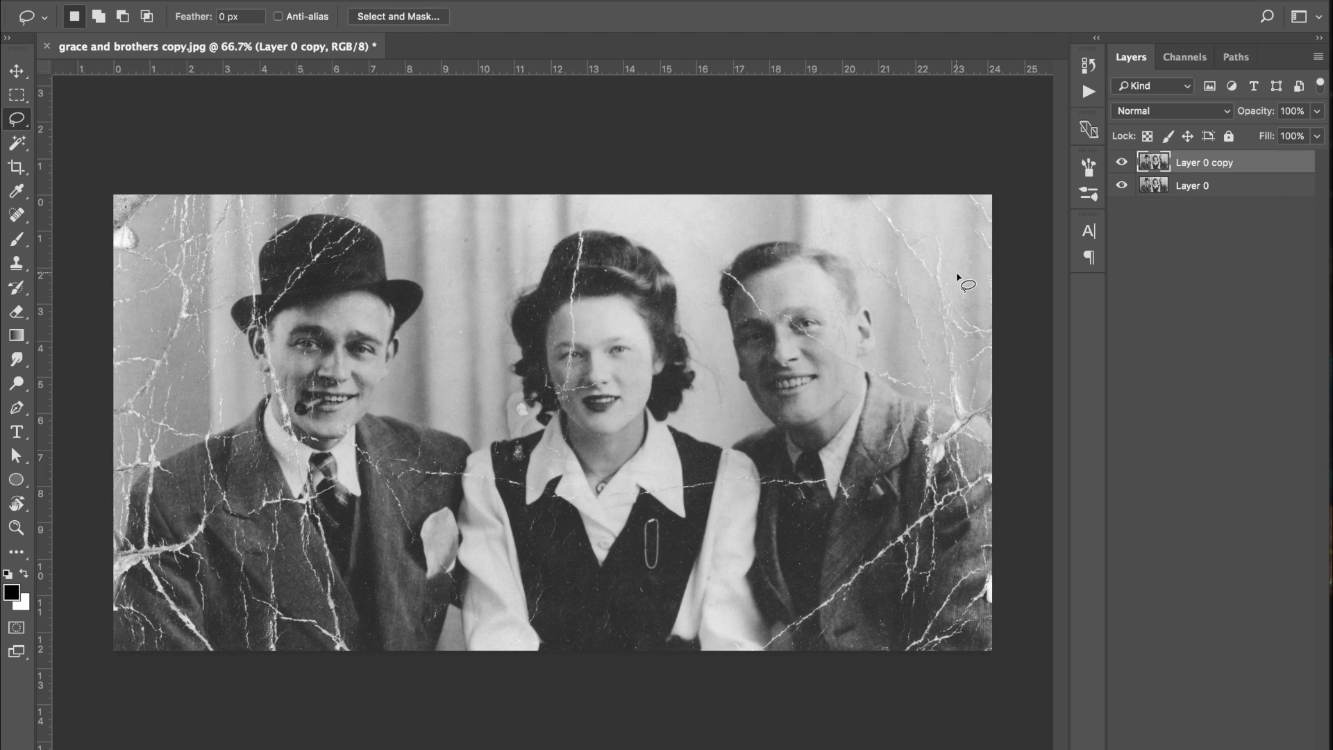
Lasso only the uppermost piece of the long crack beside the hatless man's head and fill it with Content-Aware.
mouse_move(920, 223)
left_mouse_down()
mouse_move(875, 199)
mouse_move(865, 221)
mouse_move(894, 247)
mouse_move(920, 224)
left_mouse_up()
key("shift+BackSpace")
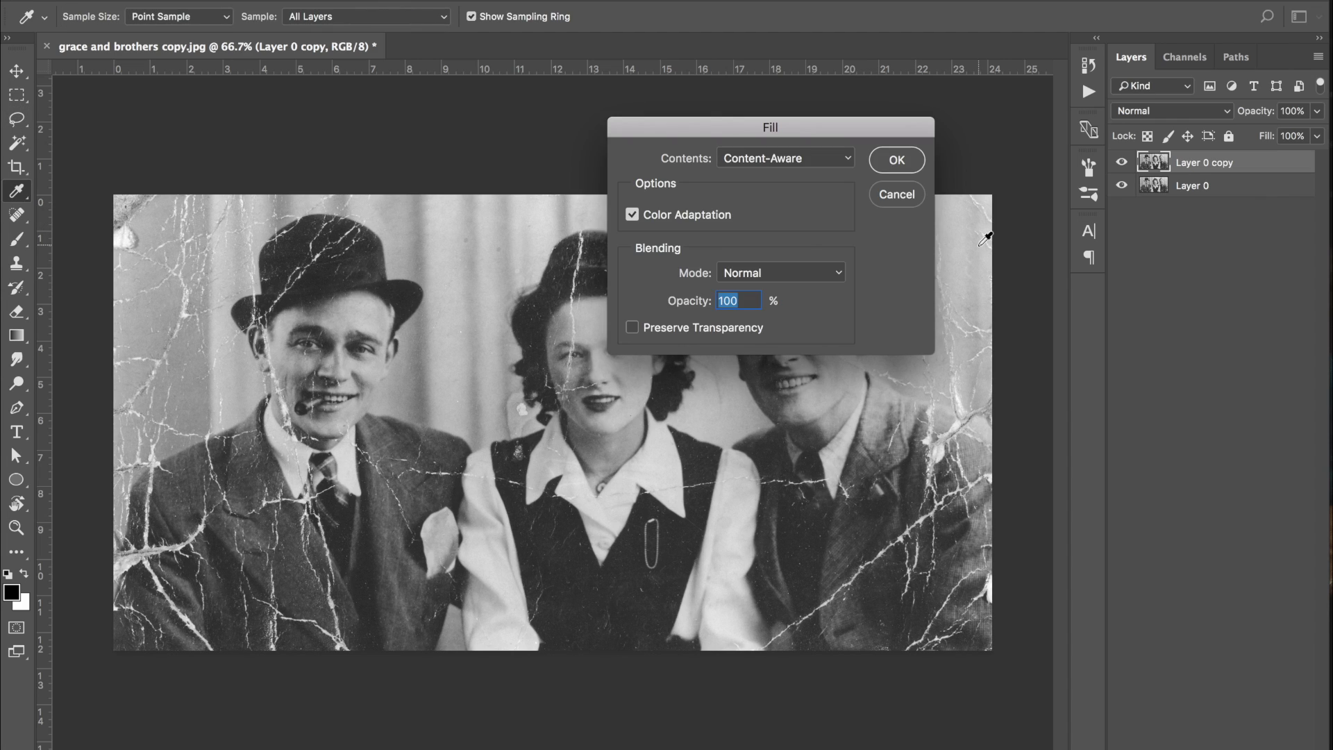
key("Return")
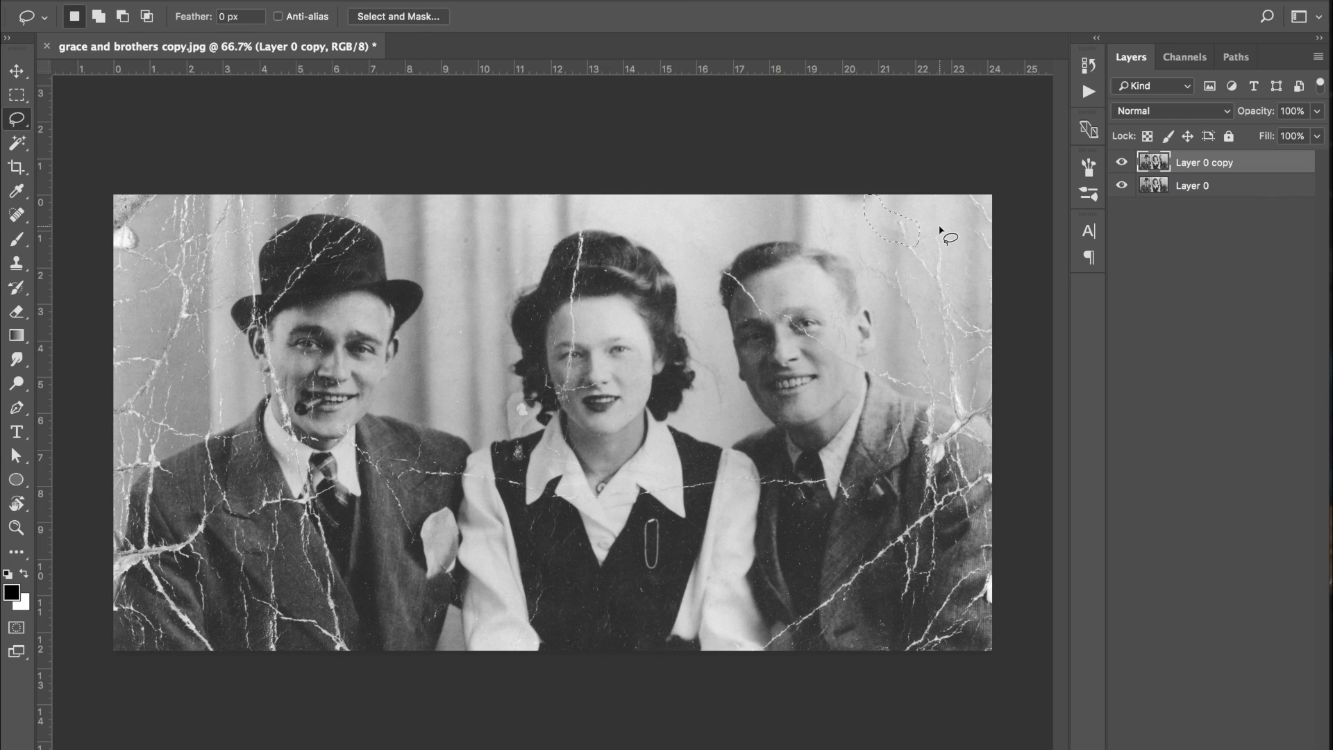
Fill the next small section of that backdrop crack with Content-Aware and clear the selection.
mouse_move(911, 243)
left_mouse_down()
mouse_move(948, 274)
mouse_move(936, 247)
left_mouse_up()
key("shift")
key("shift+BackSpace")
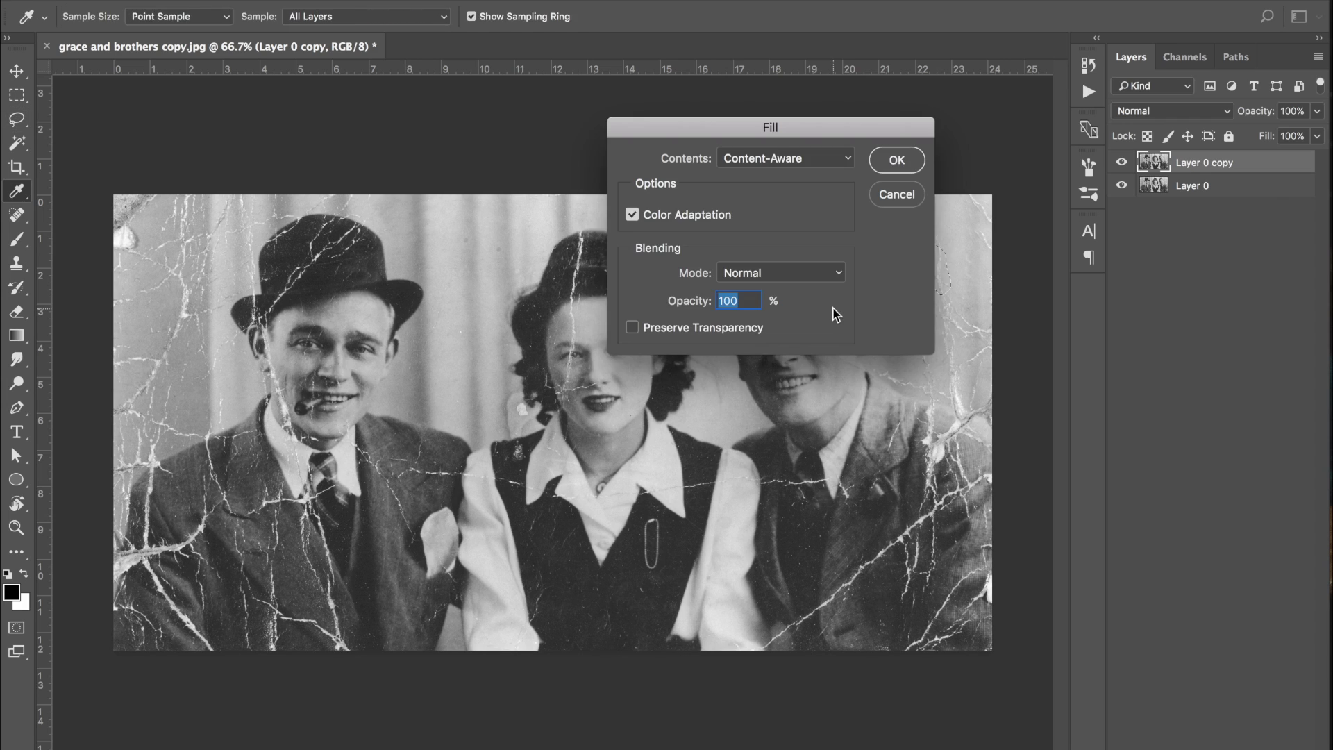
left_click(898, 161)
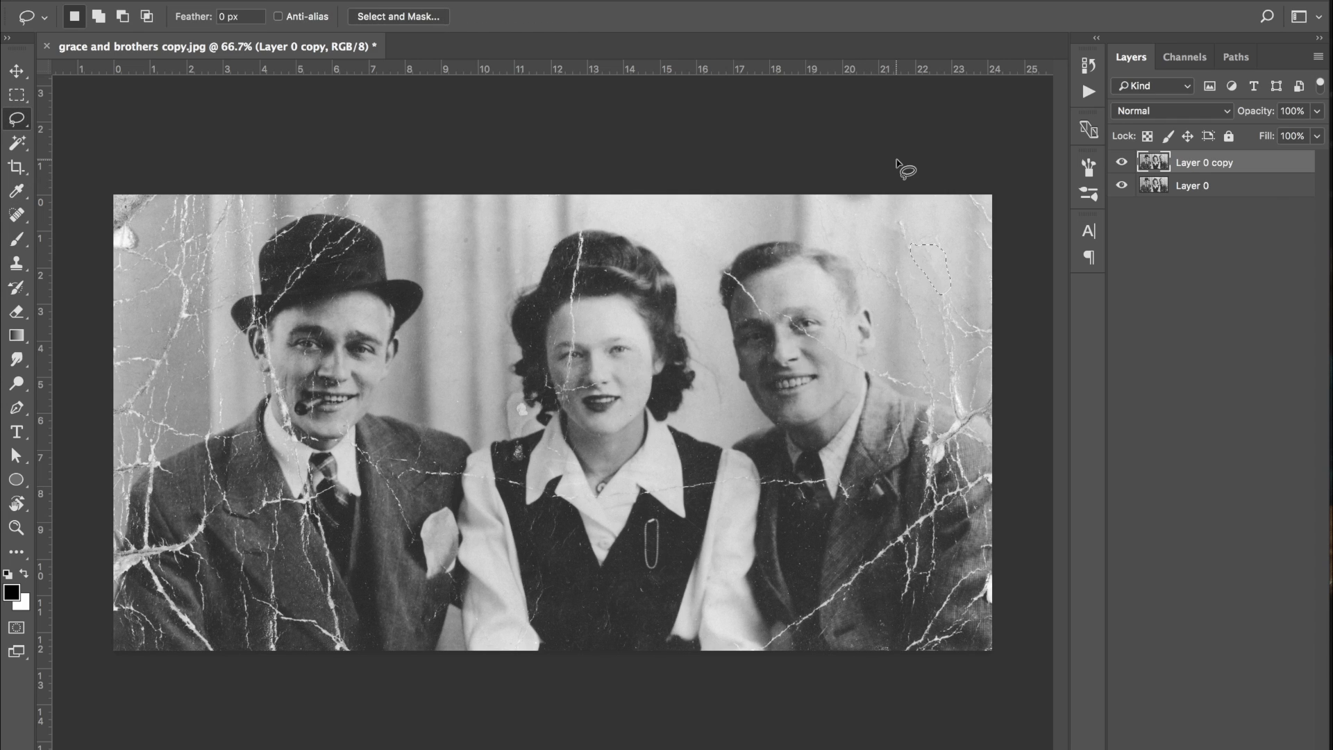
key("ctrl+d")
Activate the Clone Stamp tool and enlarge its brush to 125 px.
left_click(16, 264)
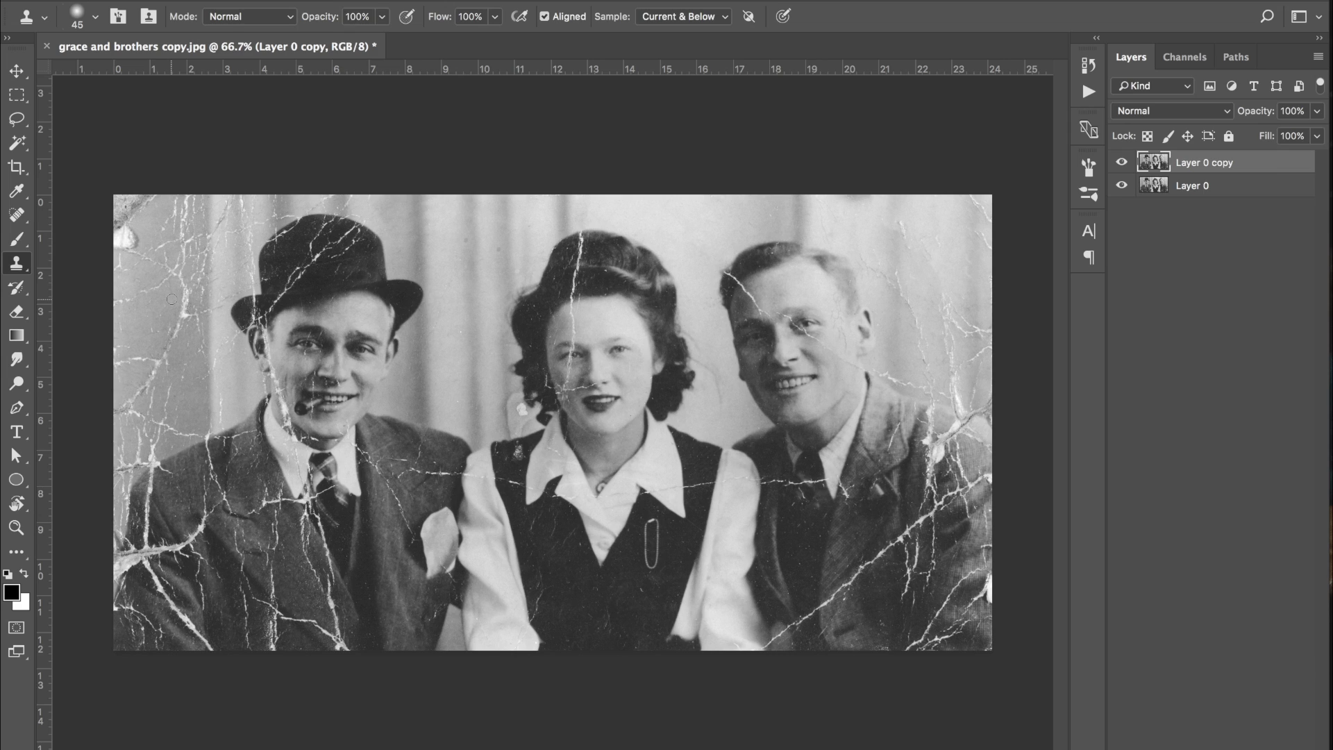
key("bracketright")
key("bracketright")
key("bracketleft")
key("bracketleft")
key("bracketleft")
Set the Clone Stamp brush hardness to 17%.
left_click(97, 18)
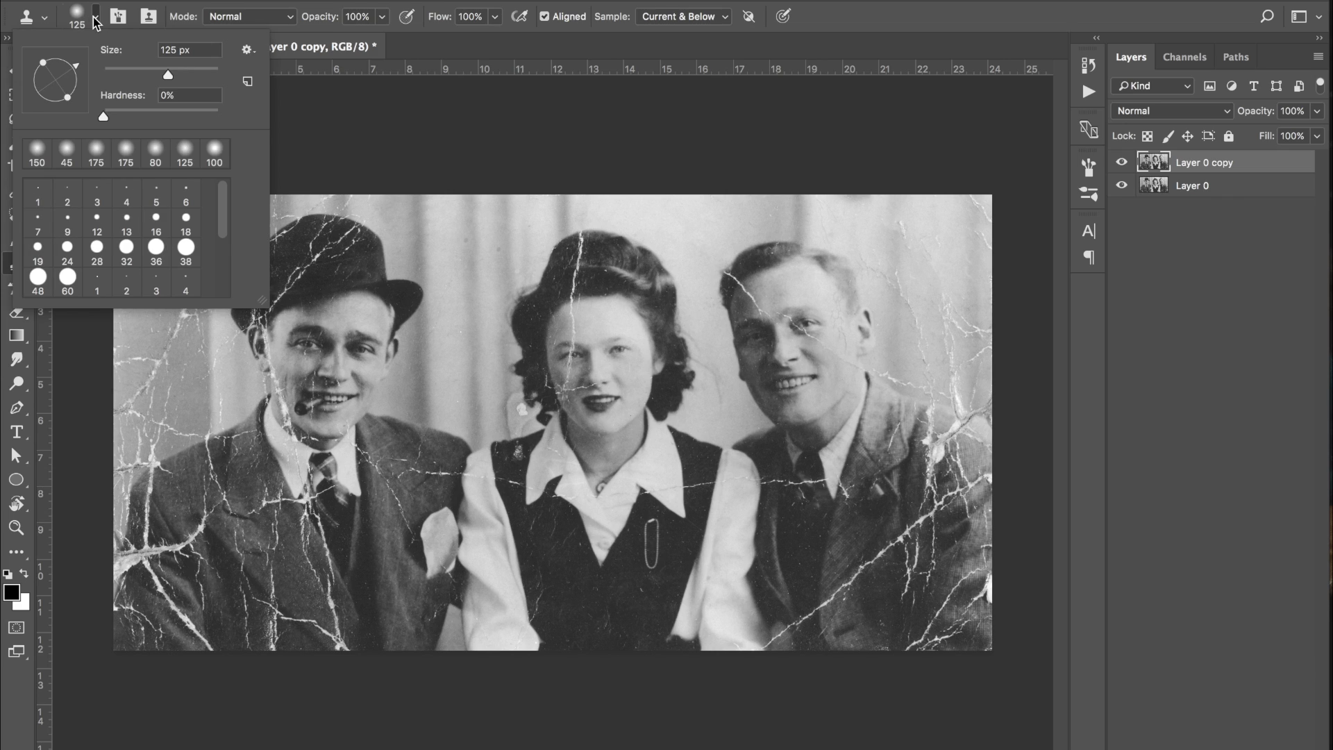
left_click(137, 110)
left_click_drag(137, 110, 140, 111)
left_click(123, 112)
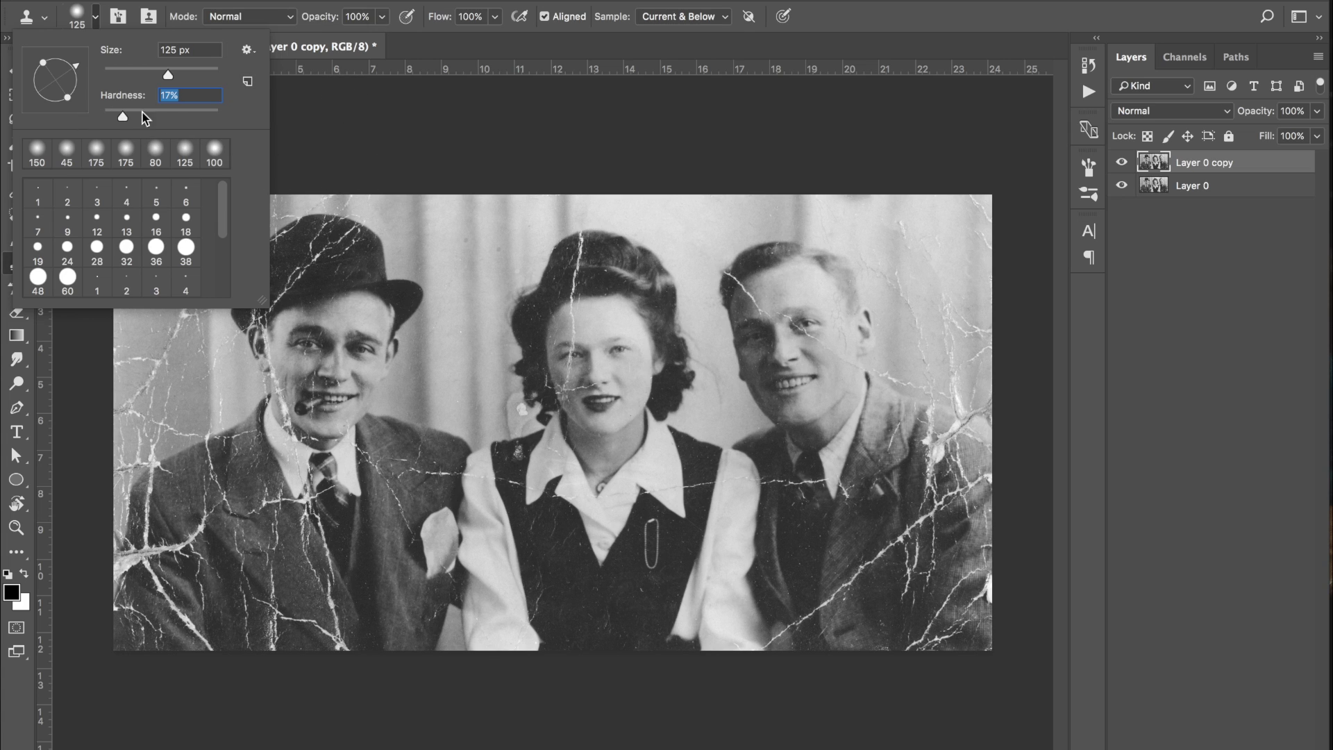
left_click(339, 106)
left_click(814, 261)
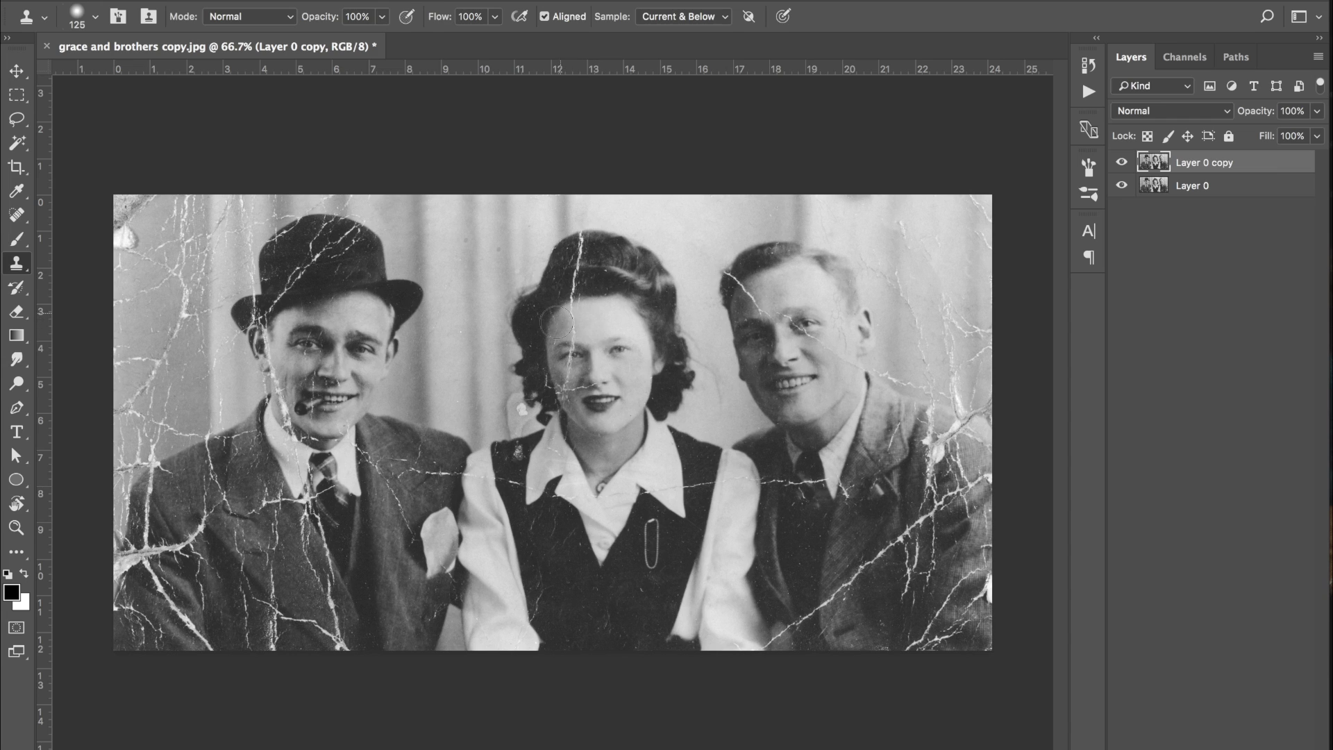
Try cloning over the crack on the woman's forehead with the 125 px brush, then undo the strokes.
left_click(598, 321, "alt")
left_click(574, 323)
left_click(617, 312)
key("super+plus")
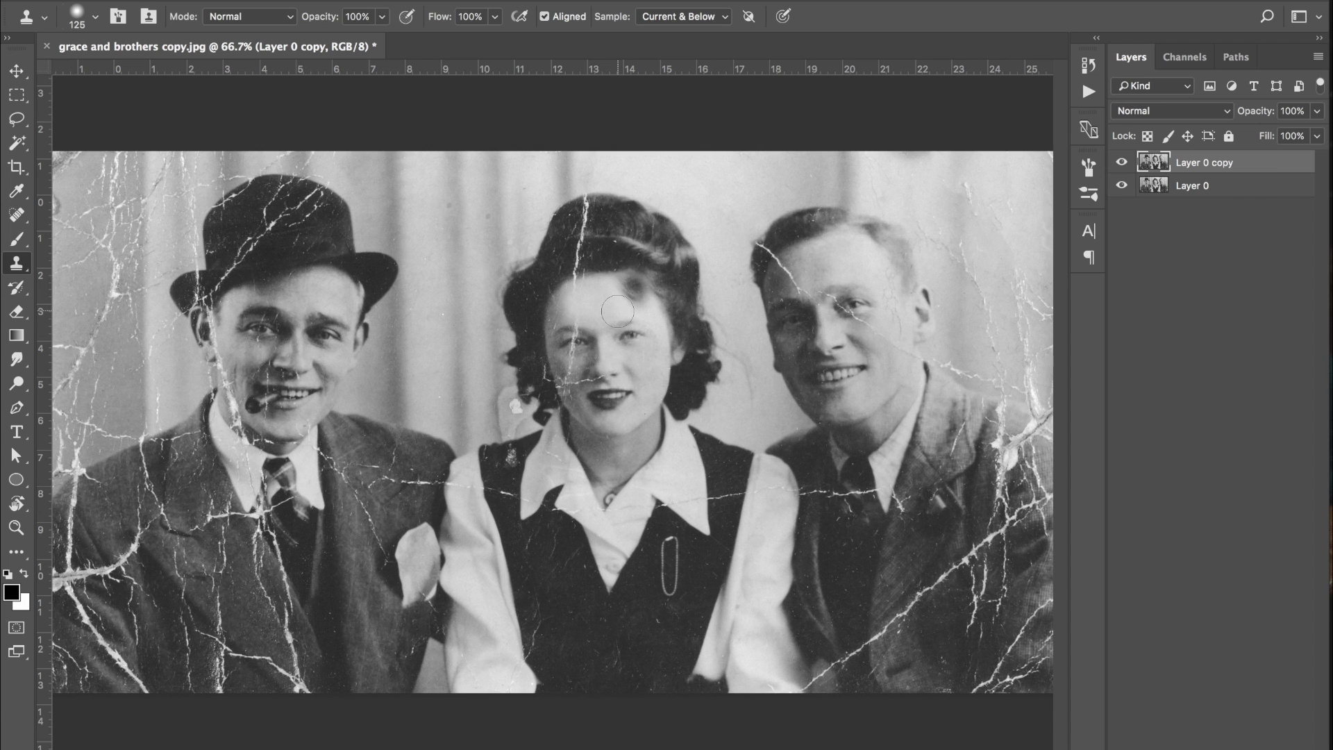
key("super+plus")
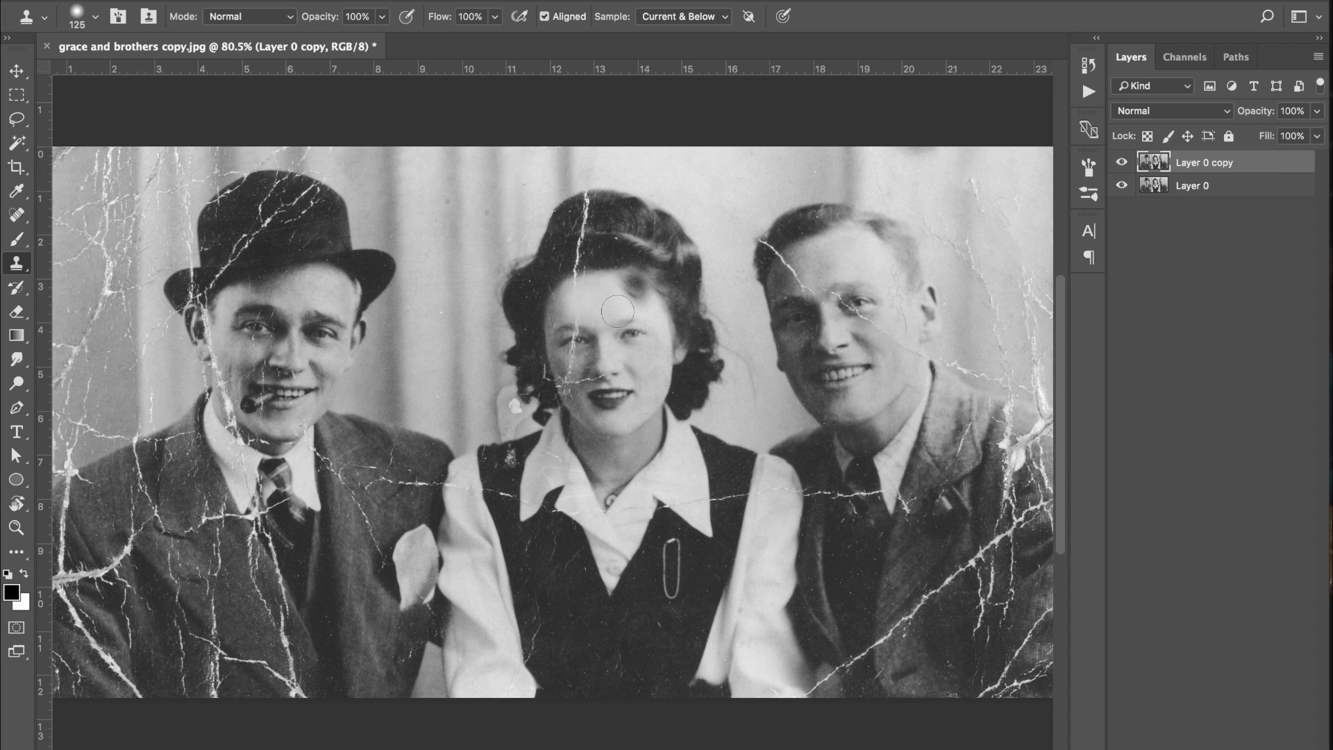
key("alt+super+z")
key("alt+super+z")
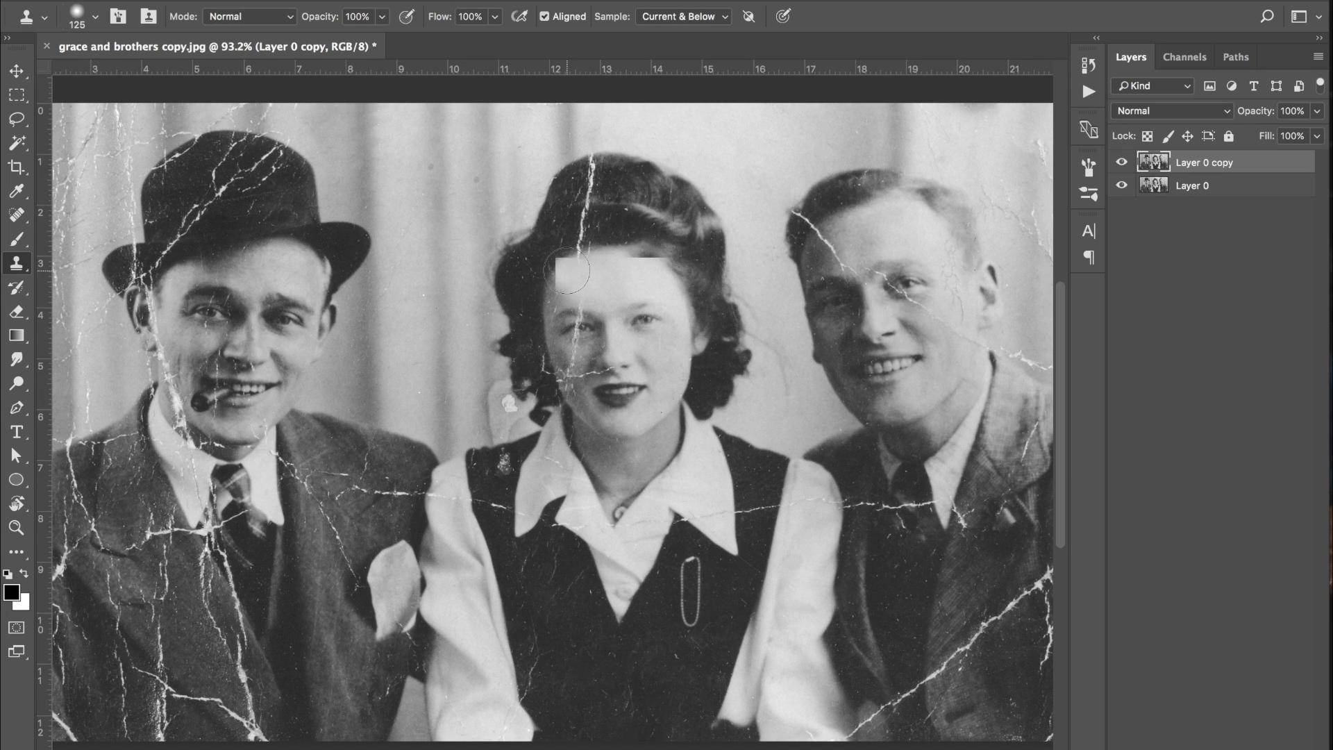
Reduce the Clone Stamp brush to 40 px and clone clean skin over the crack on the woman's forehead.
key("bracketleft")
key("bracketleft")
key("bracketleft")
key("bracketleft")
key("bracketleft")
key("bracketleft")
key("bracketleft")
key("bracketleft")
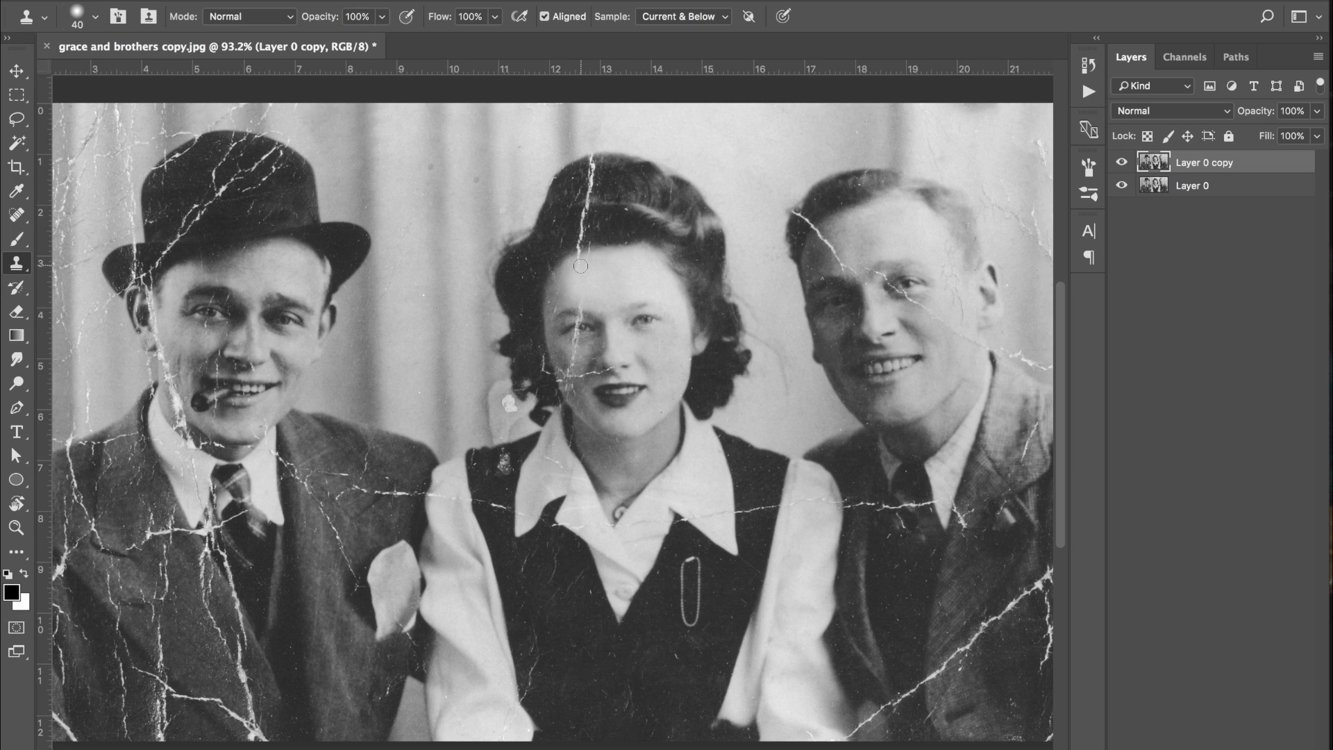
mouse_move(575, 263)
left_mouse_down()
mouse_move(588, 259)
mouse_move(581, 302)
left_mouse_up()
left_click(609, 259, "alt")
left_click(574, 308)
mouse_move(573, 288)
left_mouse_down()
mouse_move(602, 343)
mouse_move(581, 288)
left_mouse_up()
left_click(581, 308)
Activate the Brush tool and set the foreground colour to light grey #aaaaaa, sampled from the woman's forehead.
key("b")
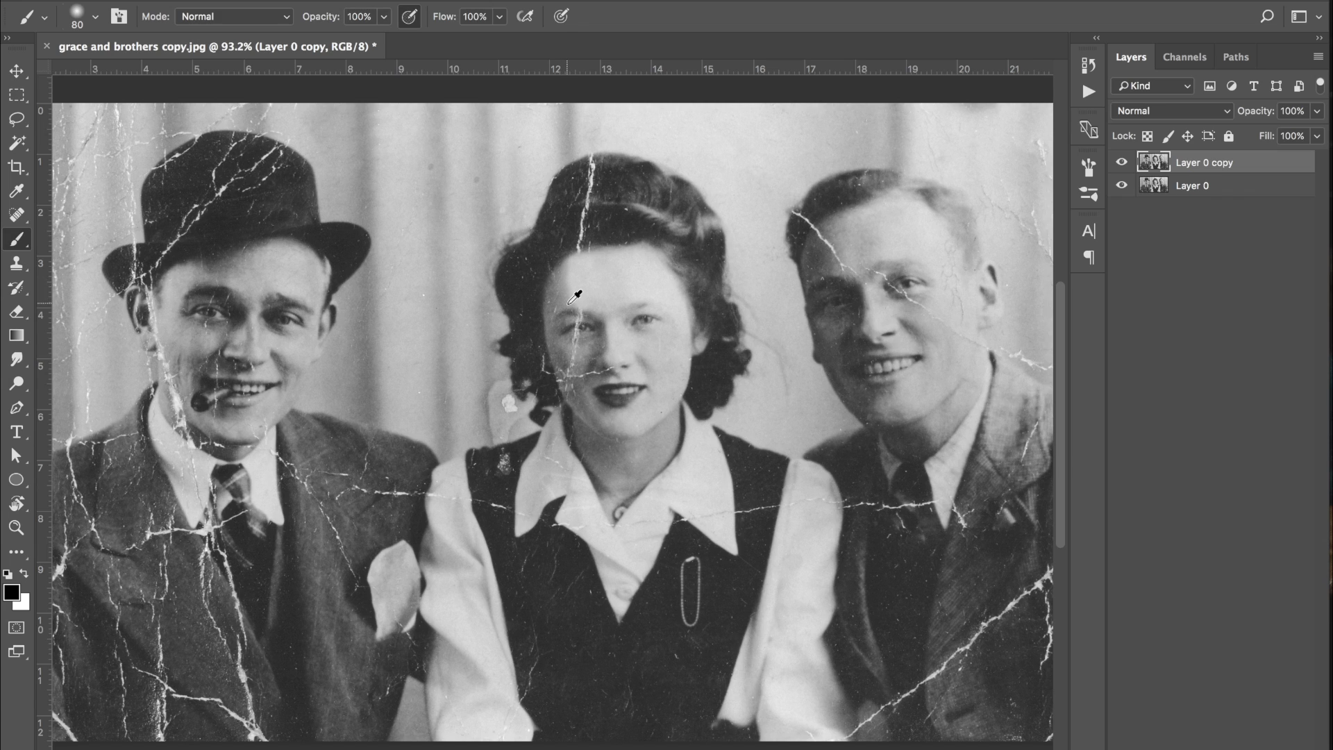
left_click(12, 592)
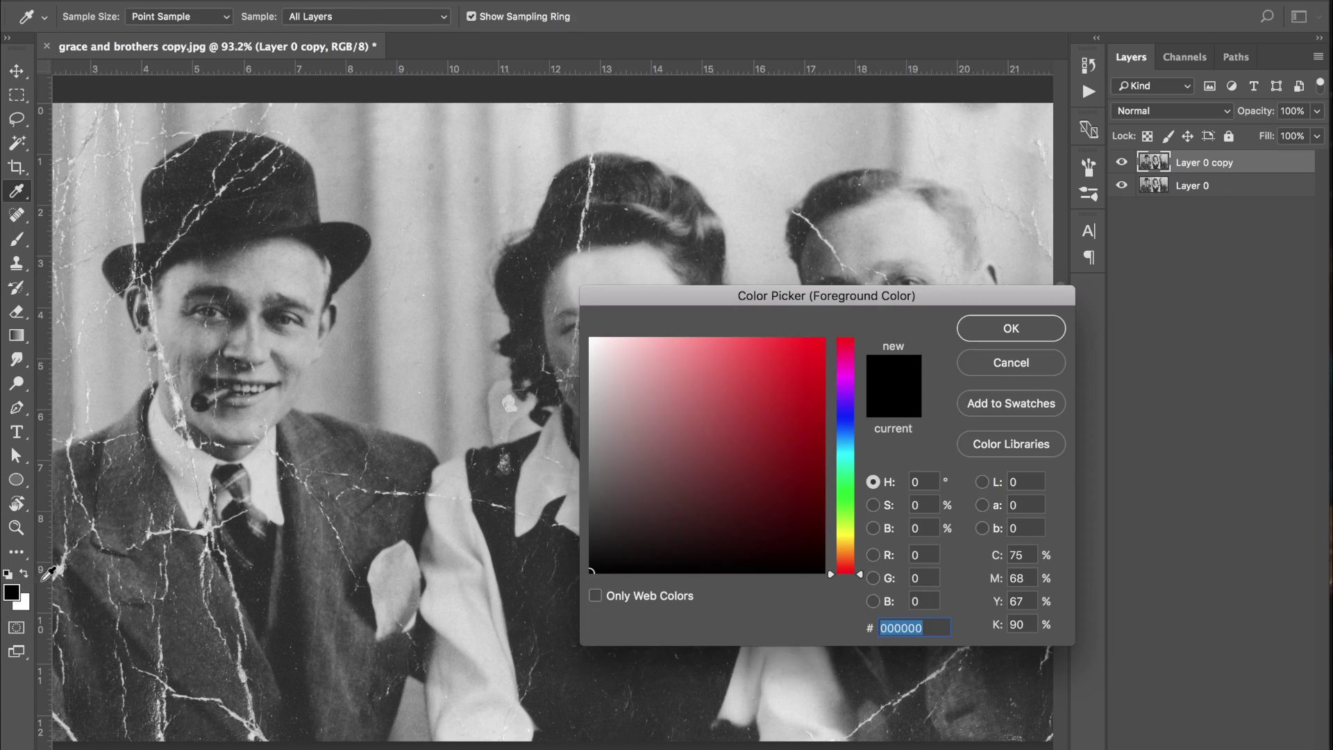
left_click(569, 291)
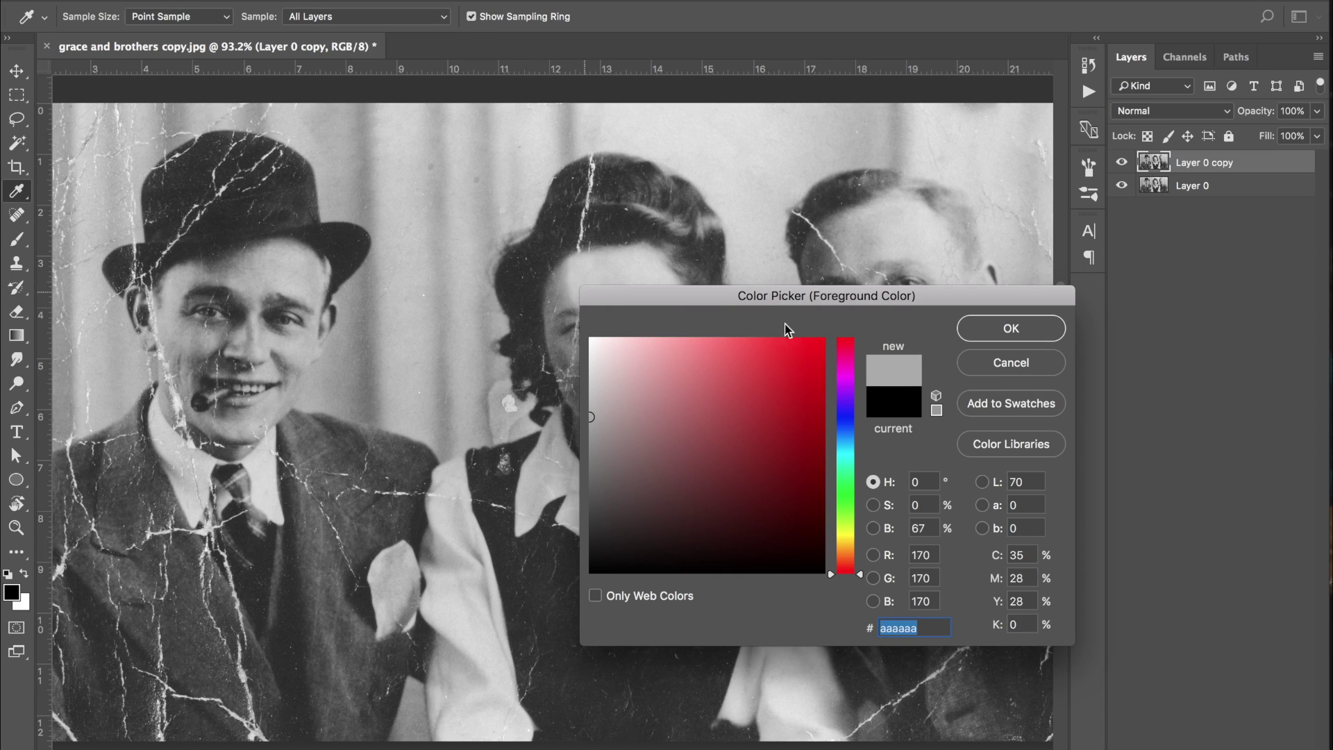
left_click(972, 328)
key("b")
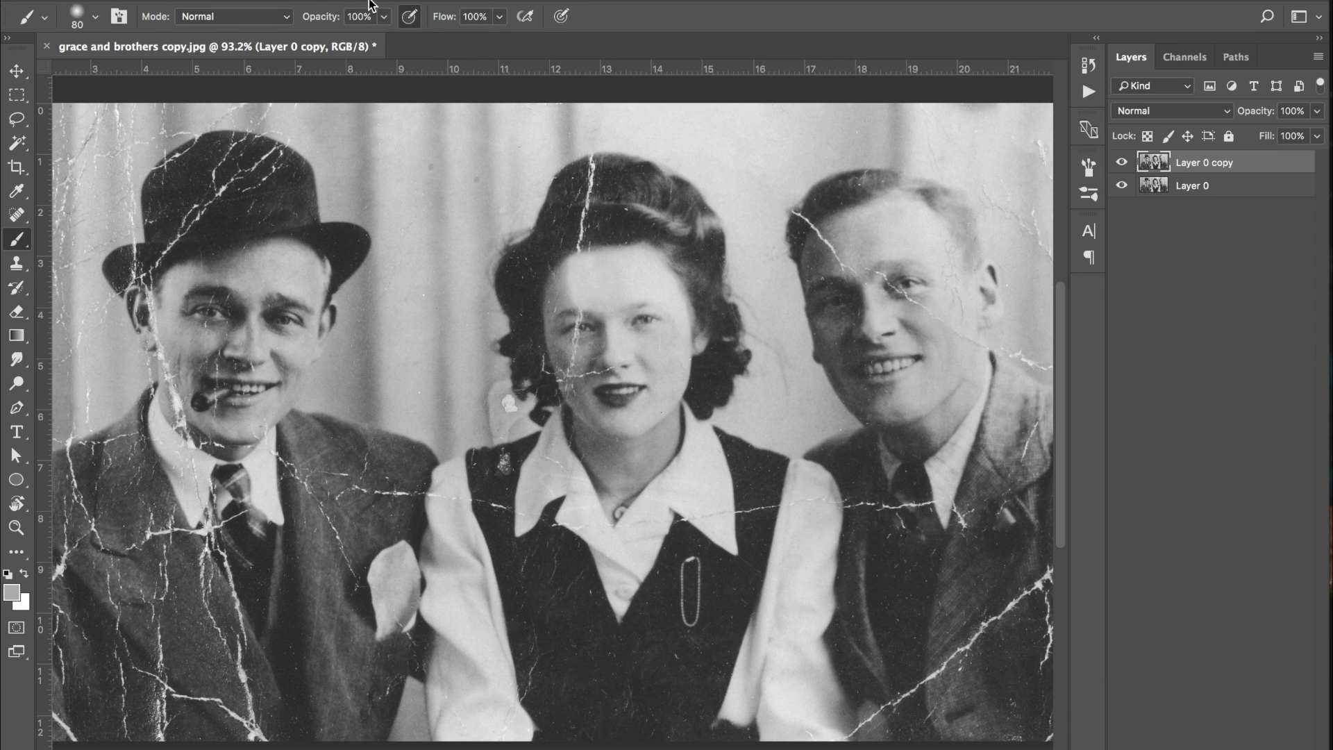
Try painting over the repaired area of the woman's forehead with the brush at 38% opacity.
left_click(386, 17)
left_click(327, 39)
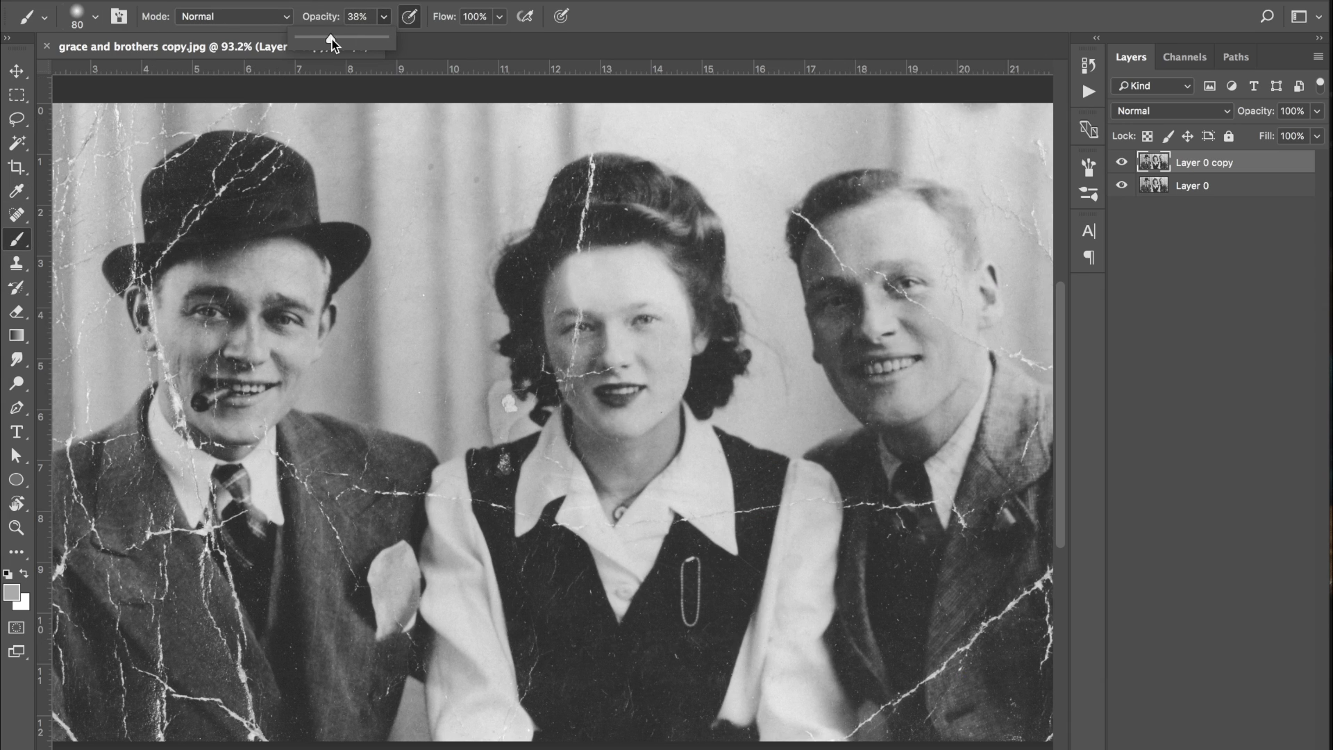
left_click(566, 297)
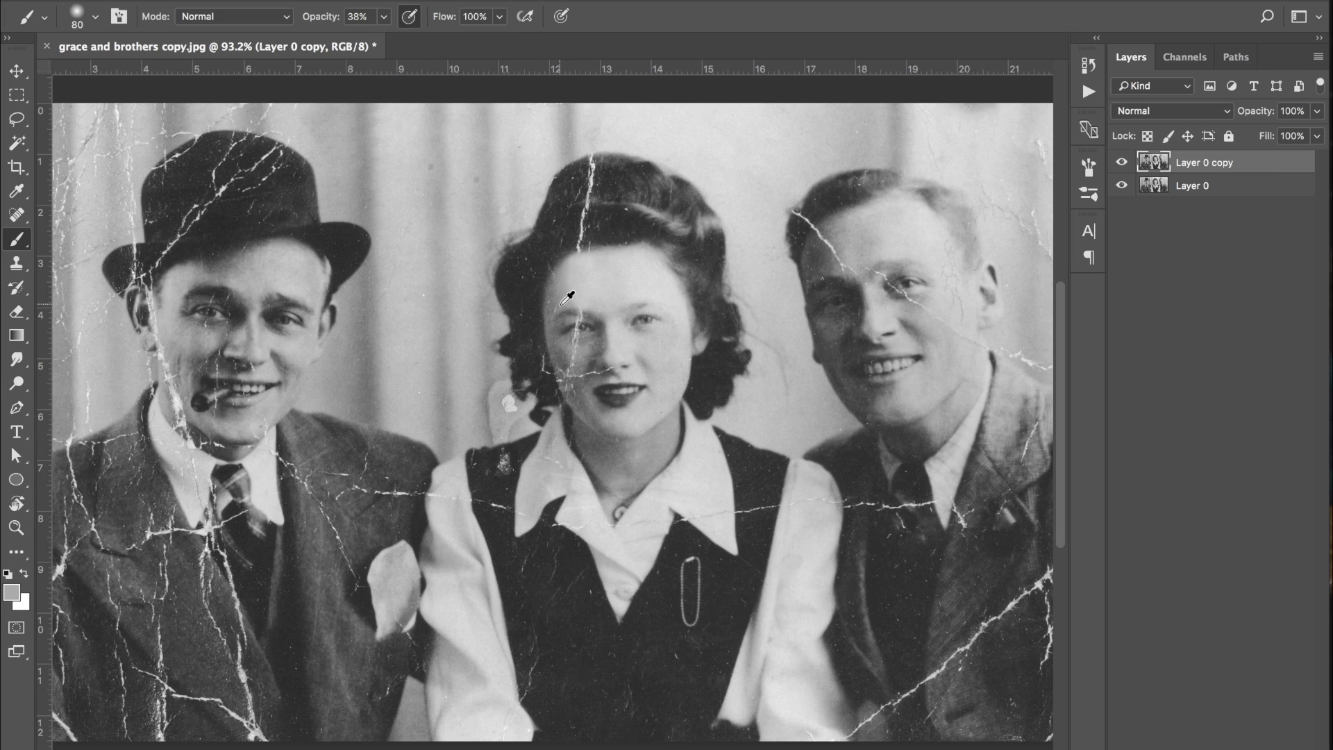
Resample a grey from the woman's forehead and paint over the area with a 60 px brush at 13% opacity.
left_click(563, 297, "alt")
key("bracketleft")
key("bracketleft")
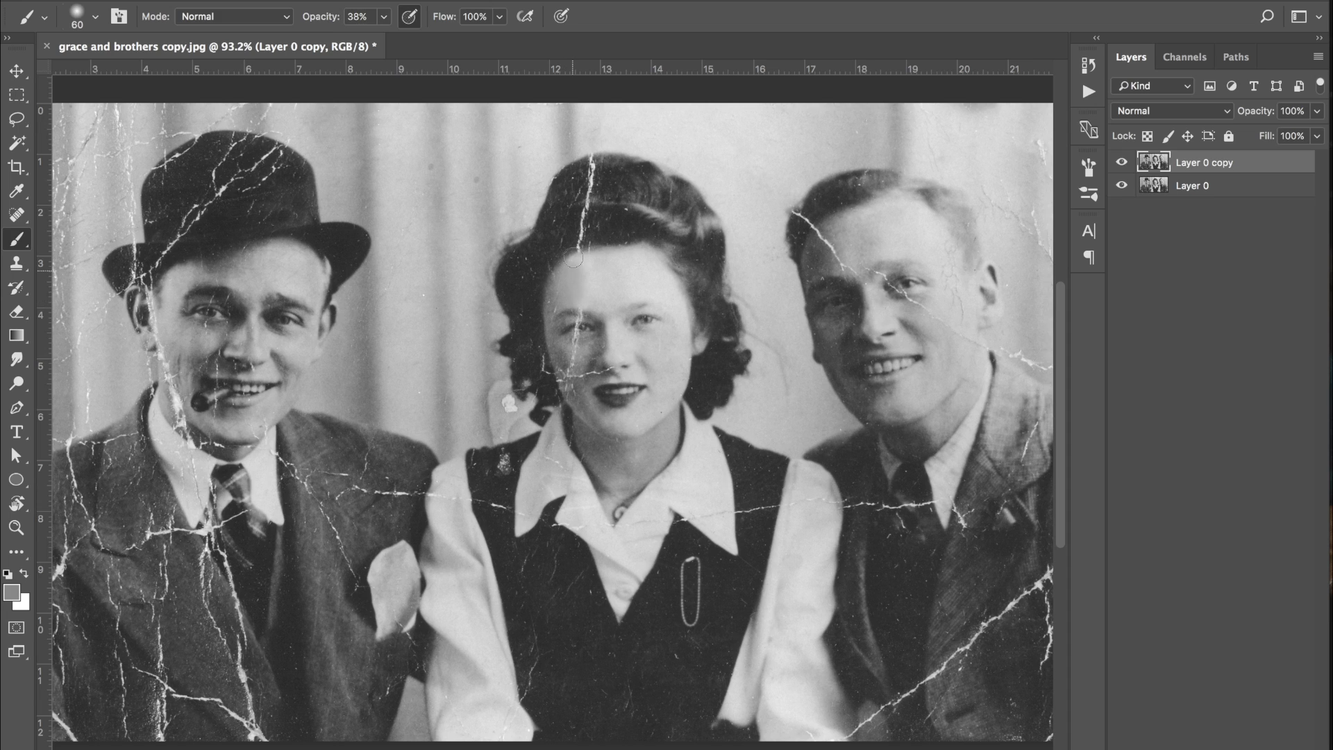
left_click_drag(384, 16, 364, 43)
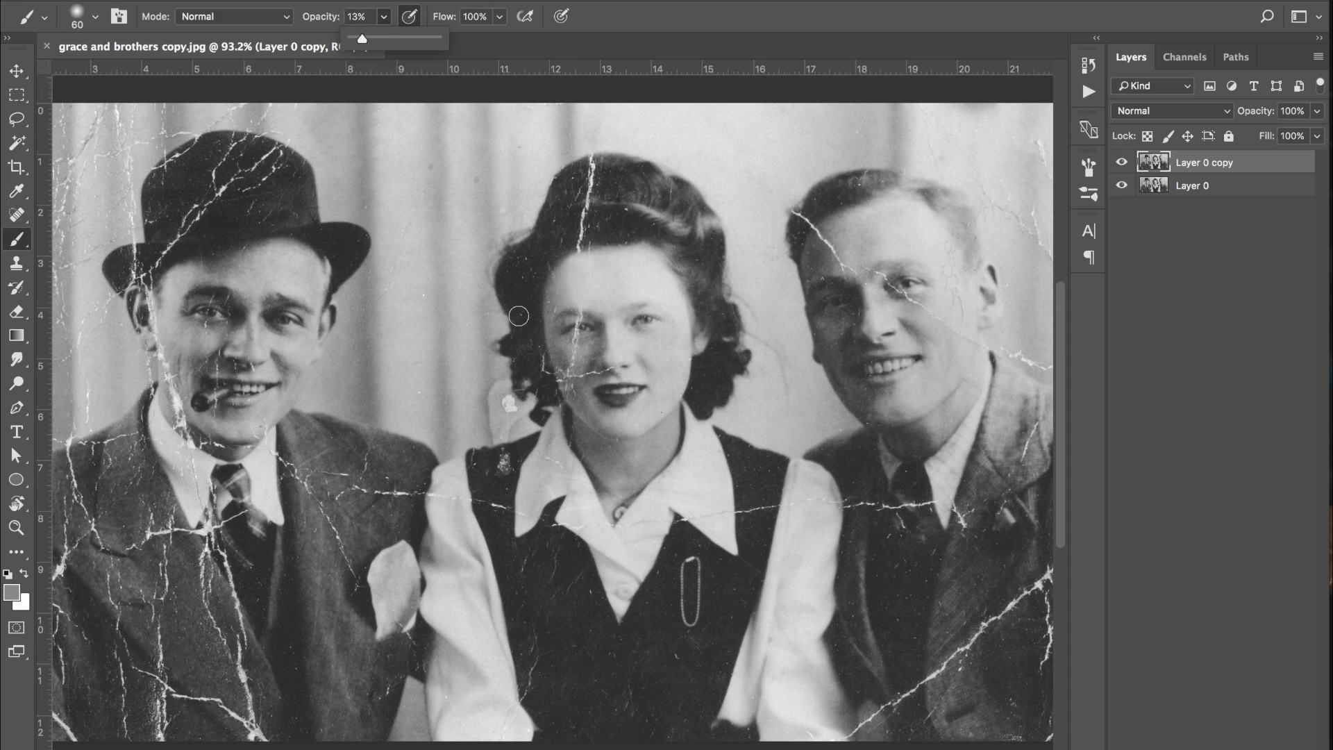
left_click(566, 294)
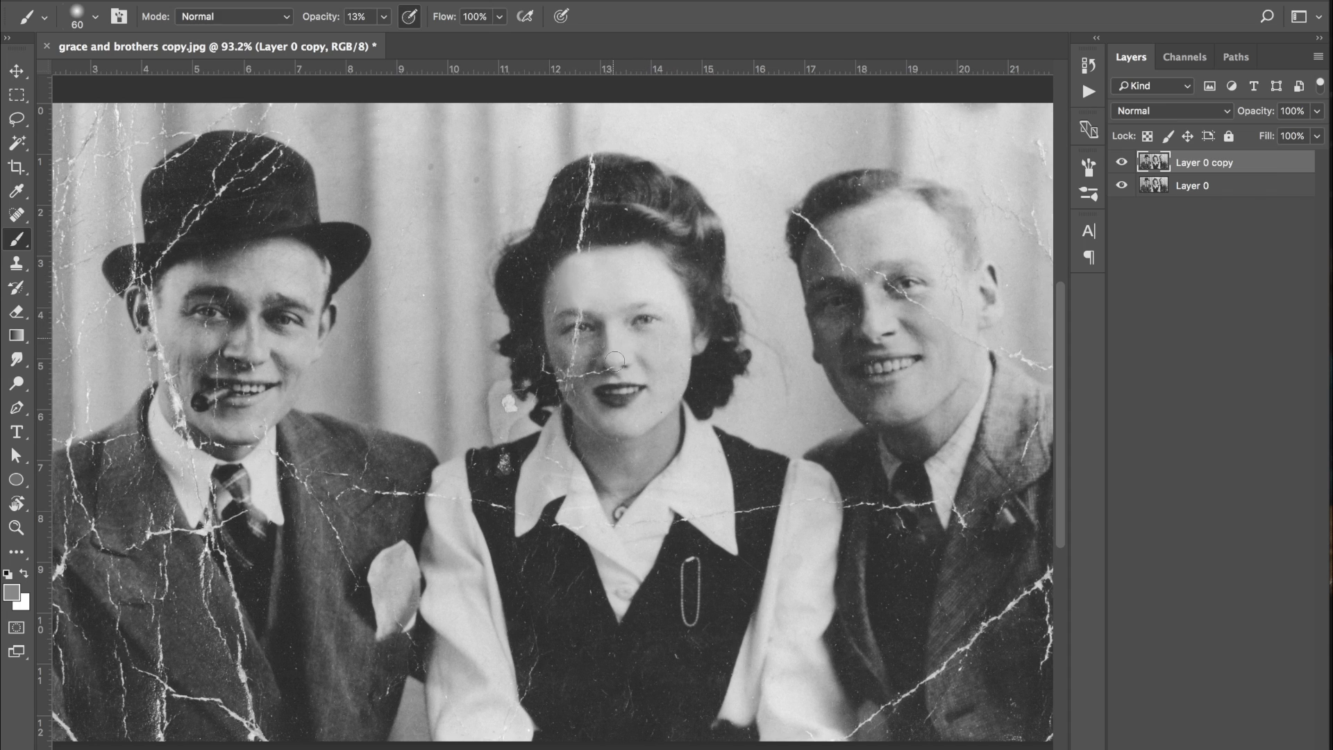
Outline the woman's undamaged eye with the Lasso tool and copy the selection to a new layer.
key("s")
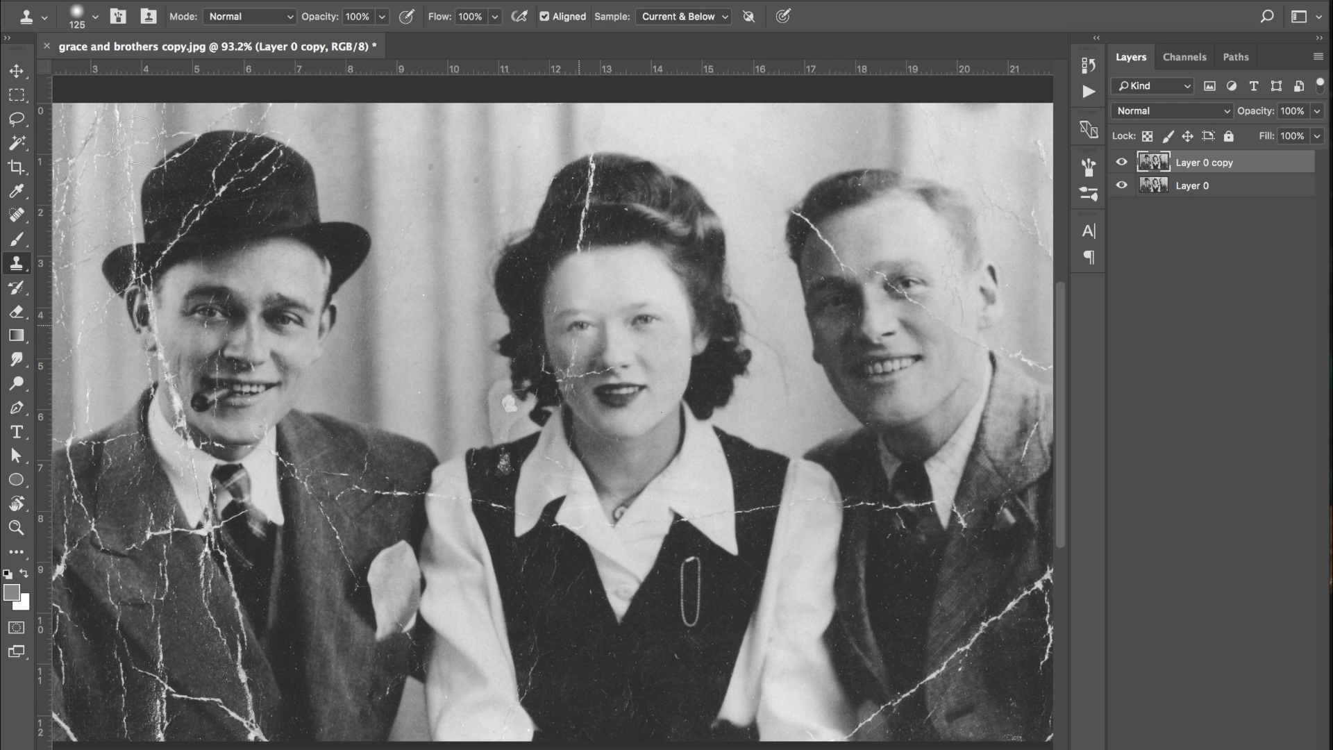
left_click(18, 122)
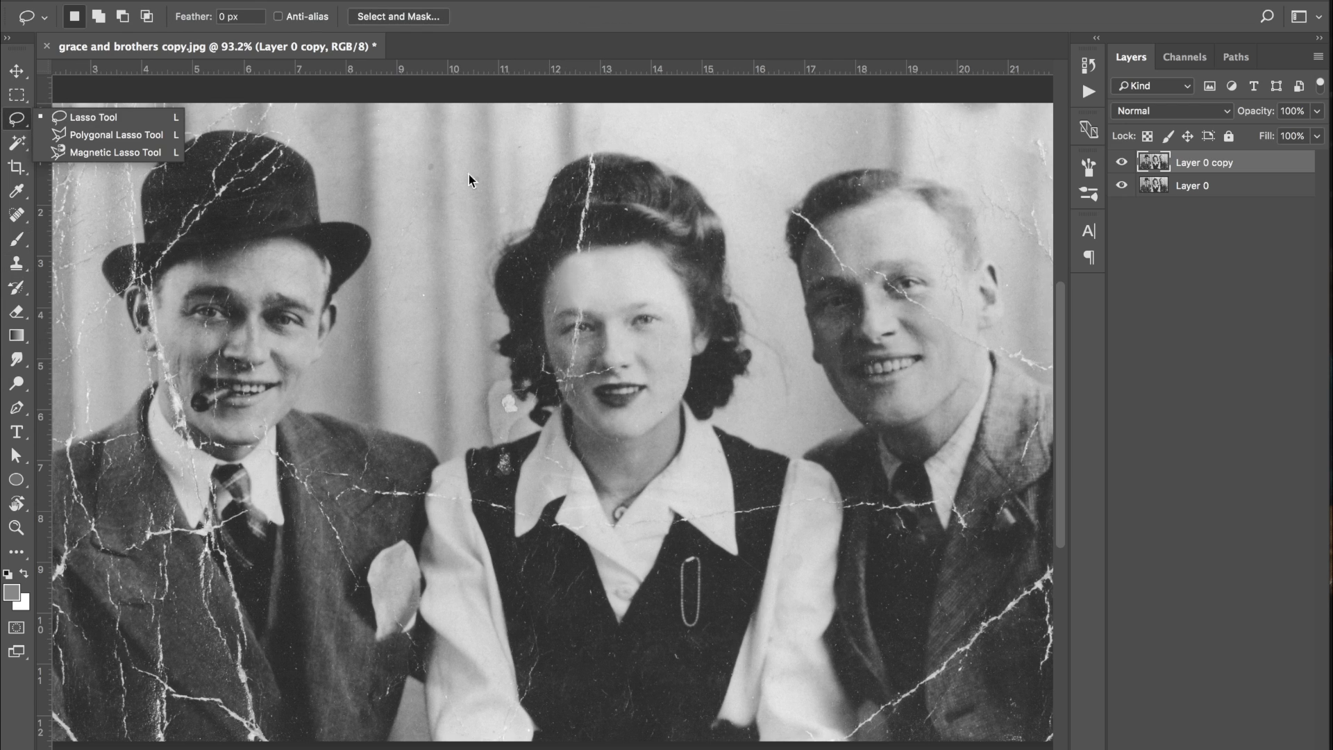
mouse_move(632, 321)
left_mouse_down()
mouse_move(667, 318)
mouse_move(644, 334)
mouse_move(630, 321)
left_mouse_up()
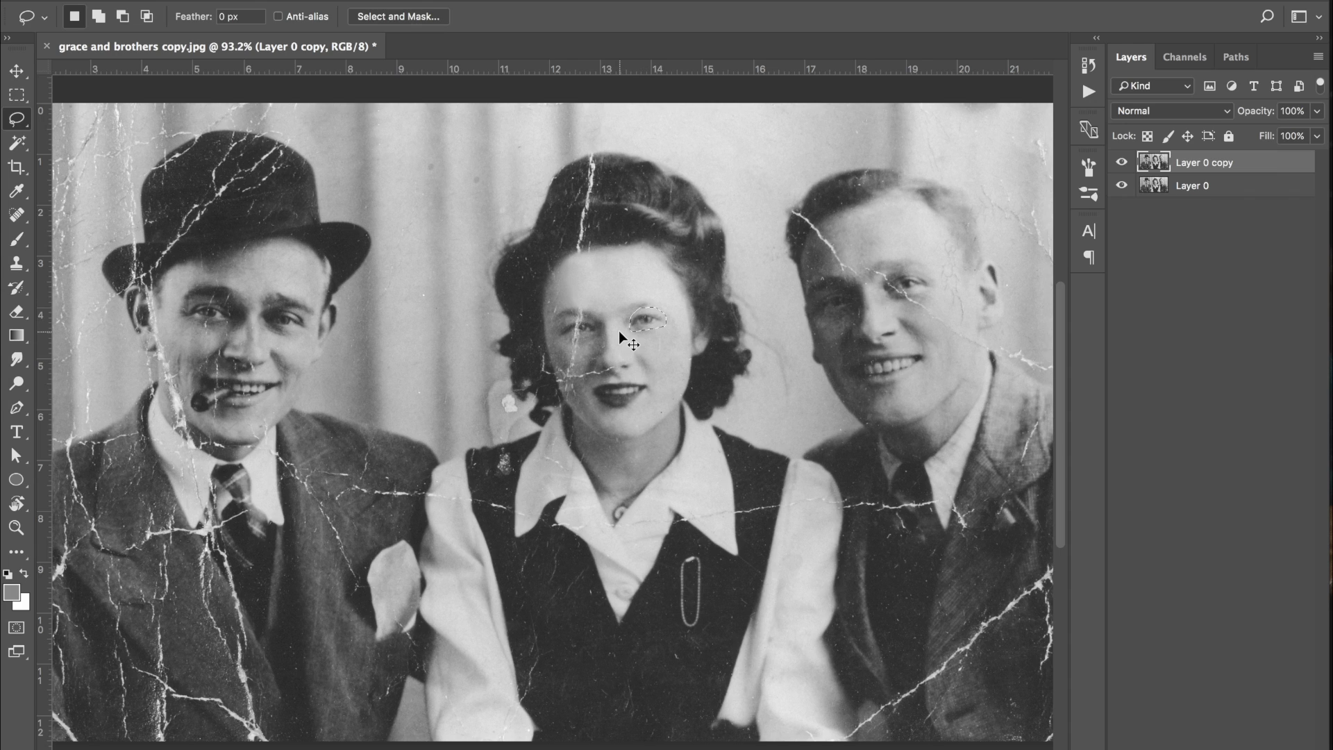
key("super+j")
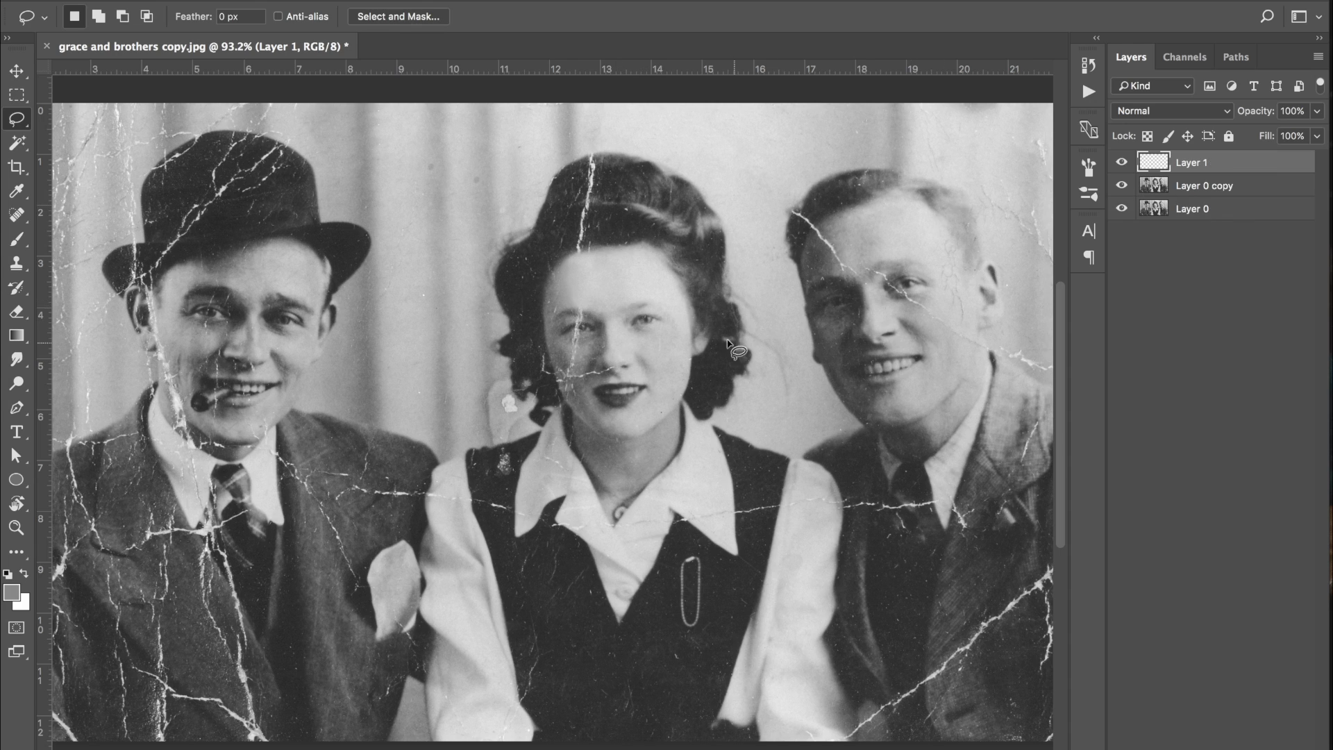
Move the copied eye over the woman's cracked eye and nudge it down into place.
key("v")
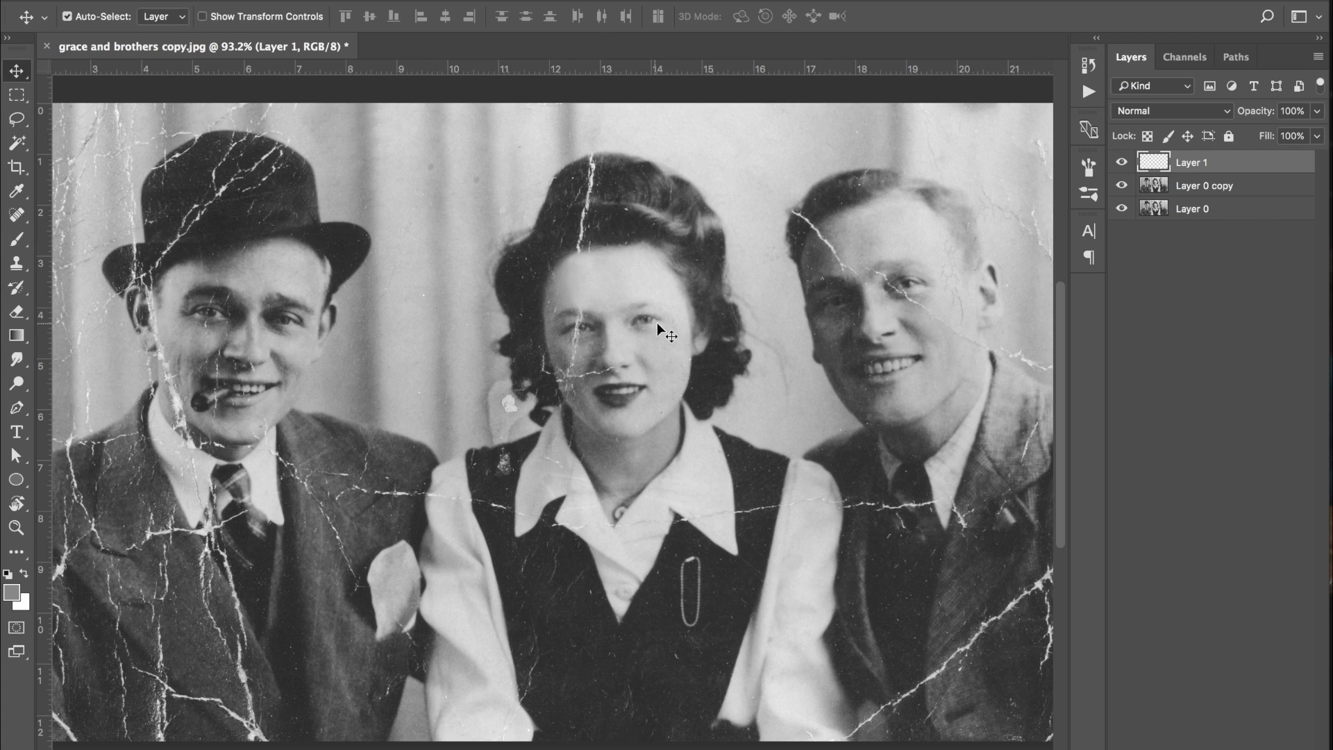
left_click_drag(657, 322, 589, 327)
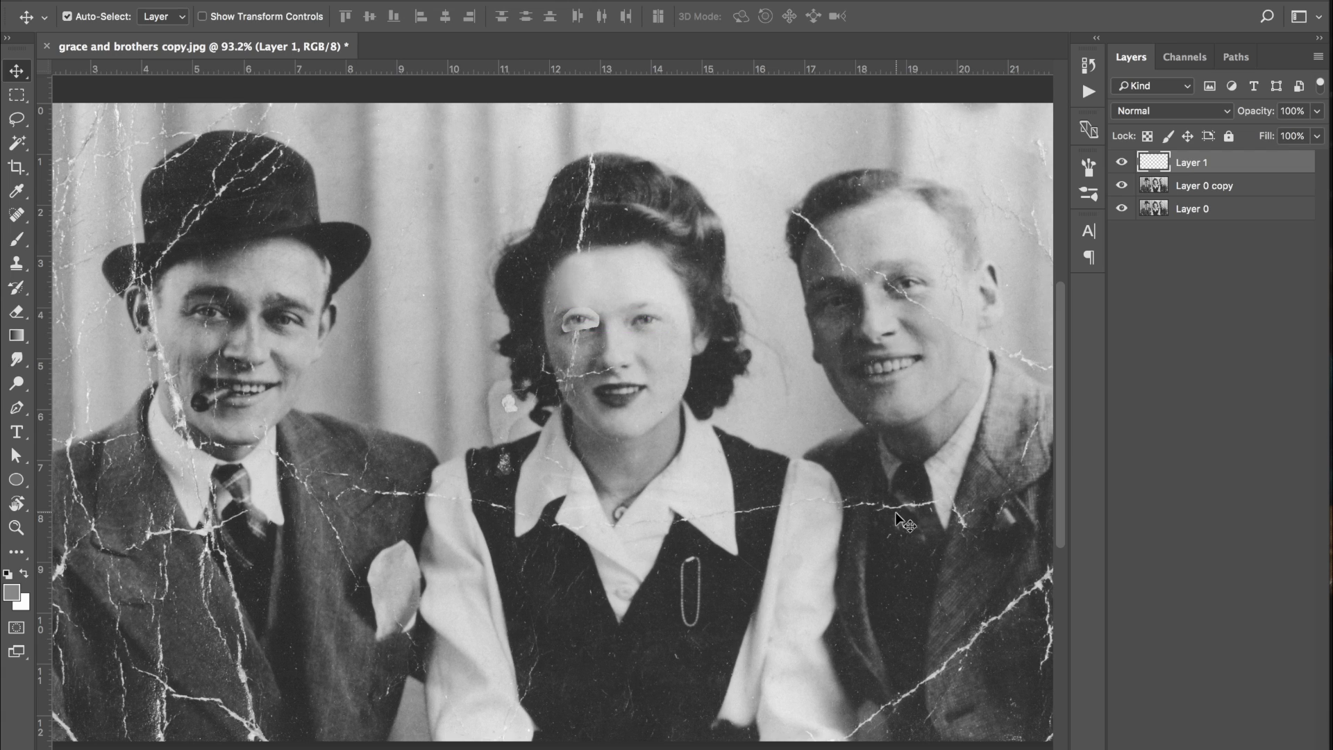
key("Down")
key("Down")
key("Down")
key("Down")
key("Down")
key("Down")
key("Down")
key("Down")
key("Down")
key("Down")
Flip the copied eye horizontally with Free Transform.
key("ctrl+t")
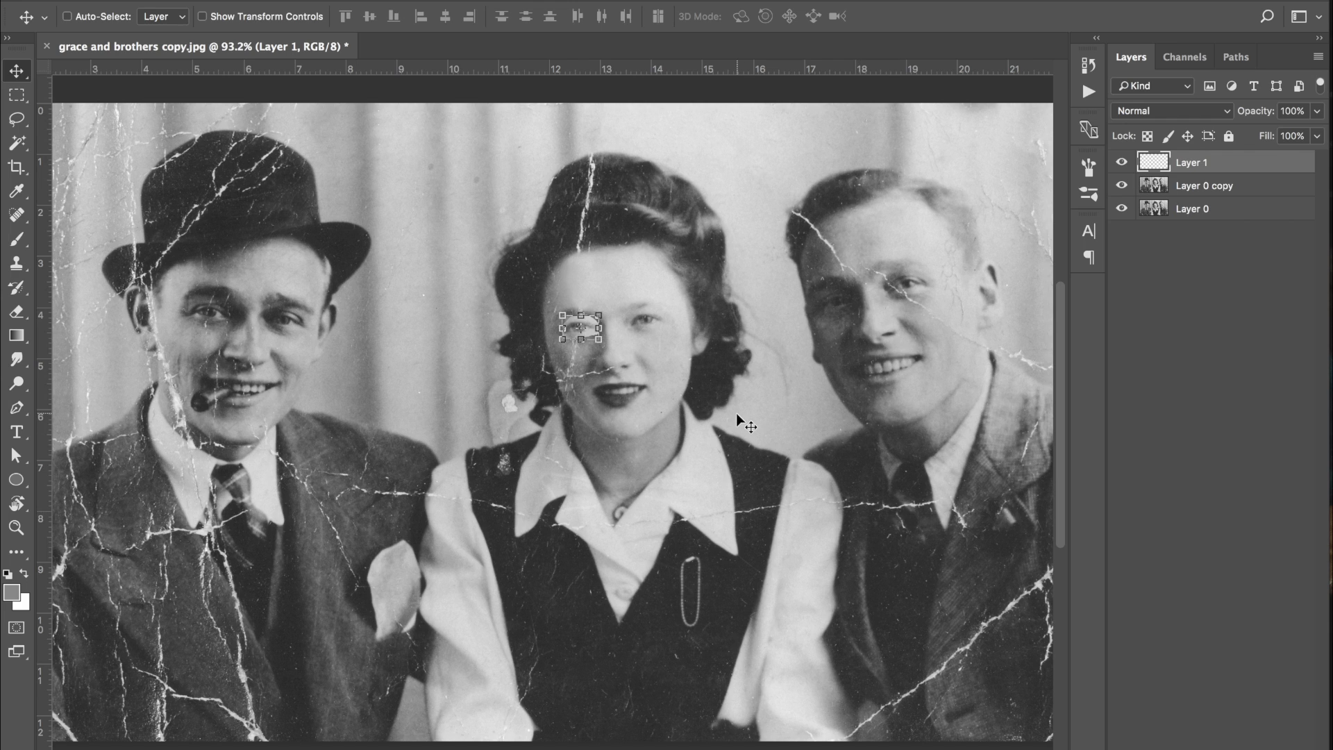
right_click(590, 335)
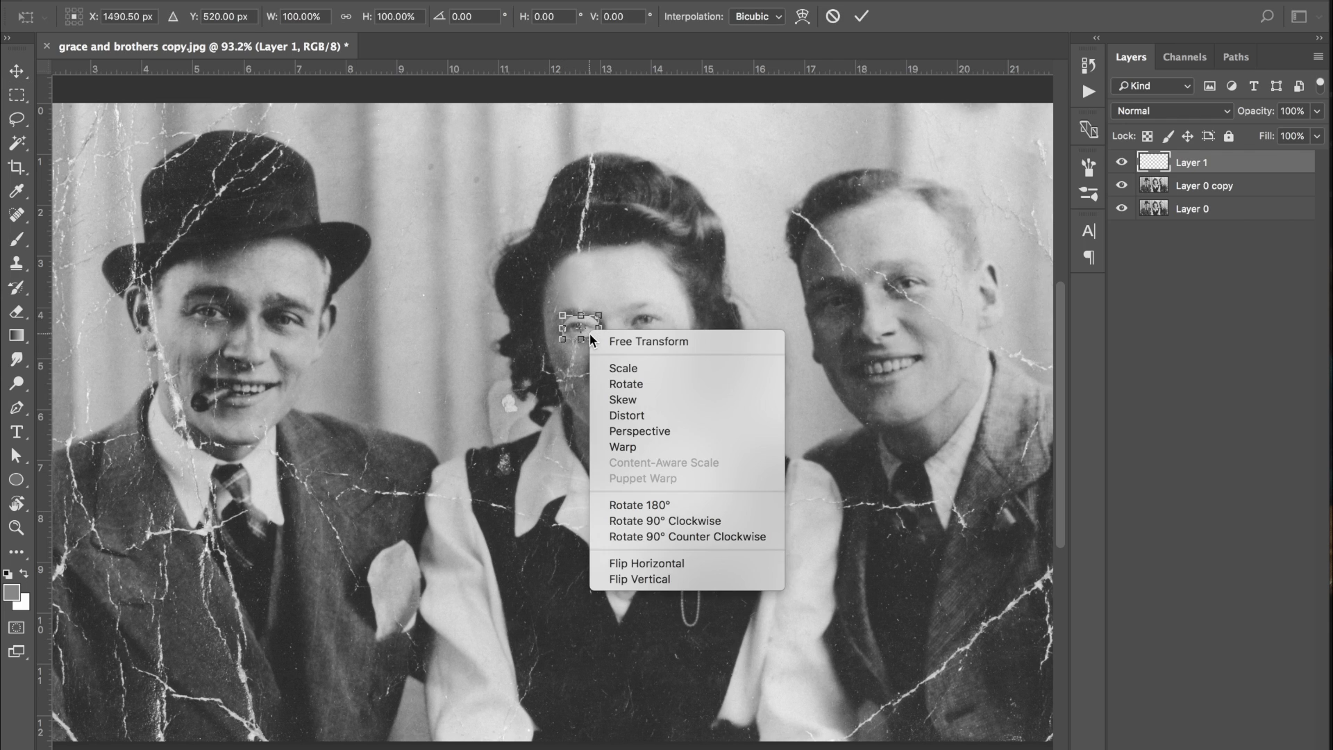
left_click(654, 560)
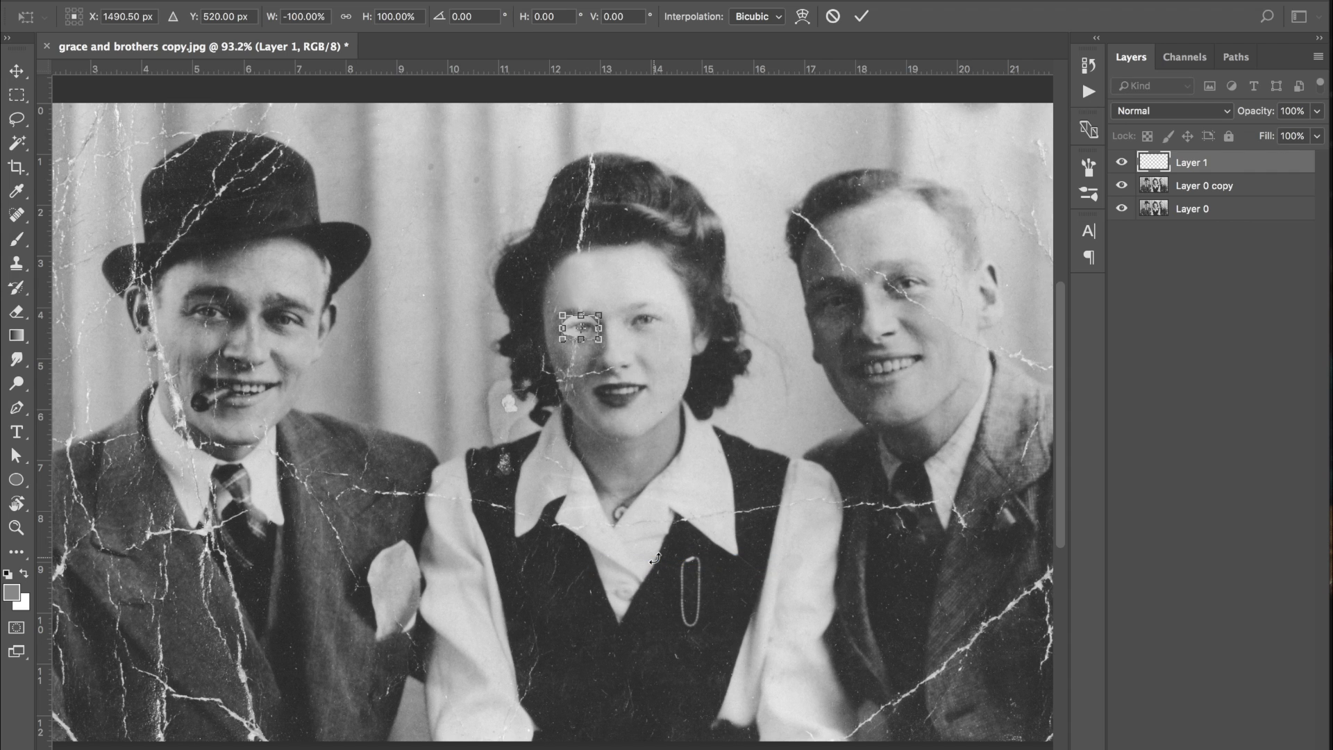
left_click(862, 16)
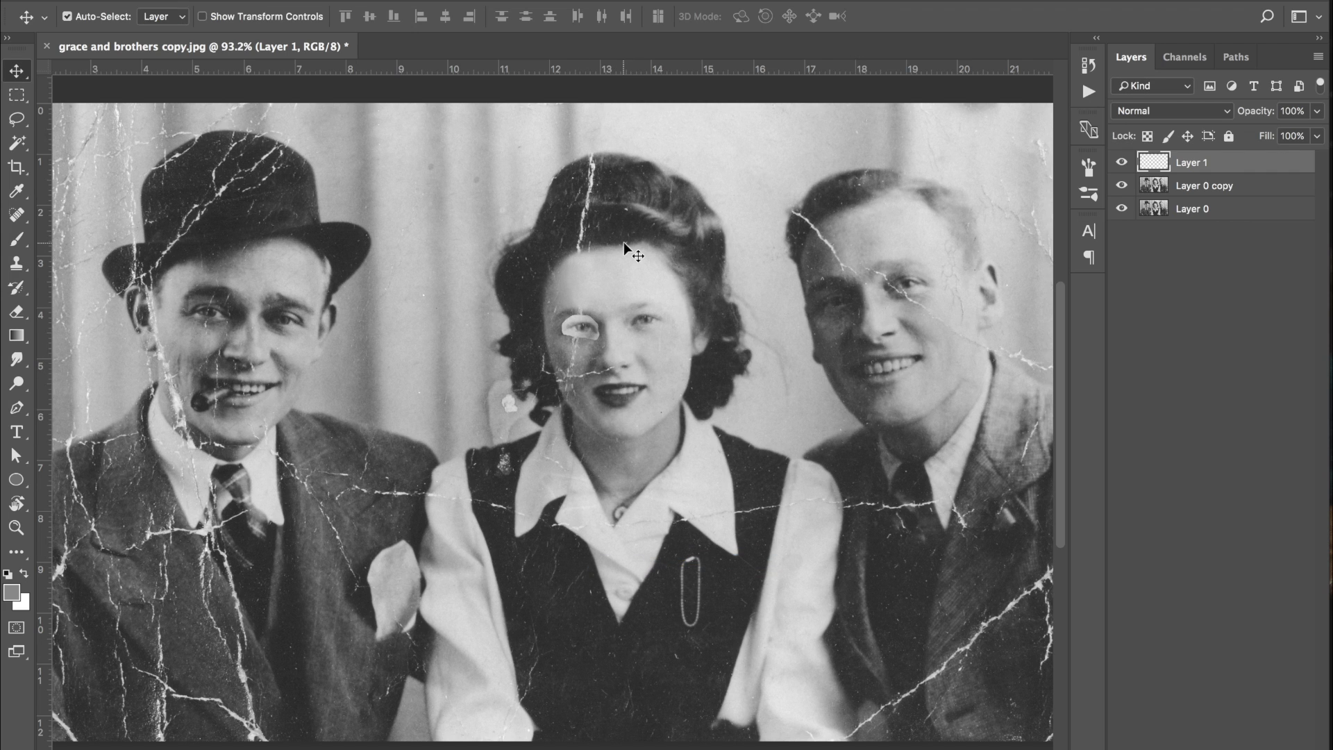
Lower the opacity of Layer 1 with the copied eye to 49%.
scroll(560, 302, "up", 4)
scroll(582, 266, "up", 2)
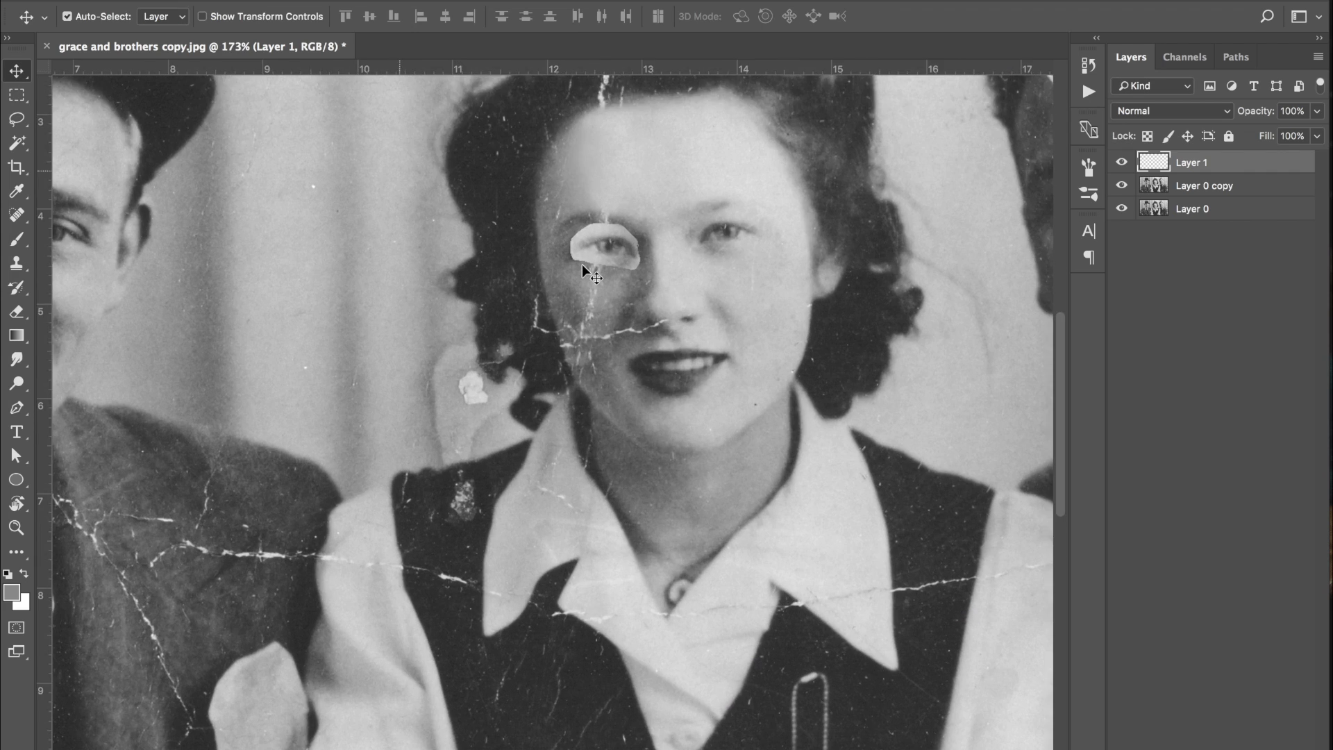
scroll(676, 275, "up", 4)
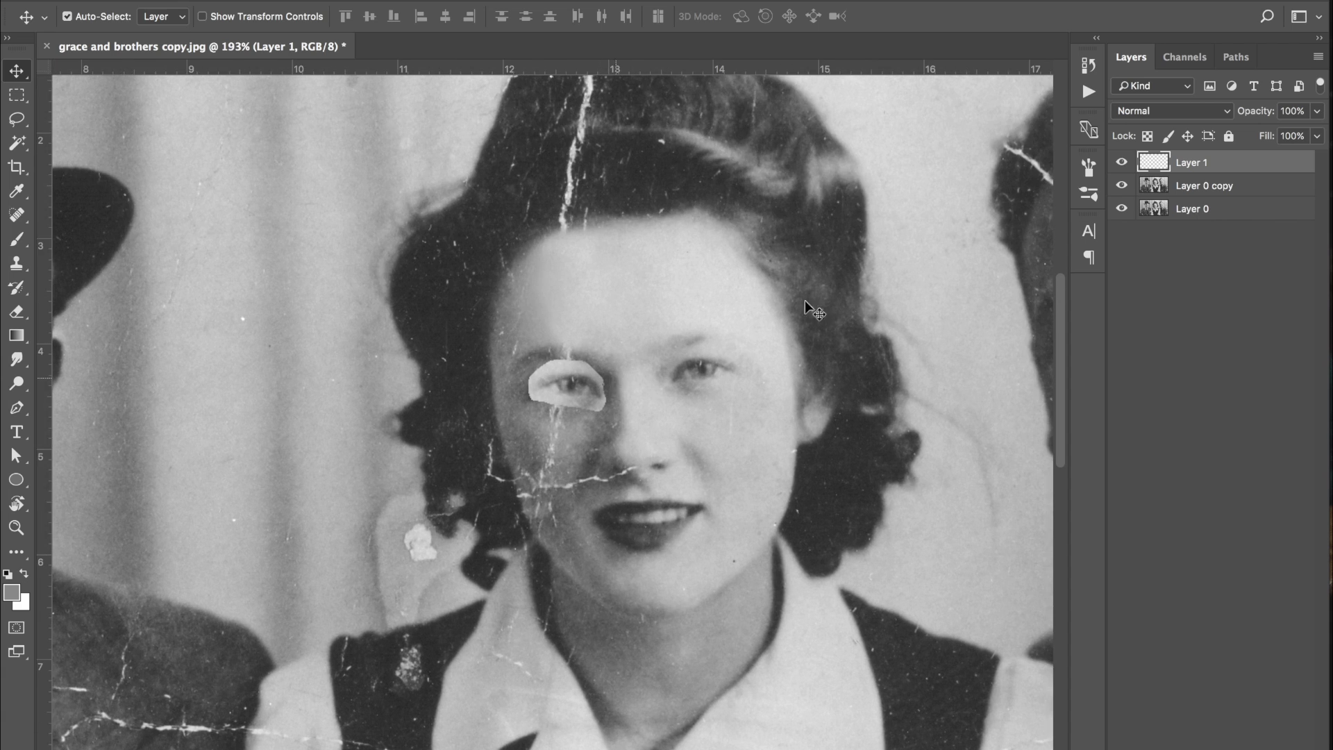
left_click(1318, 111)
left_click(1274, 133)
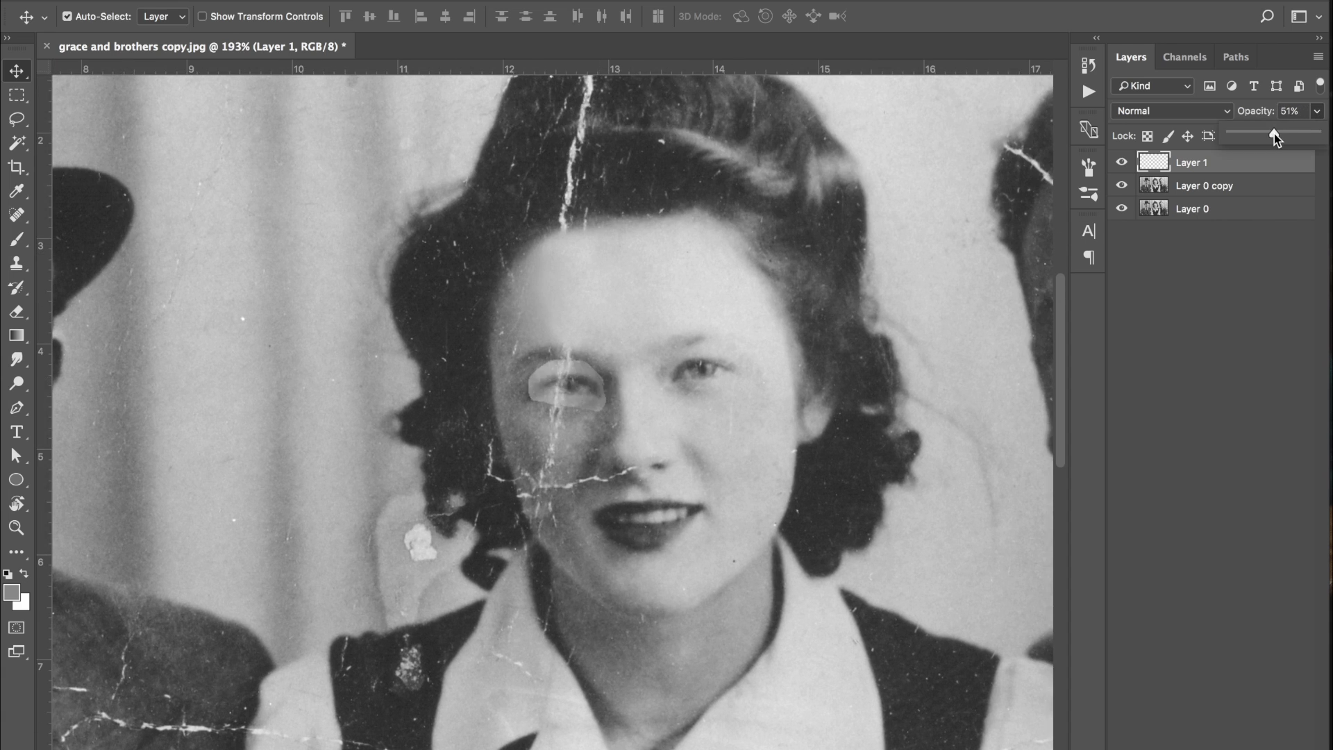
left_click_drag(1274, 133, 1272, 134)
Rotate the copied eye by -15.57° to match the angle of the cracked eye.
key("ctrl+t")
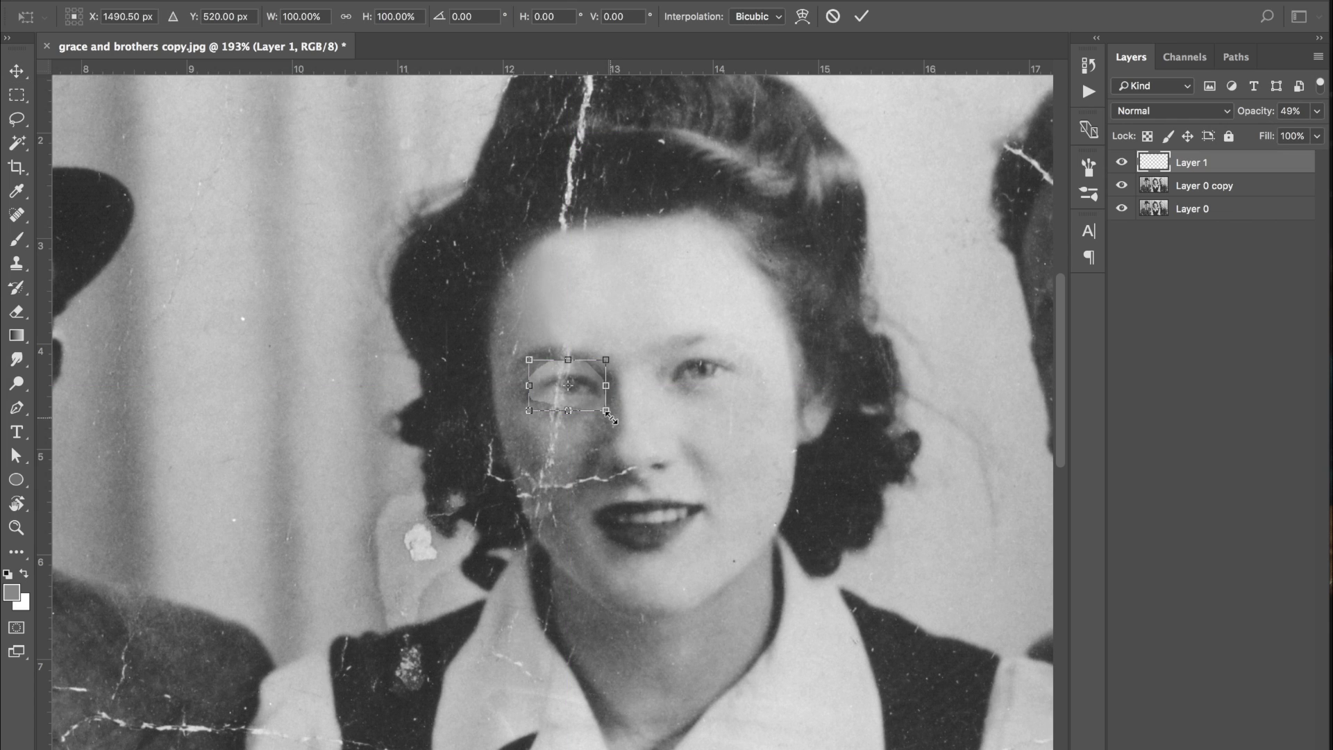
left_click_drag(617, 421, 624, 411)
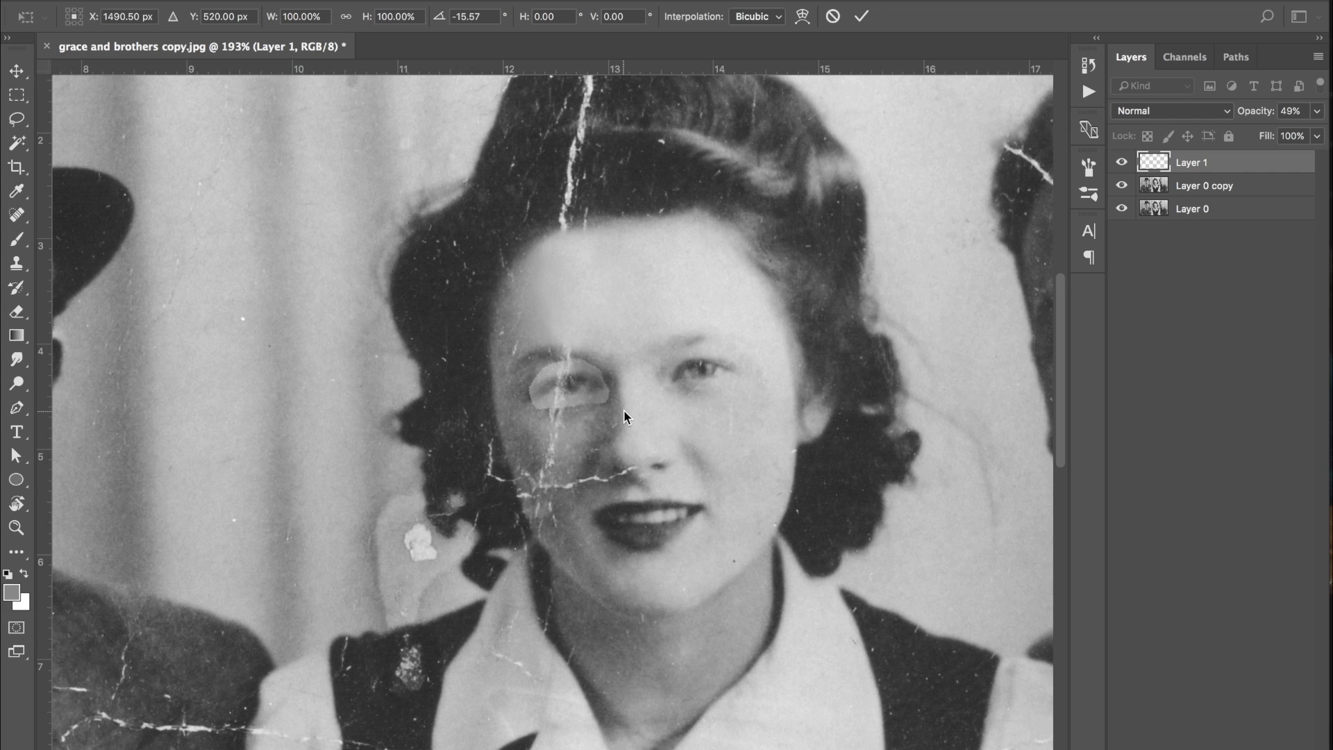
key("Return")
Nudge the copied eye slightly left and down, comparing its alignment by hiding and showing Layer 1.
left_click(1121, 162)
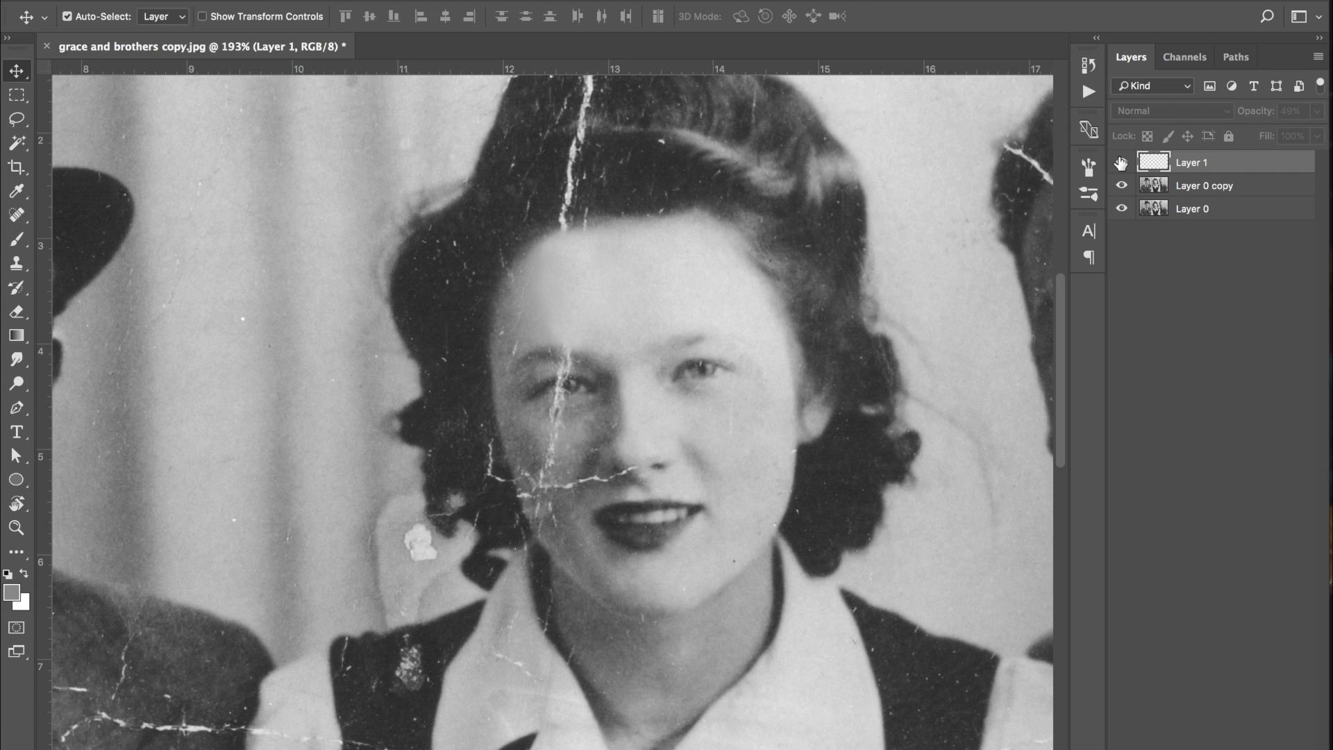
left_click(1120, 163)
key("Left")
key("Left")
key("Left")
key("Left")
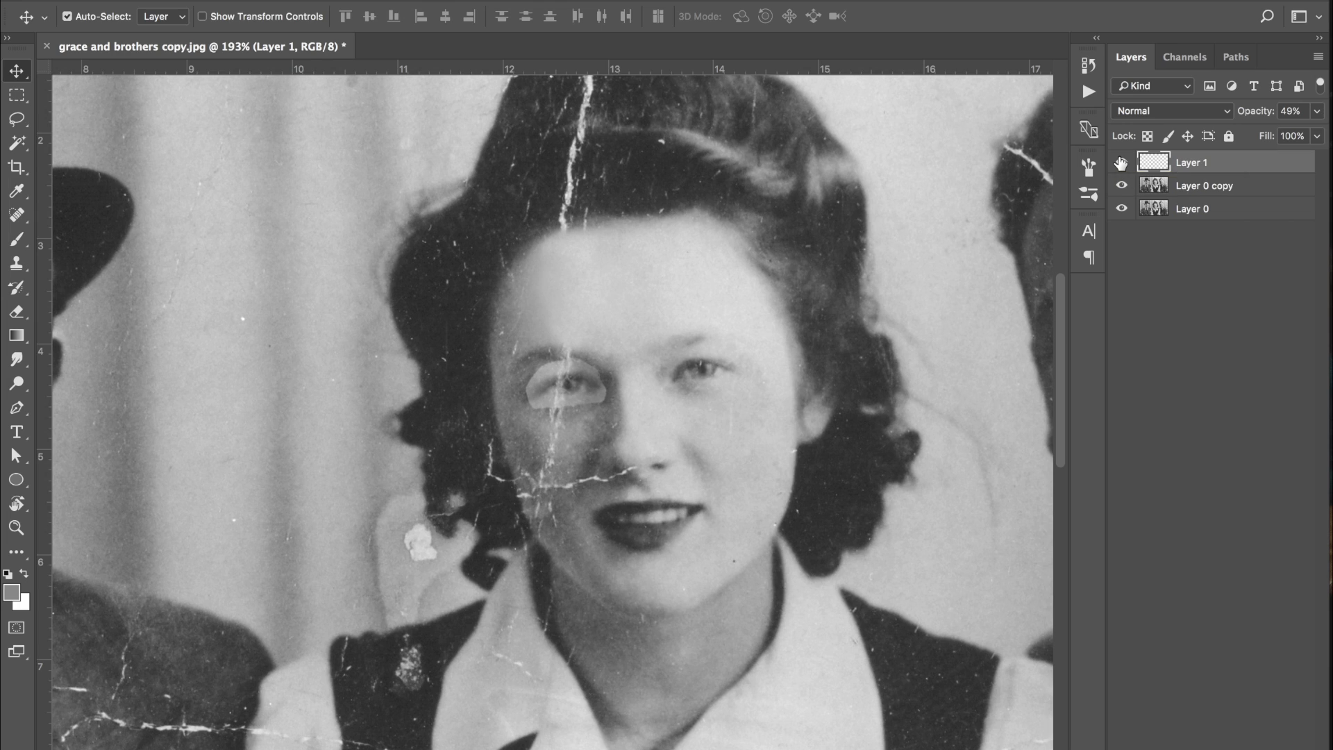
key("Down")
left_click(1121, 163)
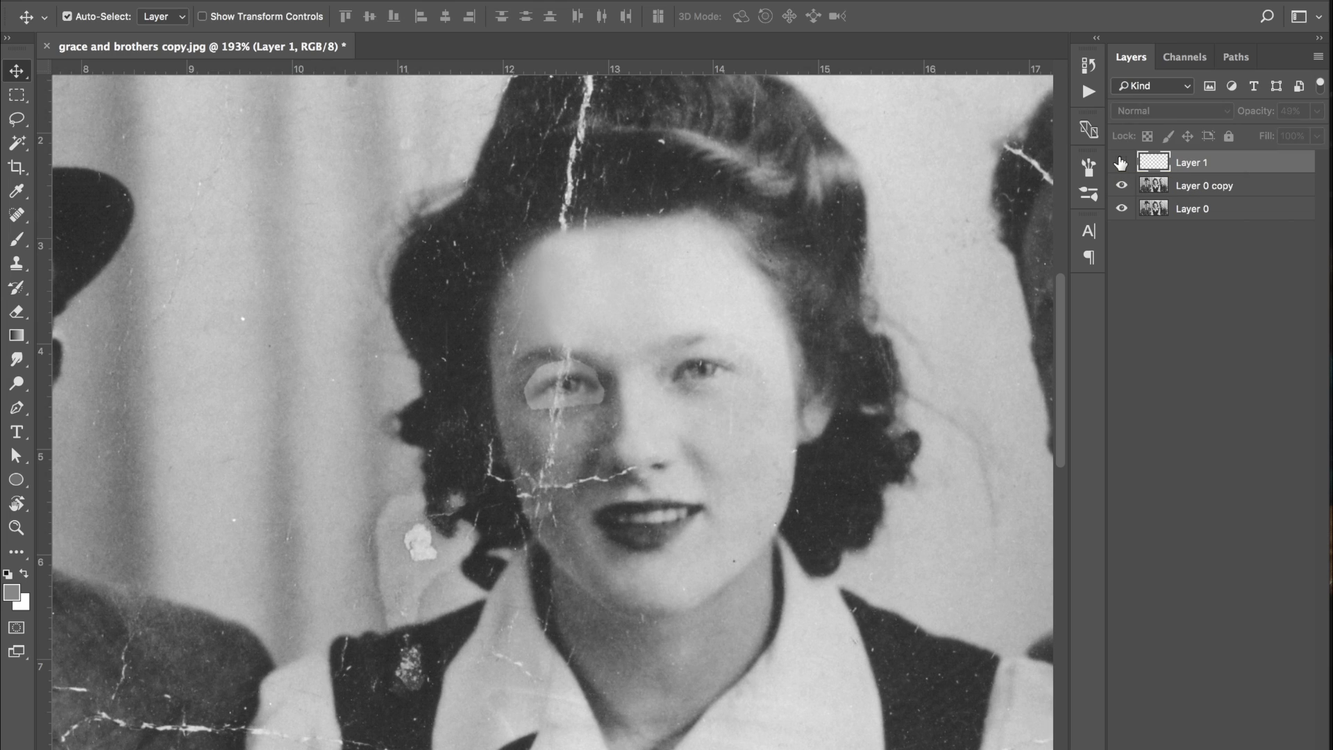
left_click(1121, 162)
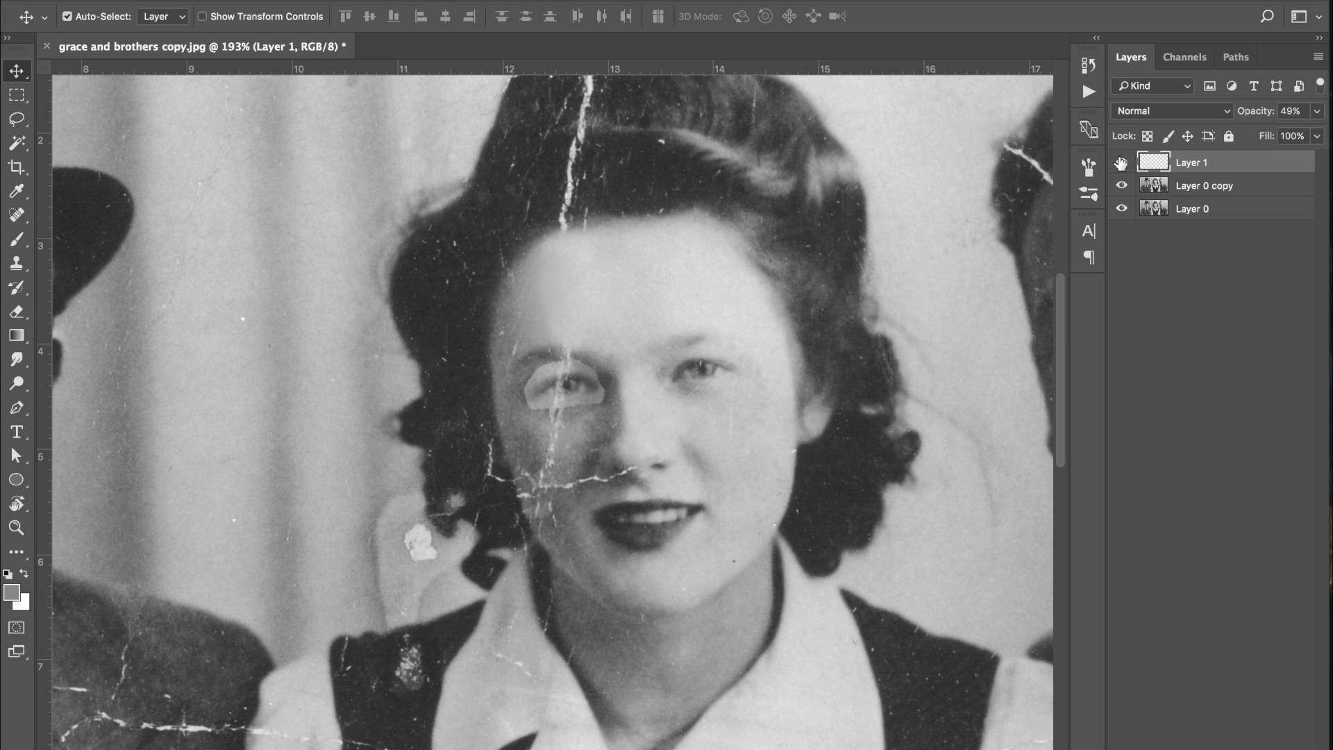
Set Layer 1's opacity back to 100% and add a layer mask to it.
left_click(1317, 111)
left_click_drag(1305, 134, 1331, 133)
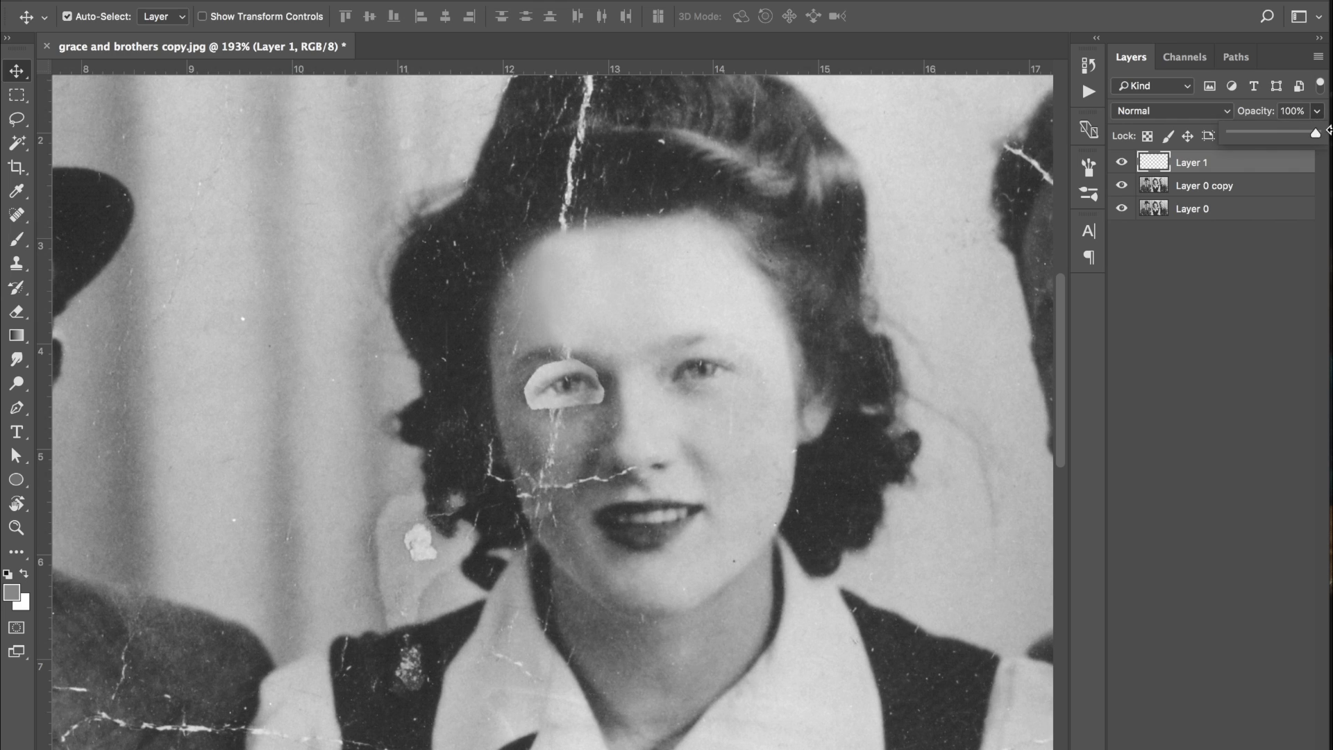
left_click(1235, 161)
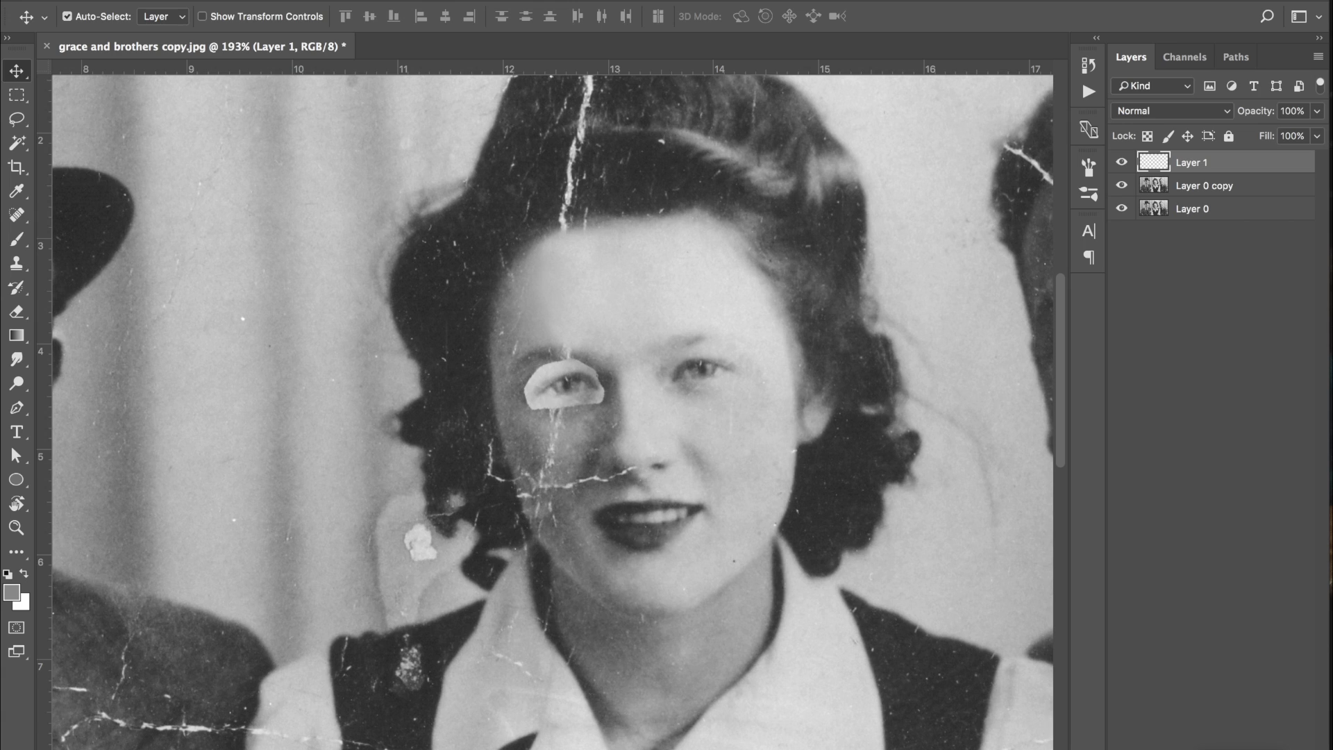
left_click(1193, 748)
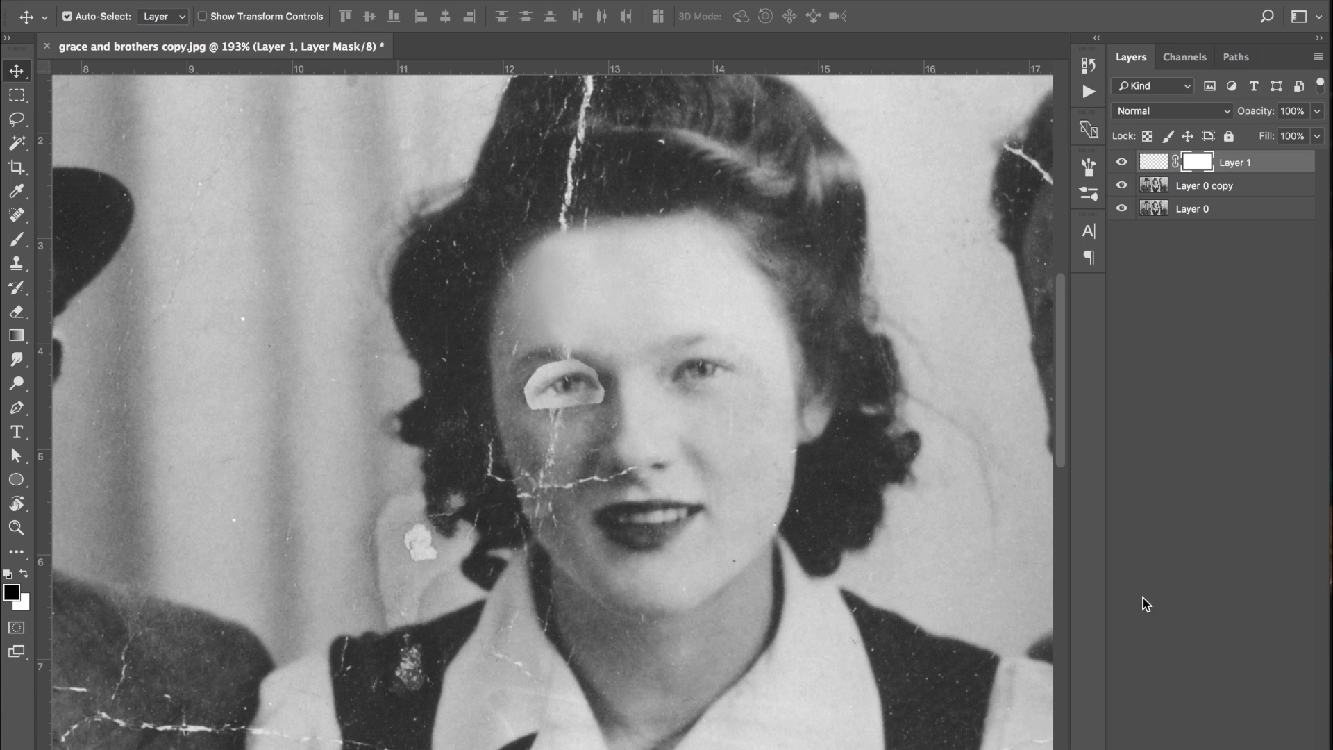
Activate the Brush tool at 25 px with black as the foreground colour for painting on the mask.
key("b")
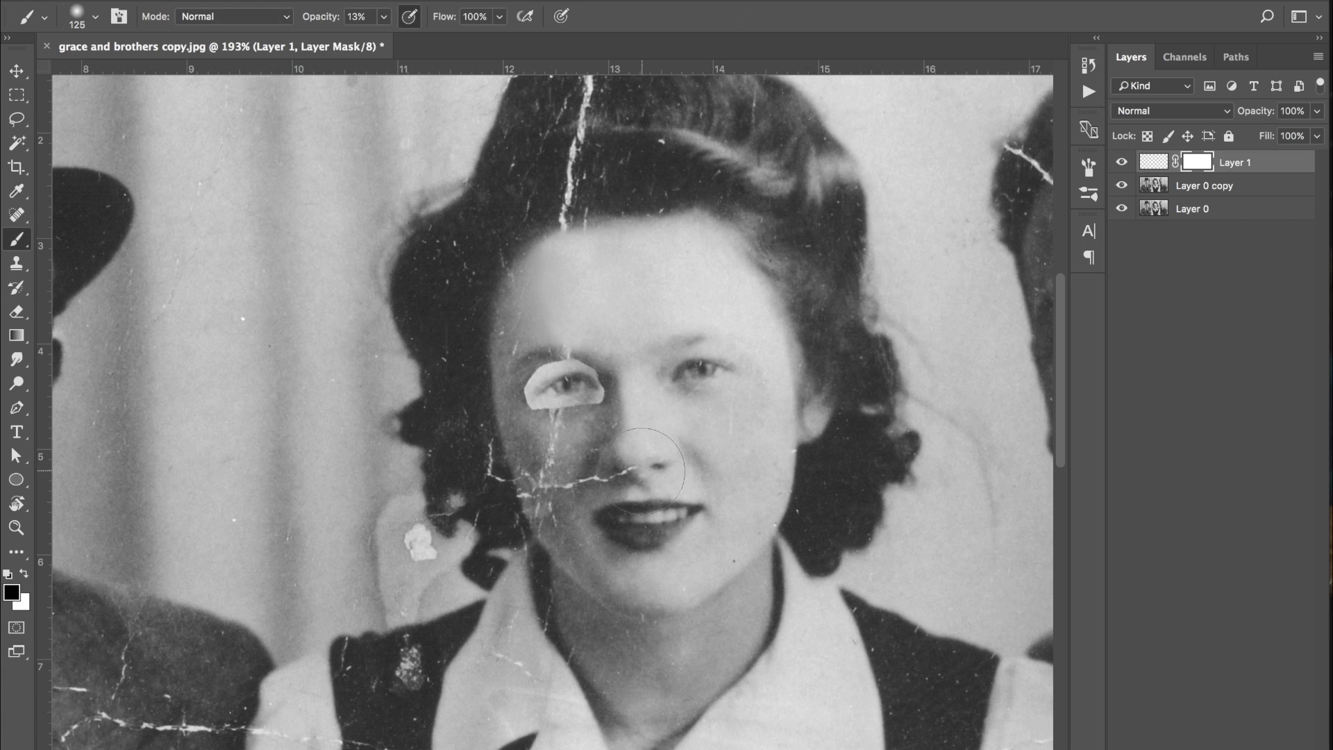
key("bracketleft")
key("bracketleft")
key("bracketleft")
key("bracketleft")
key("bracketleft")
key("bracketleft")
key("bracketleft")
key("bracketleft")
key("x")
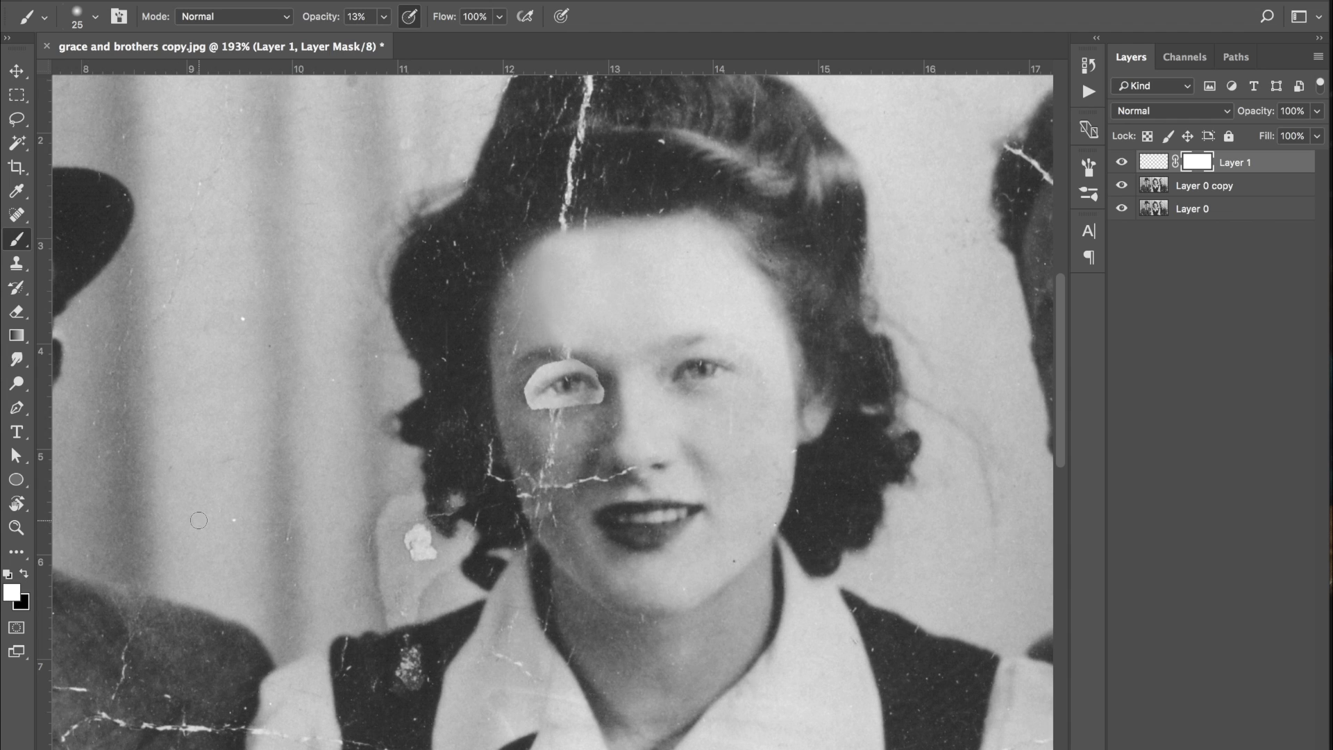
key("x")
key("x")
key("x")
Set the brush opacity to 100% and paint black on Layer 1's mask across the copied eye patch.
left_click(388, 19)
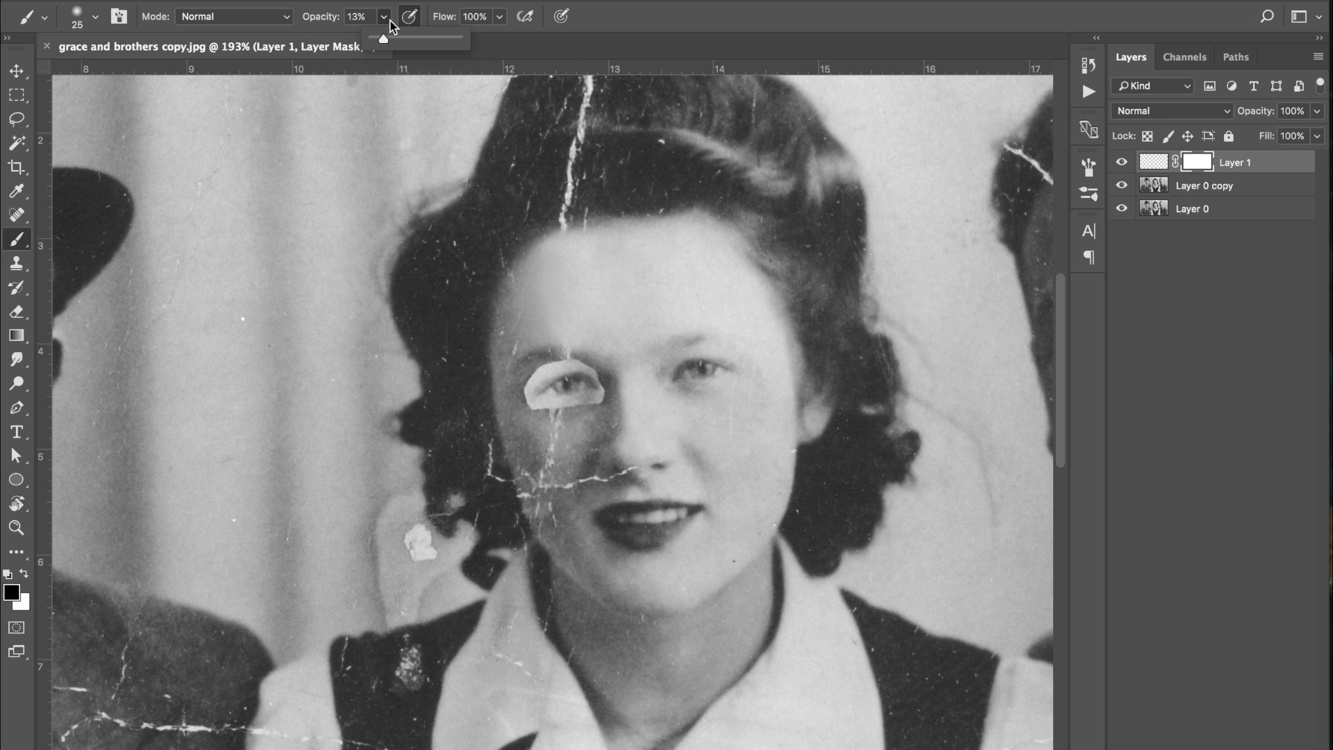
left_click_drag(384, 39, 508, 37)
mouse_move(609, 380)
left_mouse_down()
mouse_move(599, 416)
mouse_move(599, 372)
mouse_move(552, 360)
mouse_move(530, 373)
mouse_move(526, 404)
mouse_move(612, 398)
mouse_move(549, 416)
mouse_move(587, 409)
mouse_move(528, 401)
mouse_move(526, 381)
mouse_move(571, 353)
mouse_move(533, 380)
left_mouse_up()
Enlarge the brush to 50 px and paint black on Layer 1's mask to blend the copied eye patch into the face.
key("bracketright")
key("bracketright")
key("bracketright")
key("bracketright")
key("bracketright")
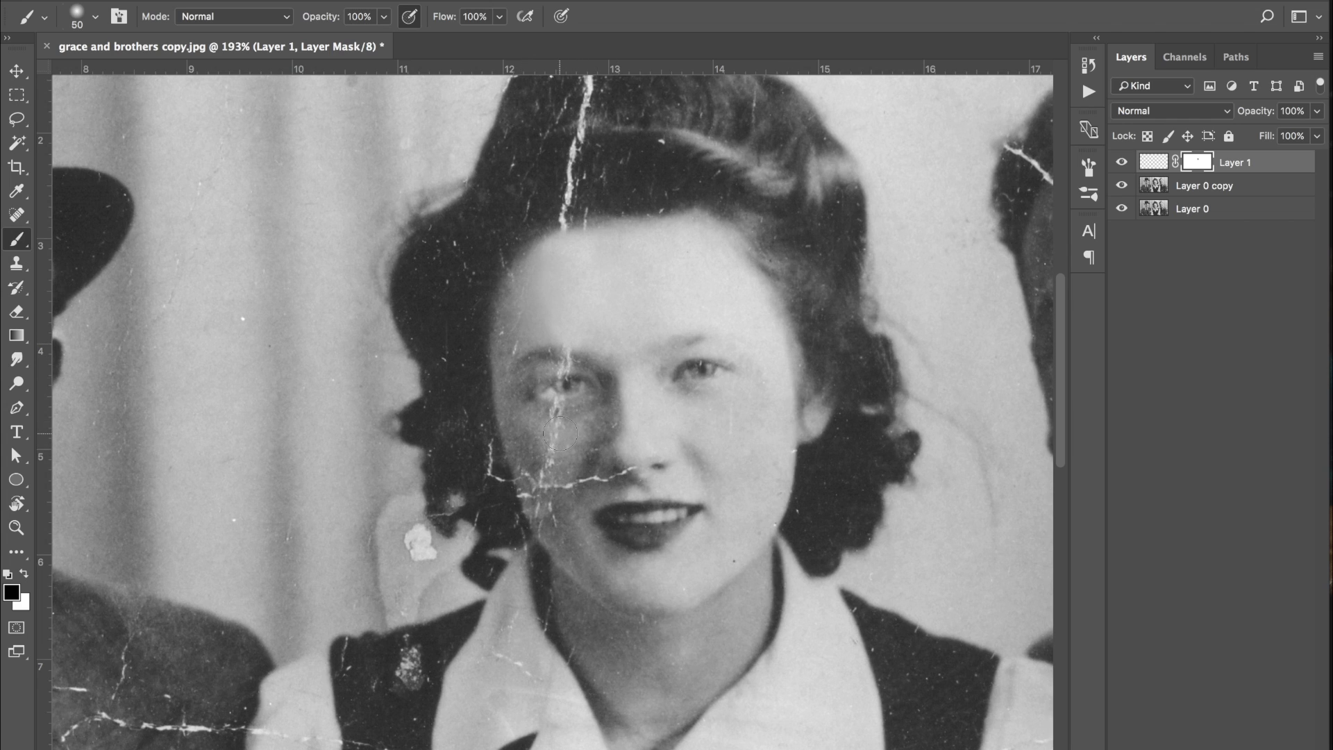
Switch the paint colour to white and set the brush to 25 px to restore the copied eye on the mask.
key("x")
left_click(97, 16)
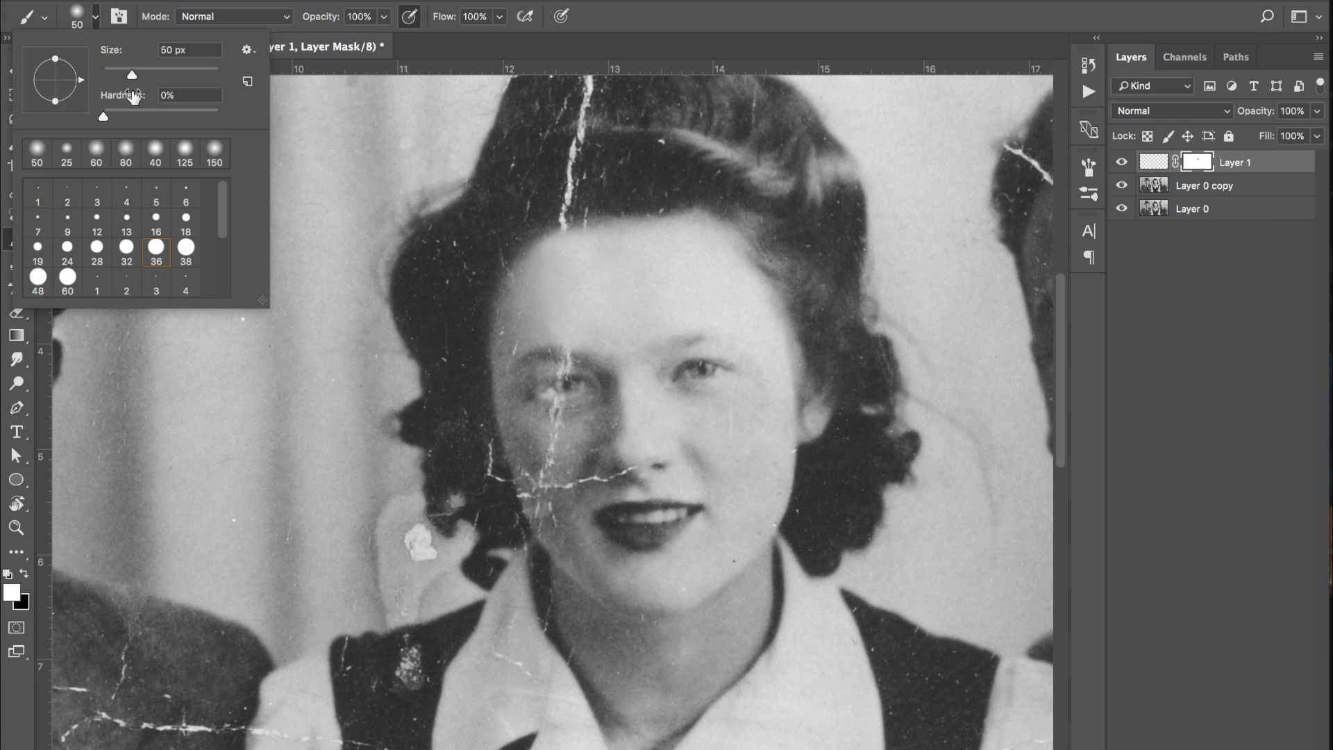
left_click(98, 24)
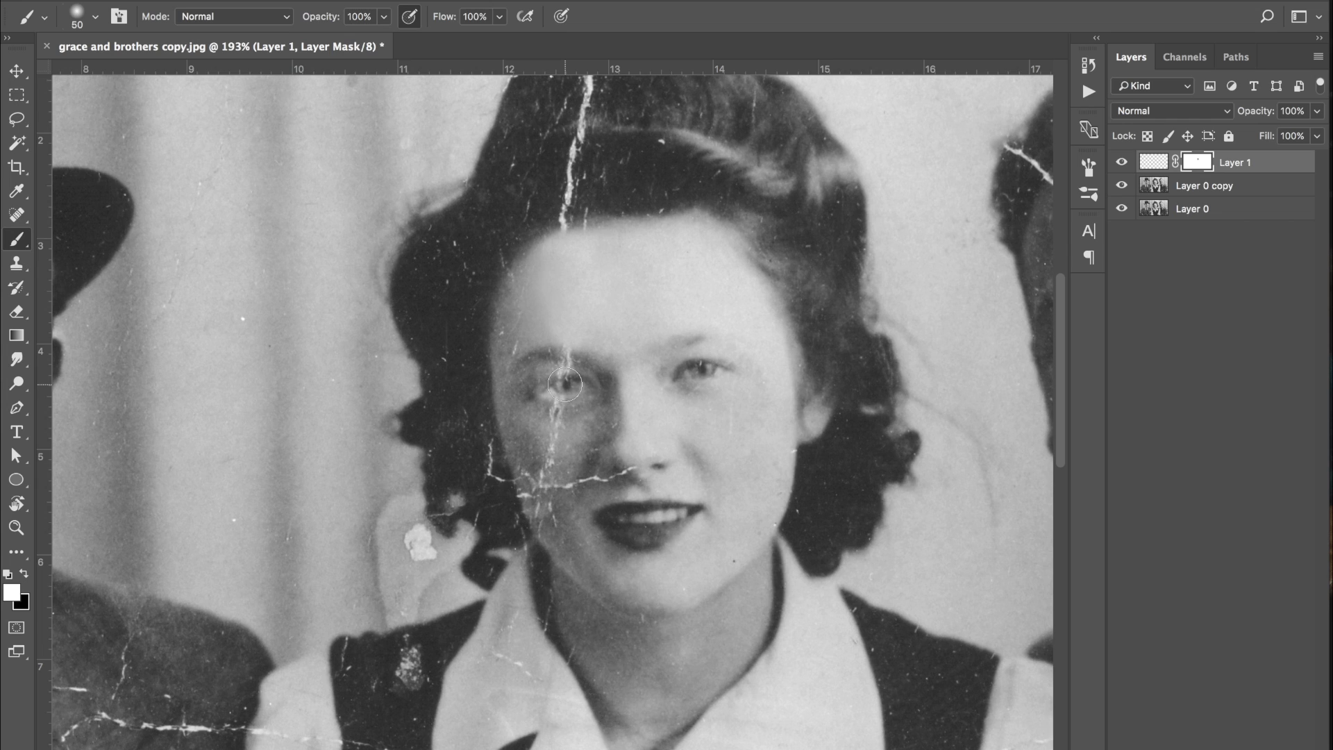
key("bracketleft")
key("bracketleft")
key("bracketleft")
key("bracketleft")
key("bracketleft")
Rename Layer 1 as eye.
double_click(1241, 161)
type("eye")
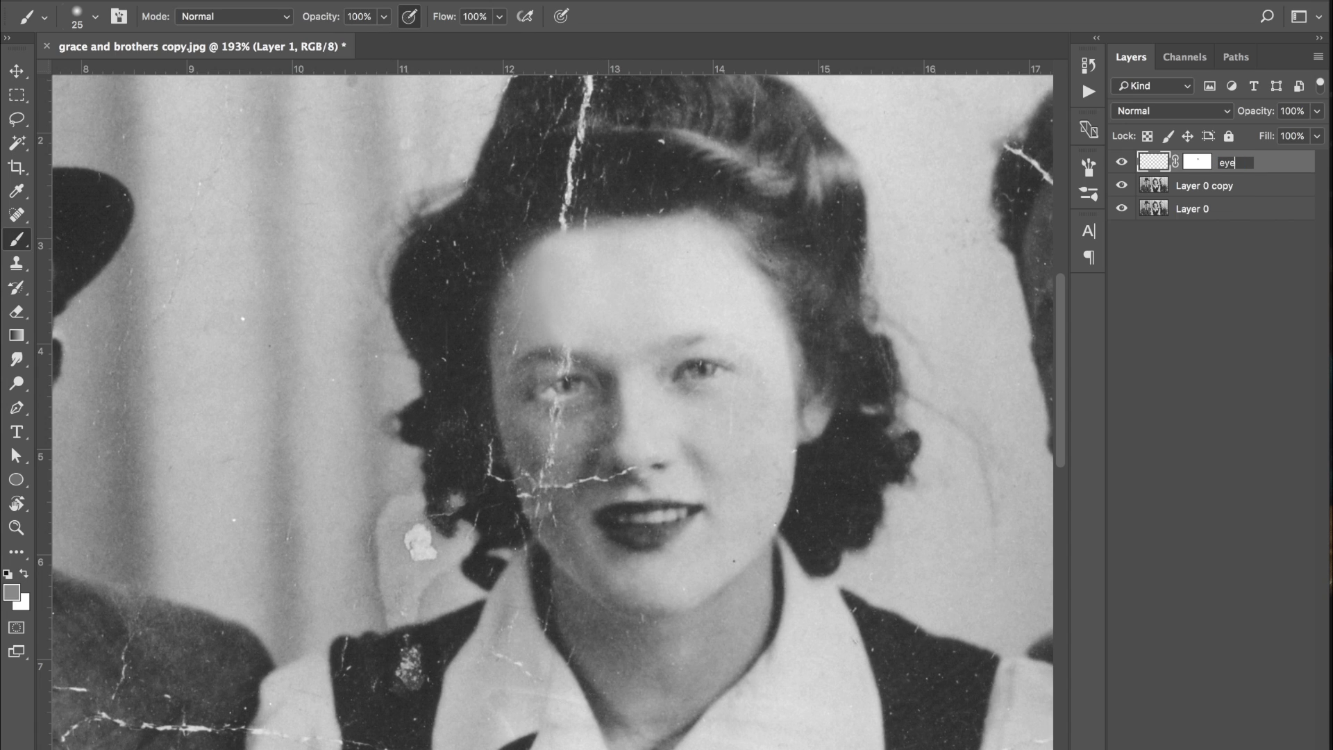
key("Return")
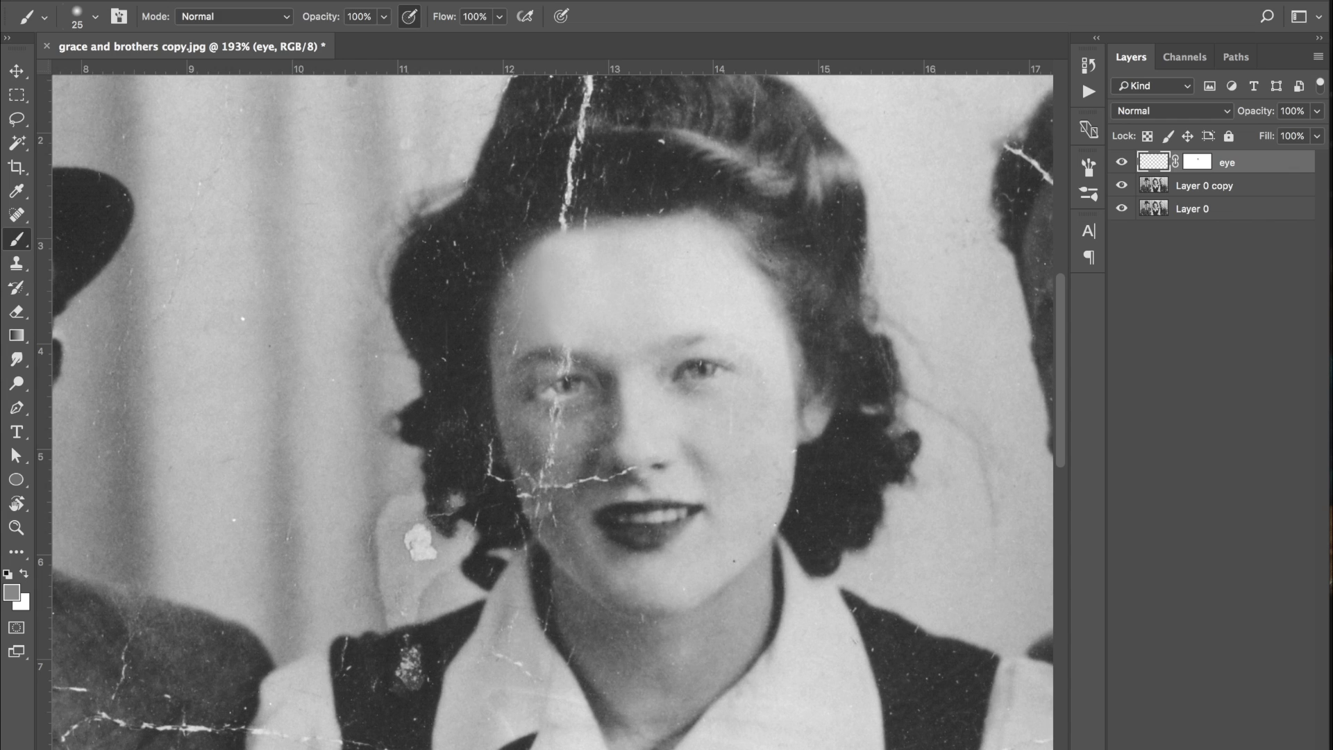
Add a Brightness/Contrast adjustment clipped to the eye layer and lower its brightness to about -35.
left_click(1238, 745)
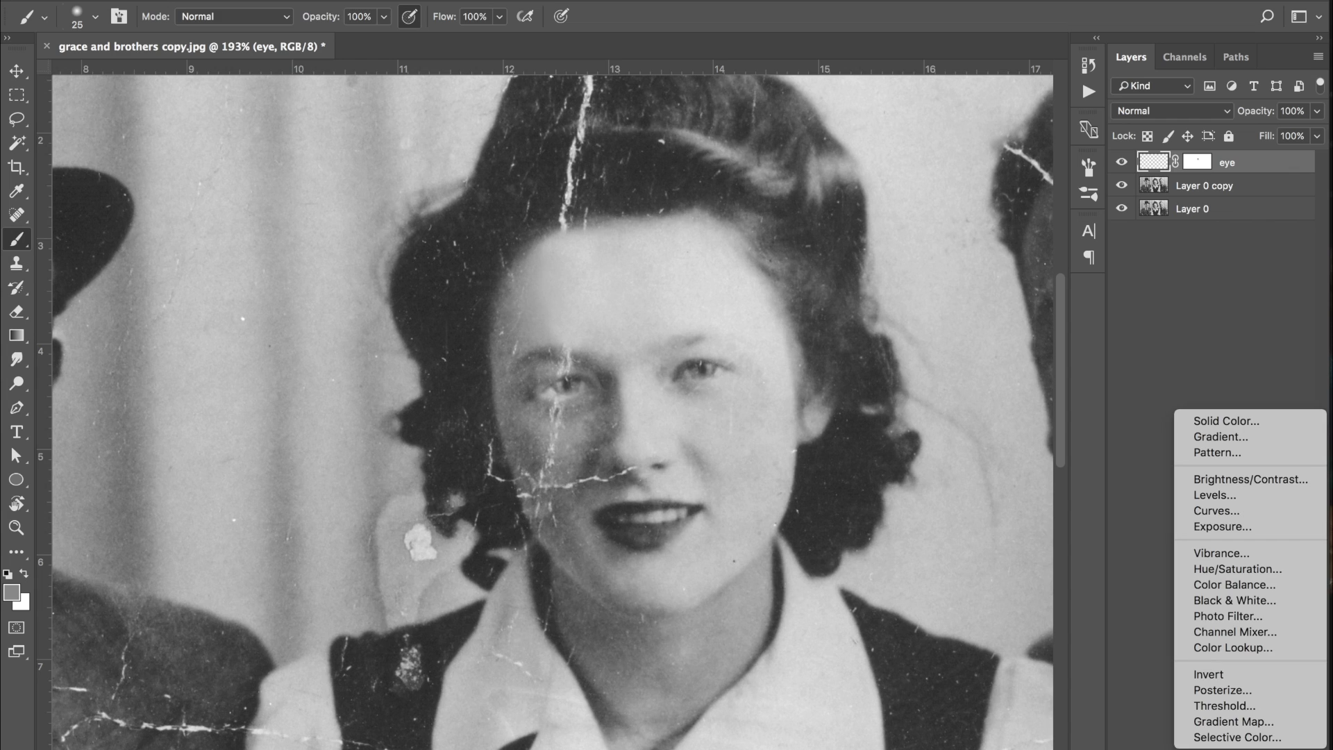
left_click(1228, 493)
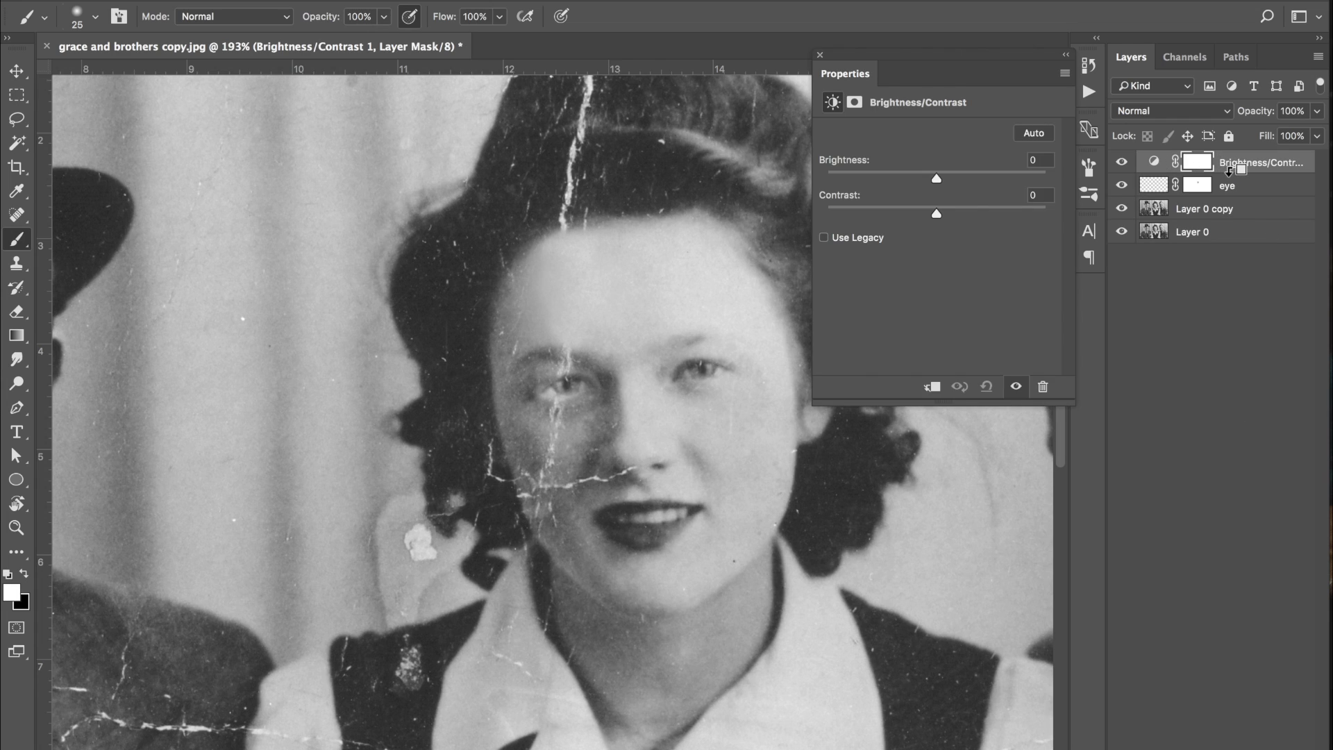
left_click(1229, 166, "alt")
left_click_drag(936, 178, 923, 175)
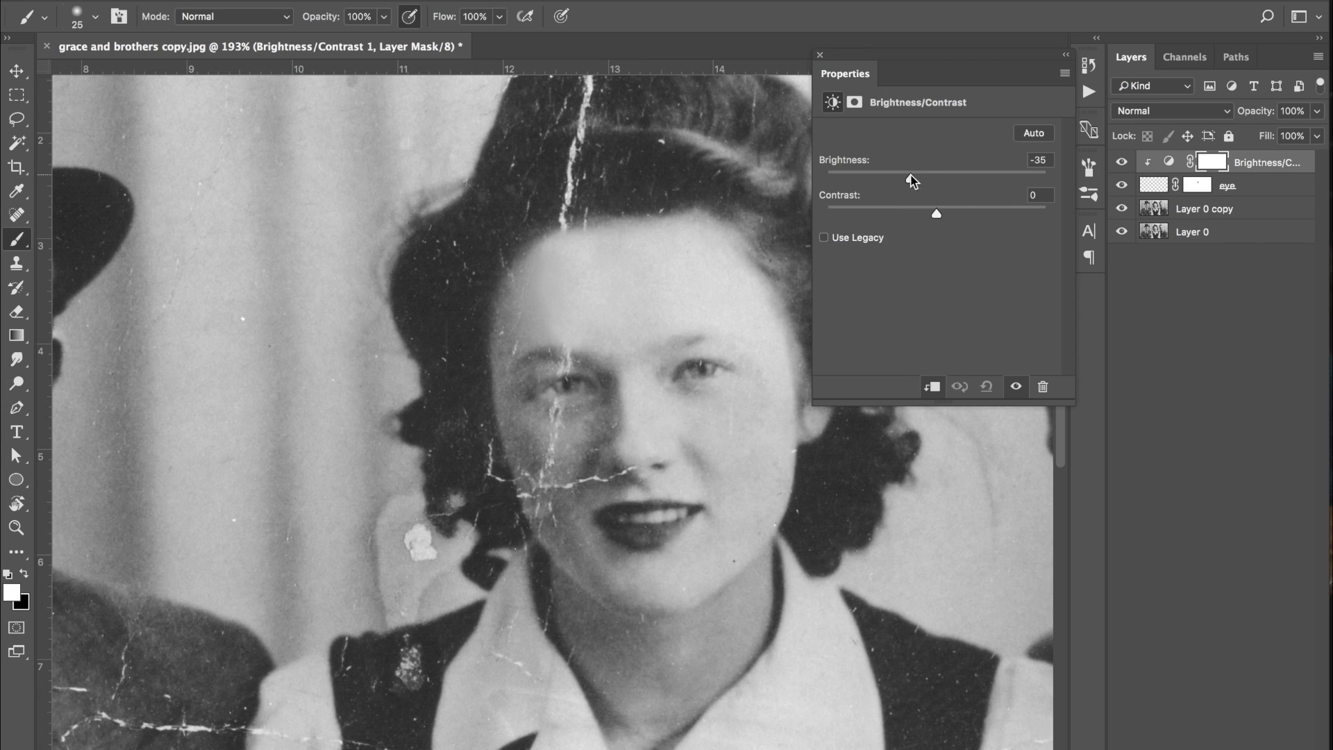
left_click_drag(912, 182, 909, 181)
left_click(820, 55)
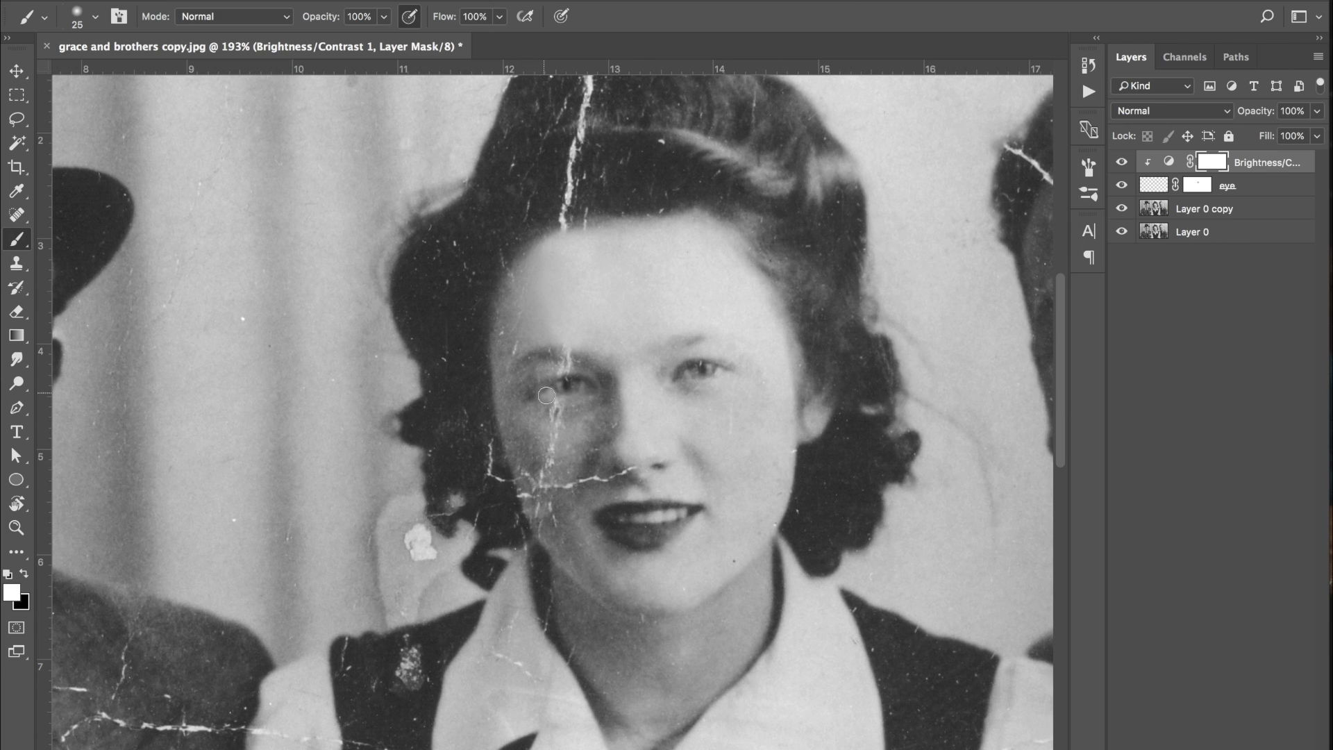
Touch up the eye layer's mask around the copied eye, and compare the result by hiding and showing the layer.
left_click(1198, 185)
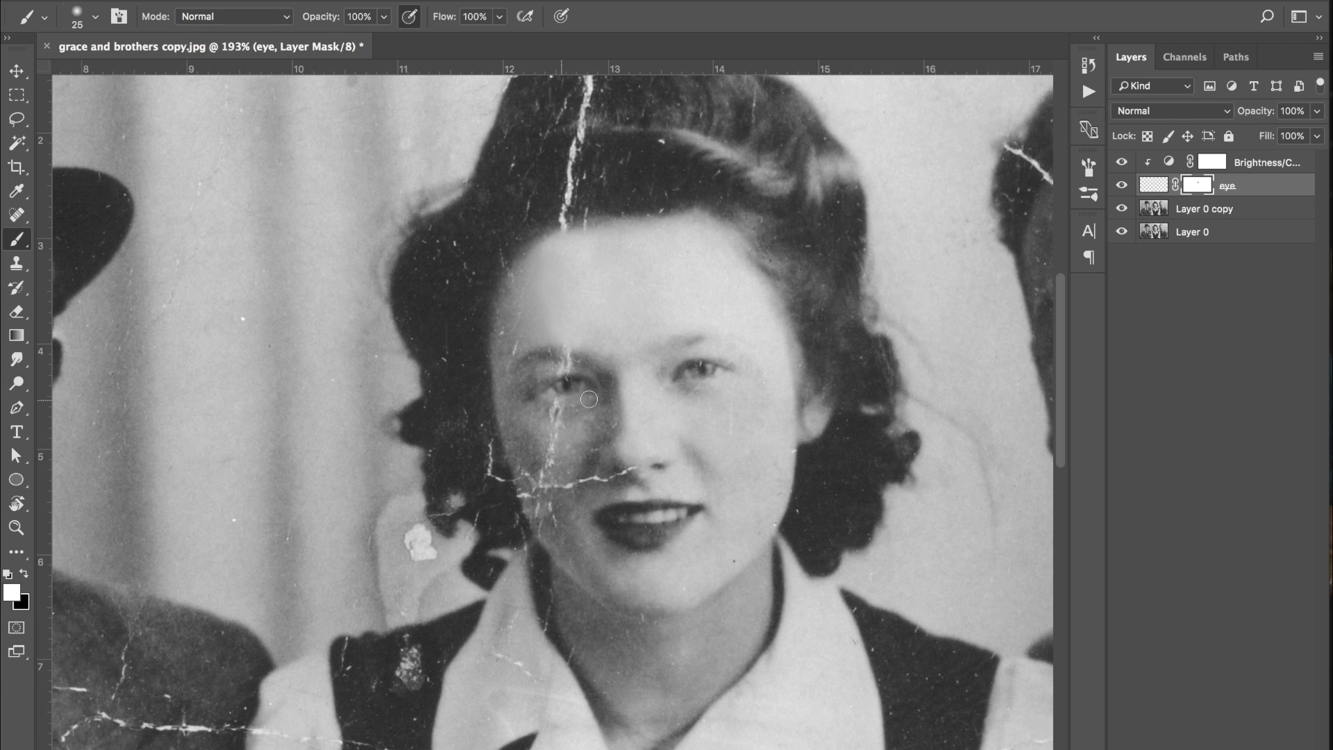
key("x")
scroll(553, 364, "down", 5)
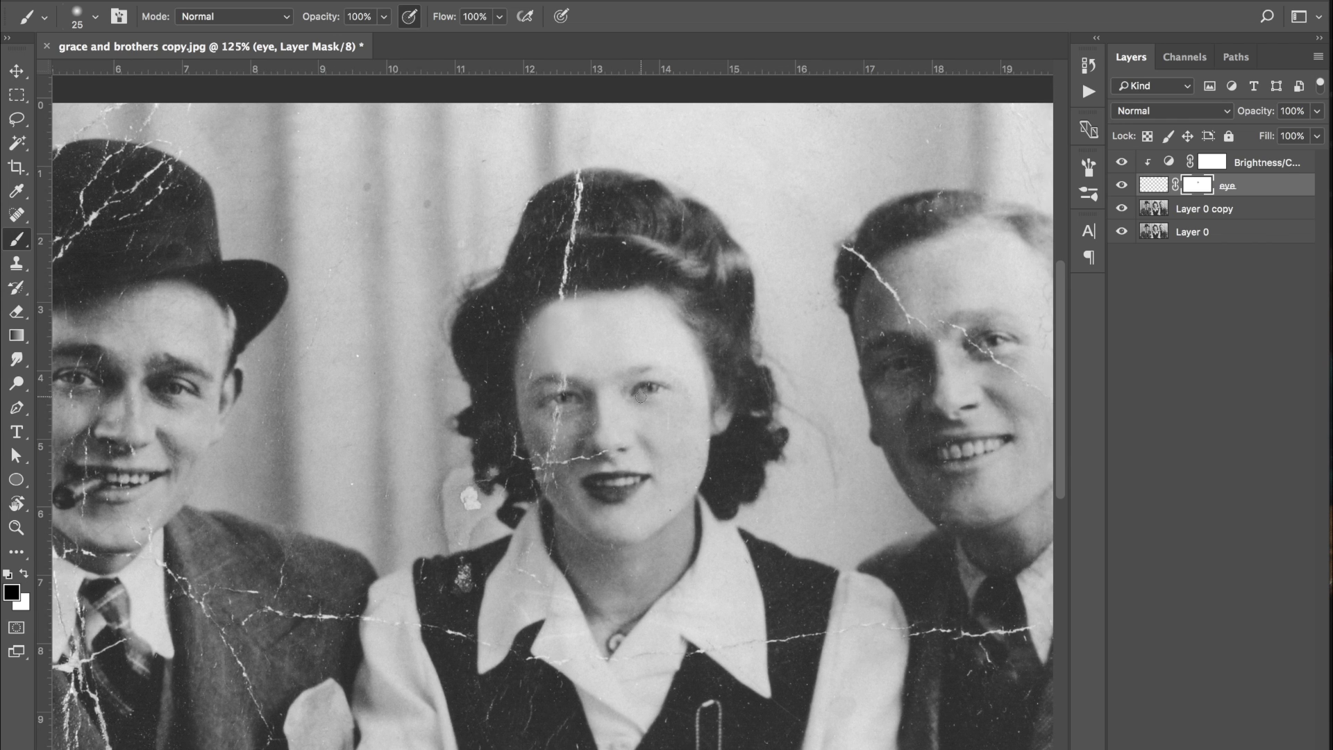
scroll(363, 477, "down", 2)
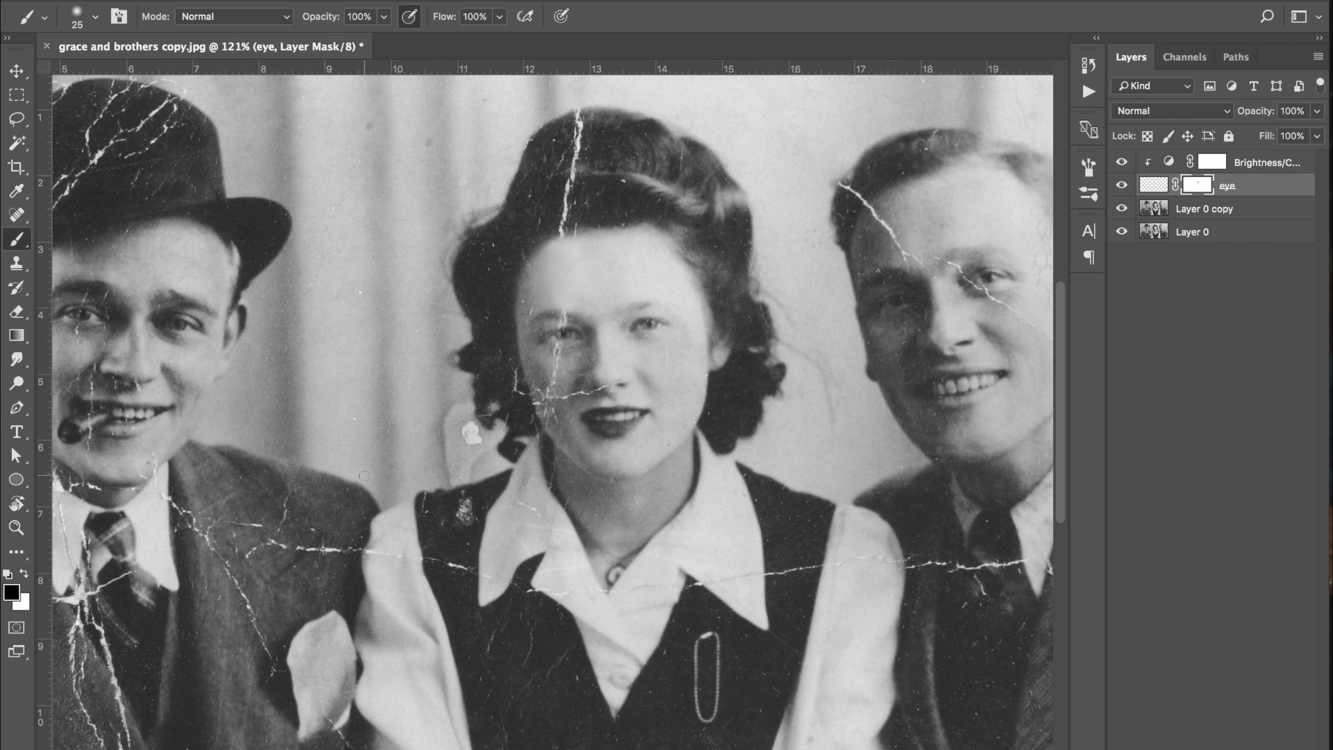
scroll(364, 477, "down", 2)
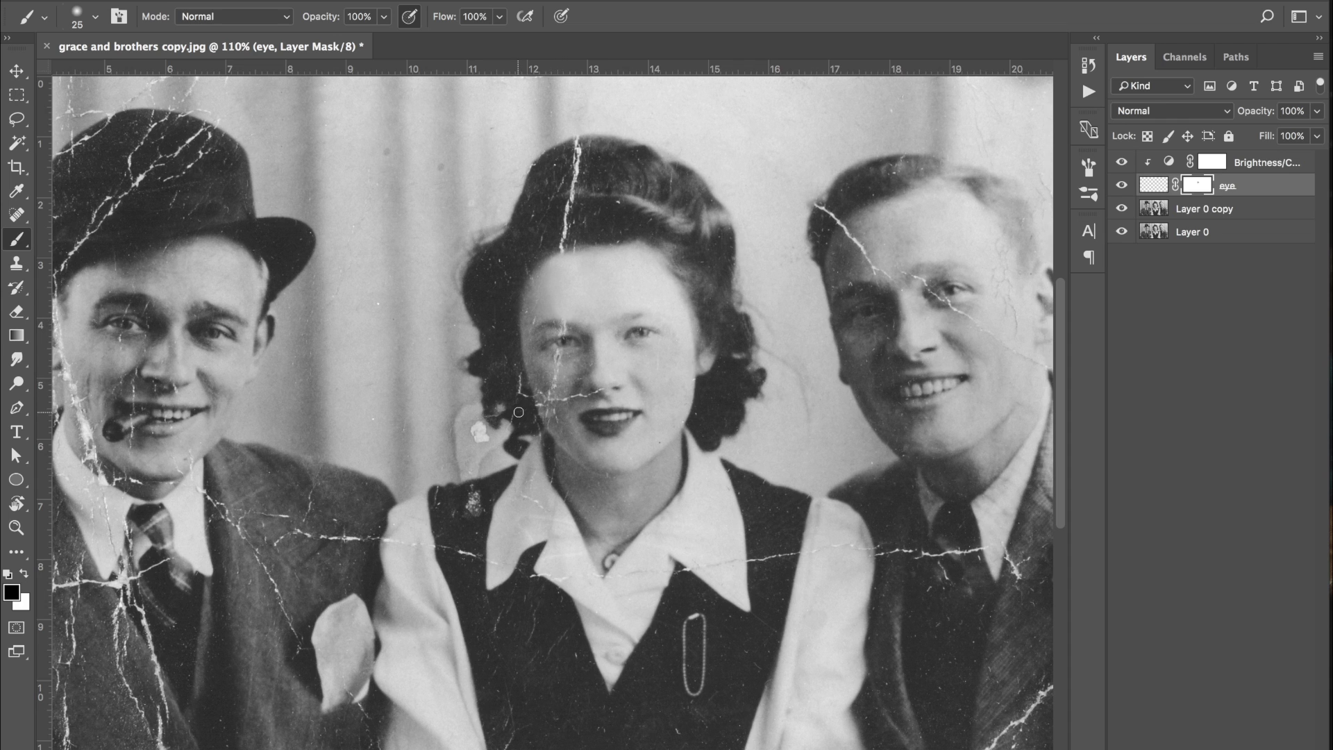
scroll(518, 412, "down", 2)
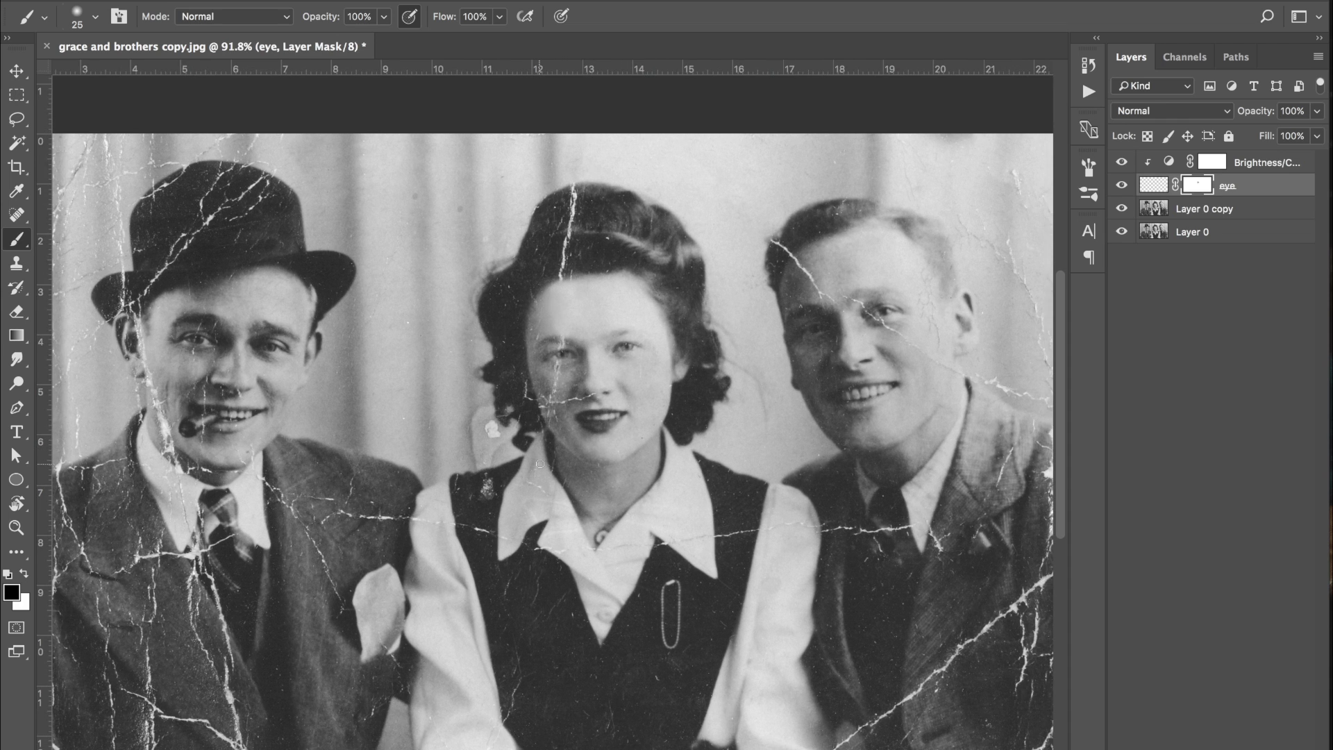
scroll(540, 463, "down", 1)
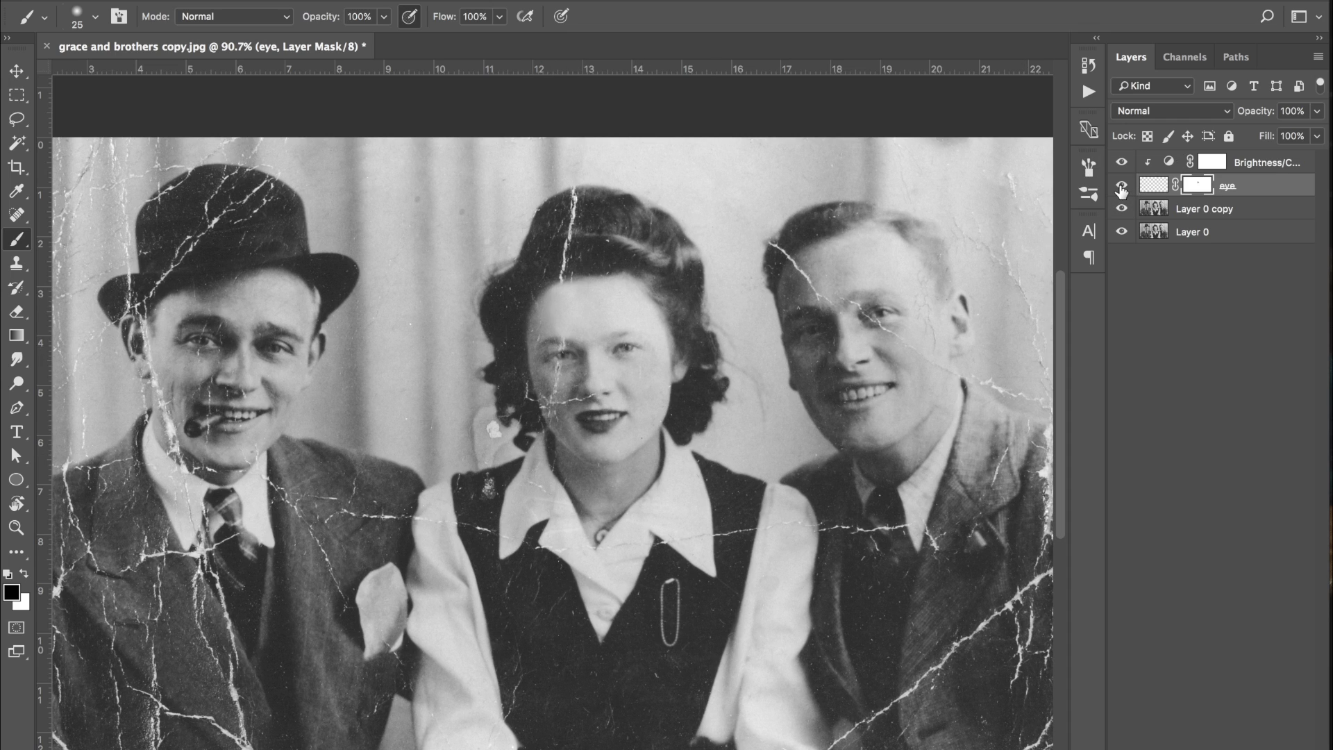
left_click(1122, 186)
left_click(1121, 186)
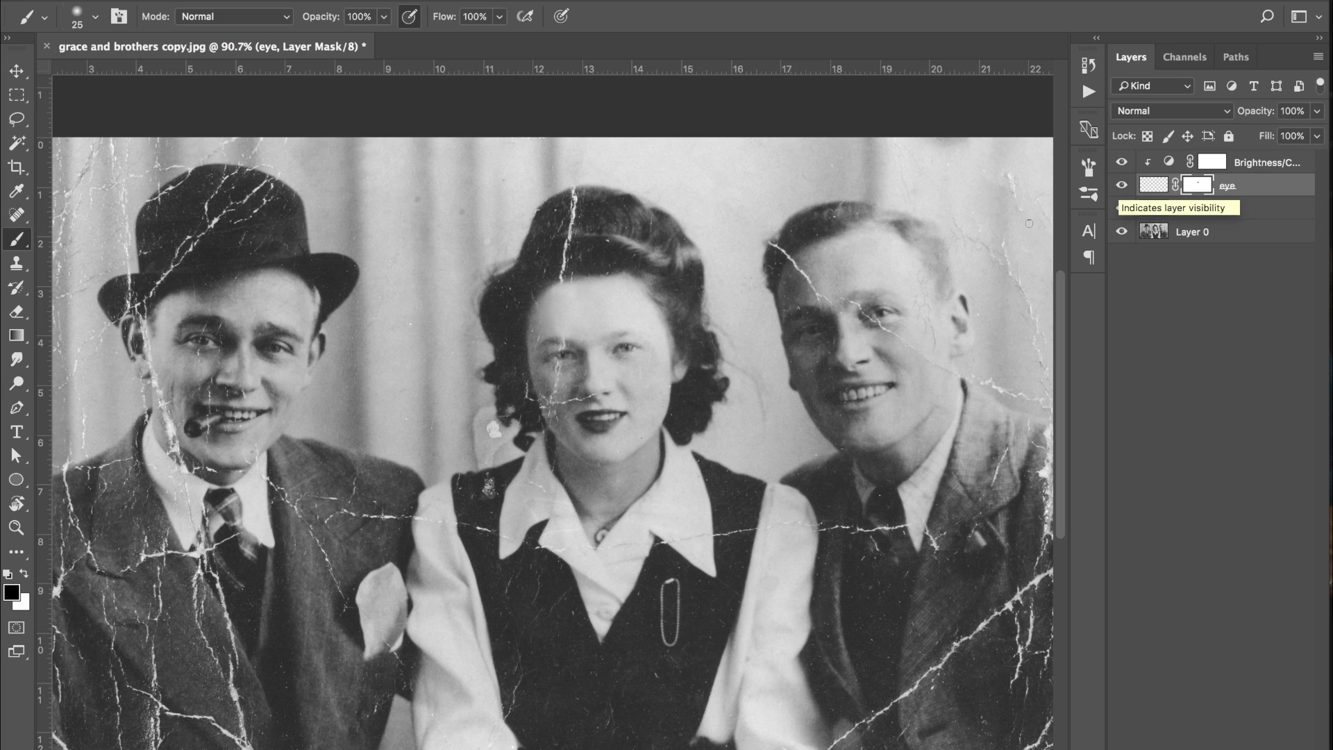
scroll(553, 318, "down", 1)
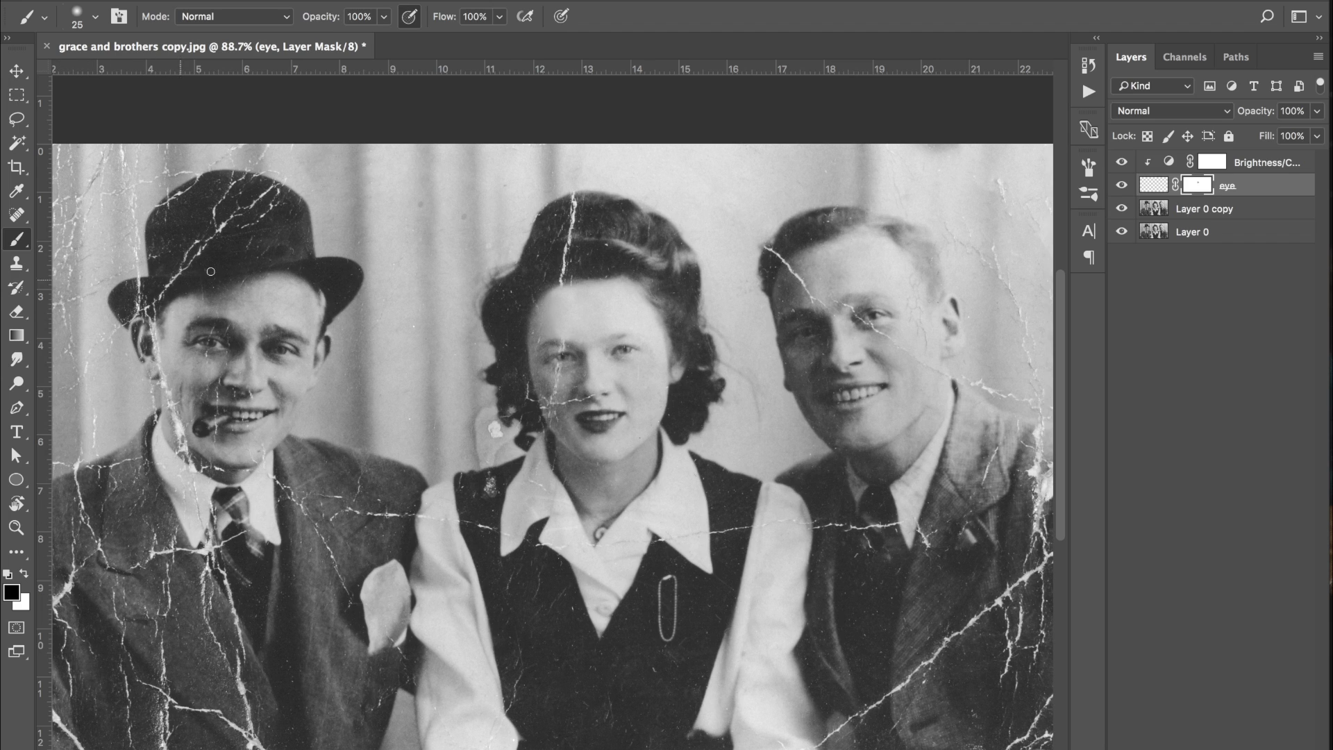
Lasso a crack on the man's hat and remove it with Content-Aware Fill on Layer 0 copy.
key("l")
mouse_move(276, 228)
left_mouse_down()
mouse_move(209, 245)
mouse_move(193, 229)
mouse_move(242, 177)
mouse_move(278, 186)
mouse_move(278, 233)
left_mouse_up()
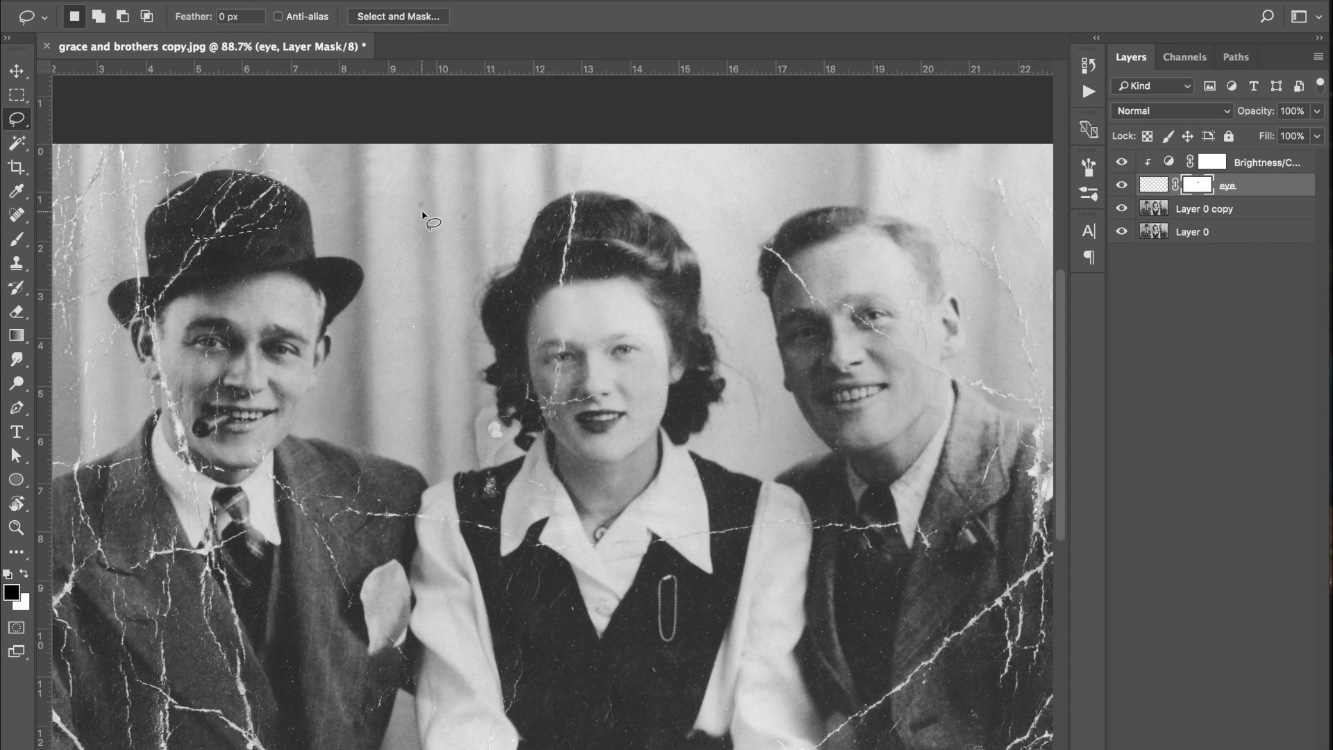
left_click(1154, 208)
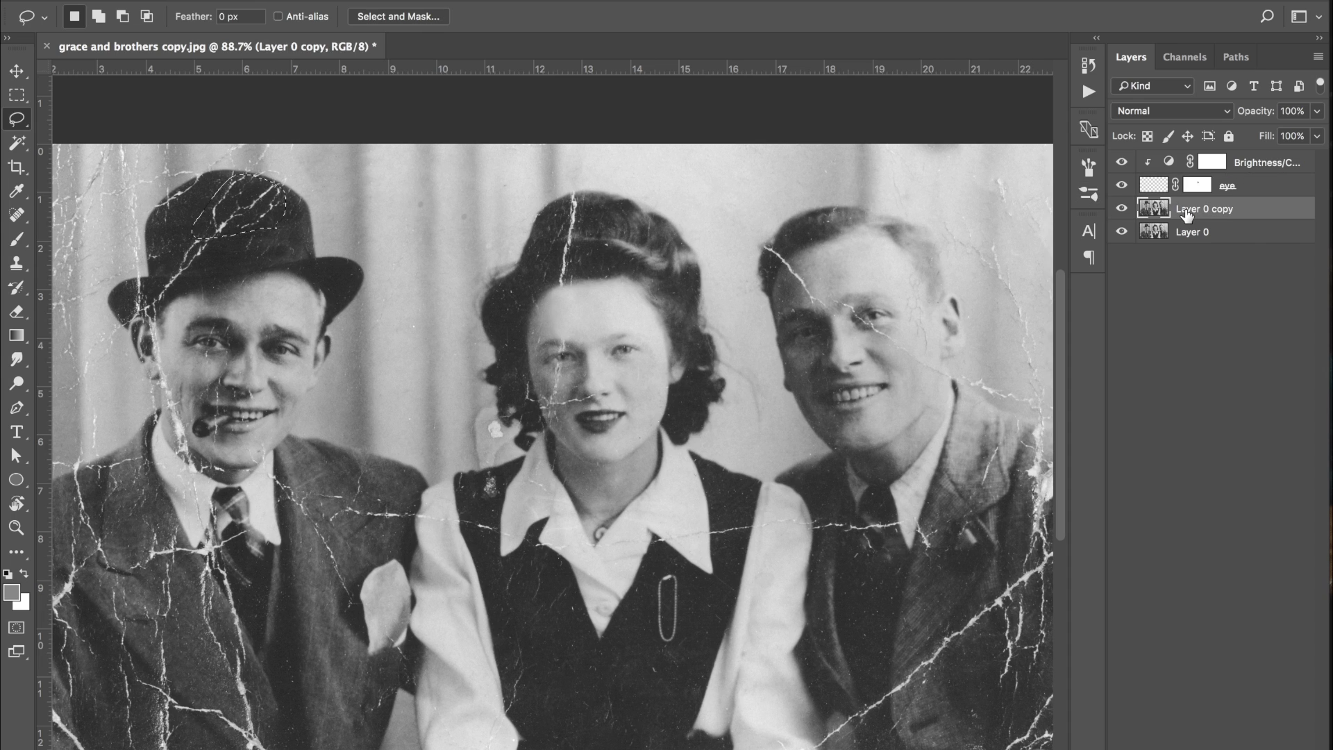
key("shift")
key("shift+BackSpace")
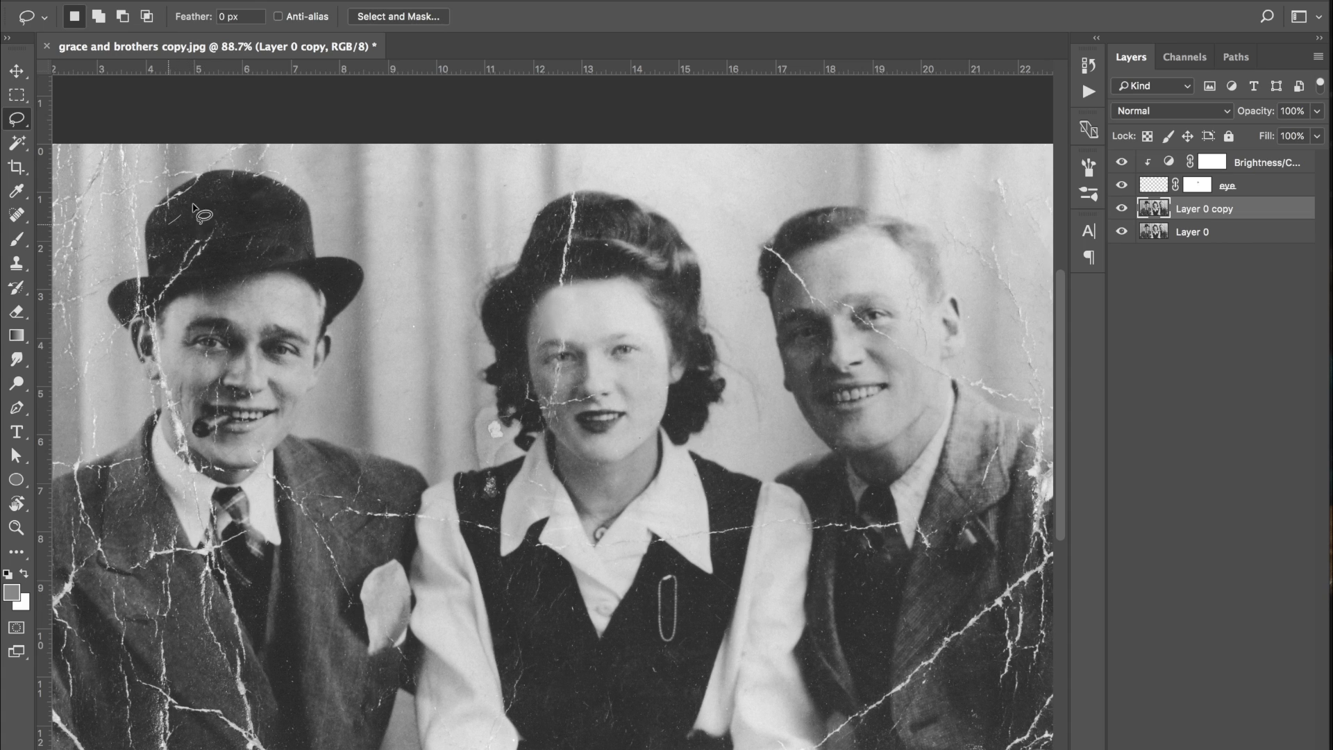
Lasso further cracks on the hat's crown and fill each with Content-Aware at 100% opacity.
mouse_move(194, 207)
left_mouse_down()
mouse_move(212, 186)
mouse_move(173, 199)
mouse_move(169, 227)
left_mouse_up()
key("shift+BackSpace")
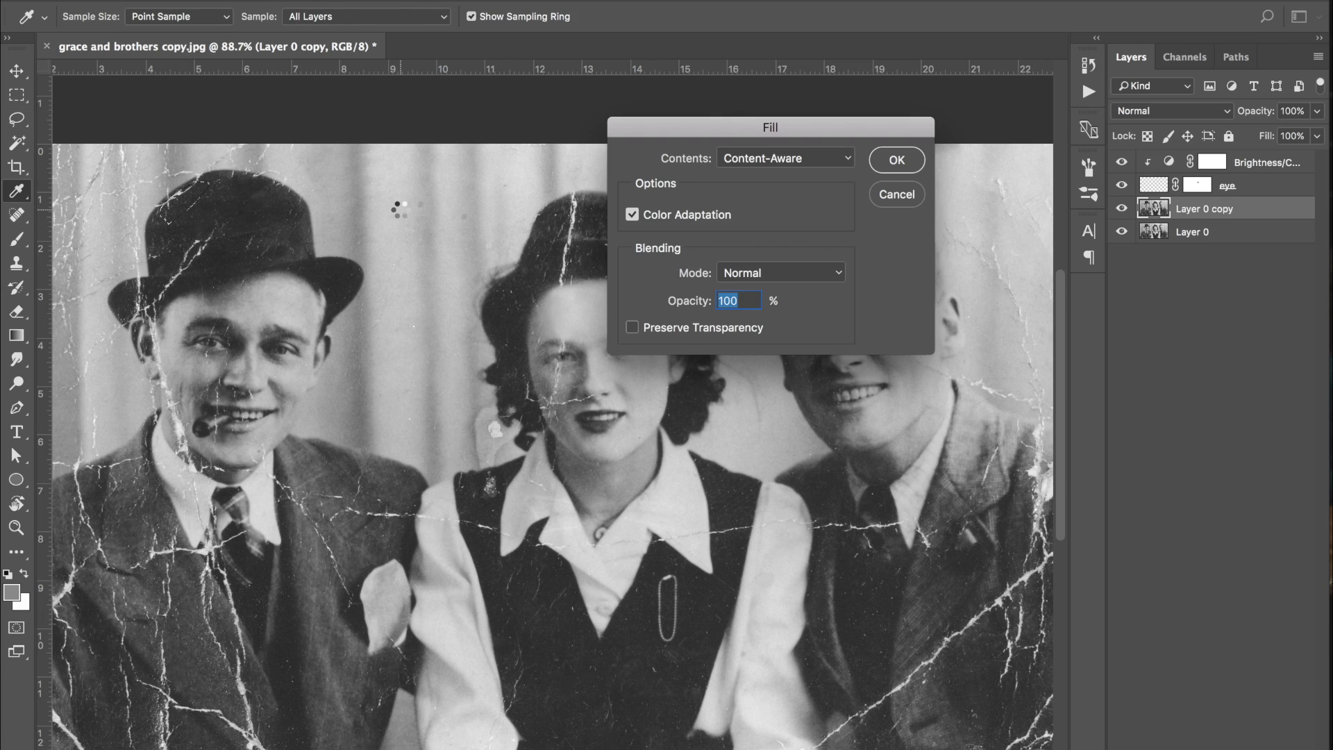
key("Return")
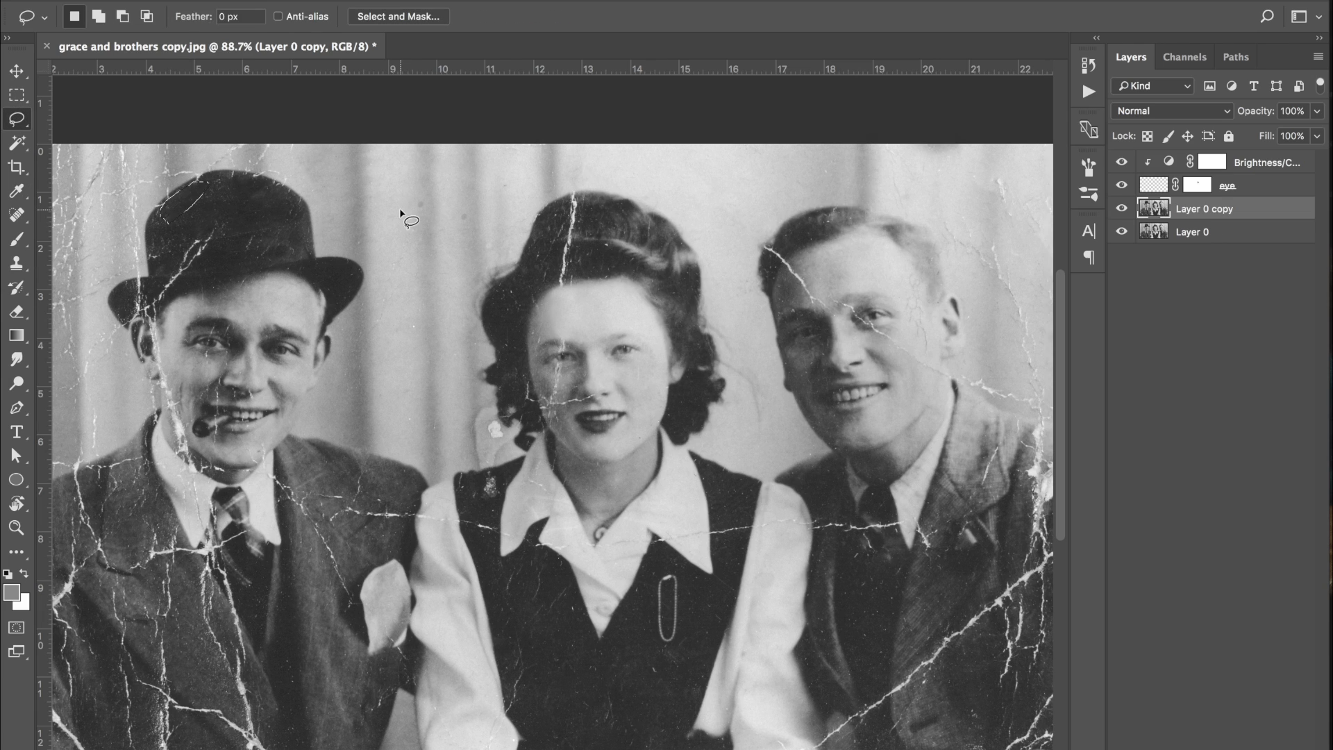
mouse_move(227, 240)
left_mouse_down()
mouse_move(177, 251)
mouse_move(192, 270)
mouse_move(225, 242)
left_mouse_up()
key("i")
key("shift+BackSpace")
Fill the crack on the hatless man's forehead with Content-Aware and clear the selection.
mouse_move(797, 258)
left_mouse_down()
mouse_move(784, 268)
mouse_move(825, 304)
mouse_move(791, 260)
left_mouse_up()
key("shift+BackSpace")
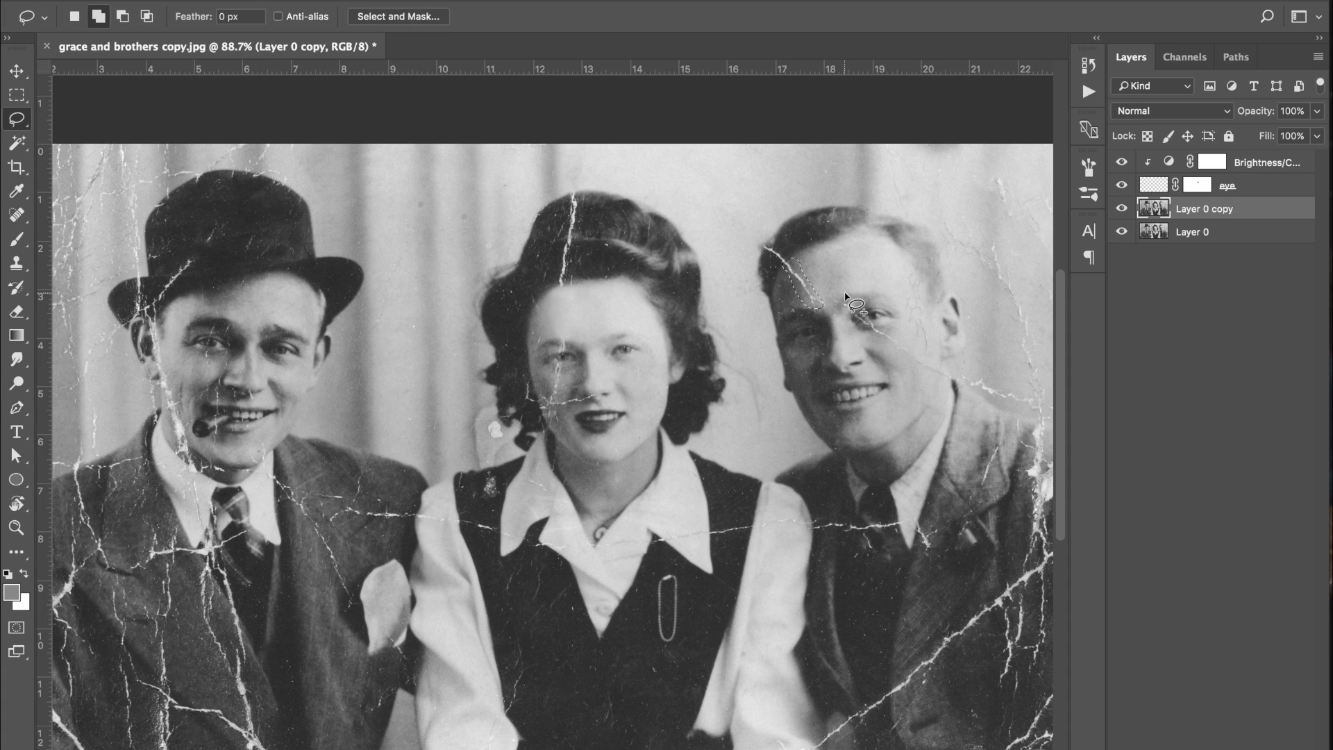
key("Return")
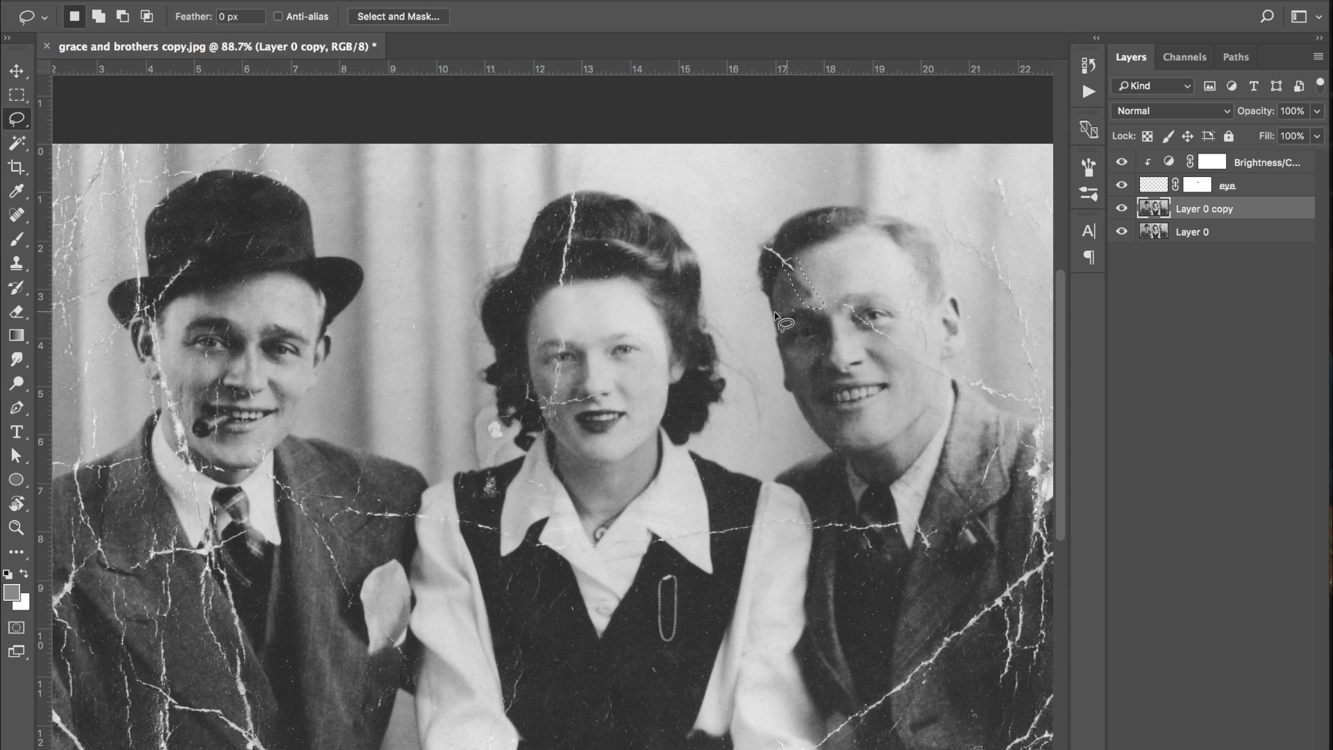
key("super+d")
Lasso the lower part of the crack at the woman's hairline and remove it with Content-Aware Fill.
mouse_move(554, 276)
left_mouse_down()
mouse_move(560, 248)
mouse_move(570, 243)
mouse_move(579, 279)
left_mouse_up()
key("shift+BackSpace")
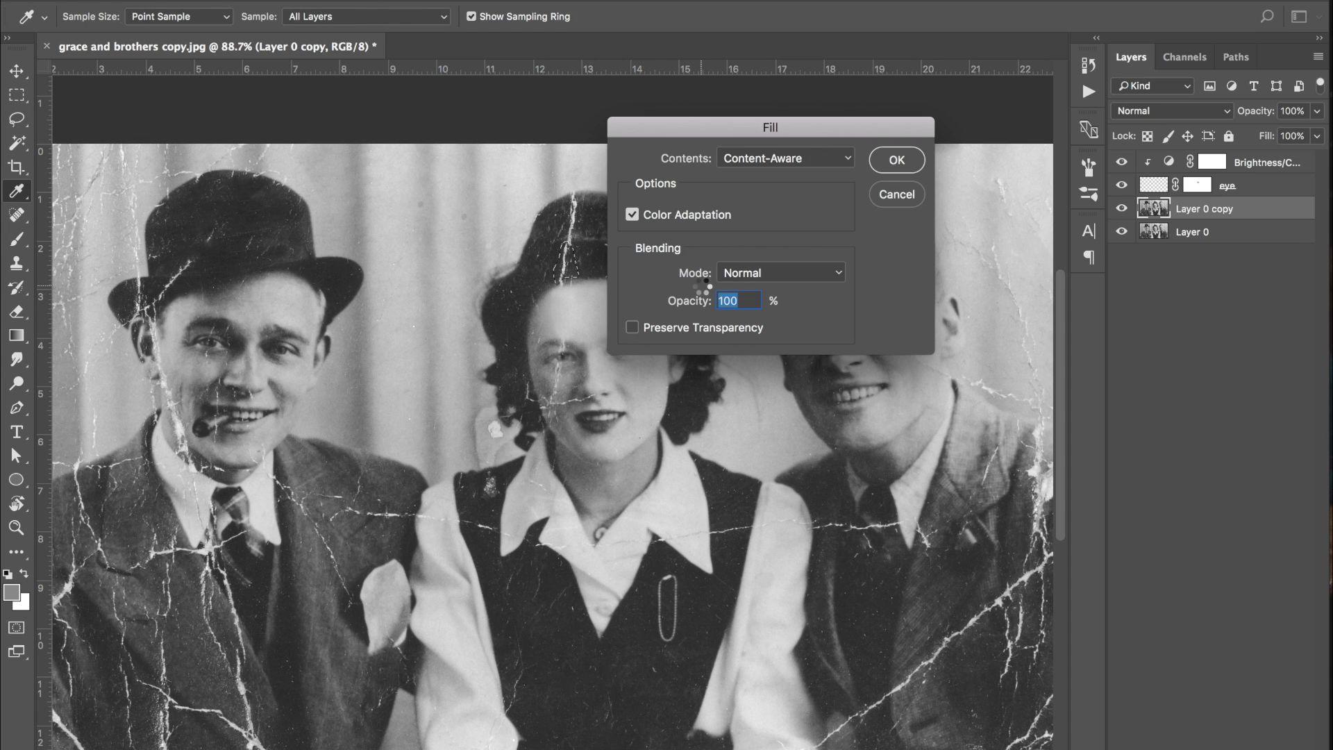
key("Return")
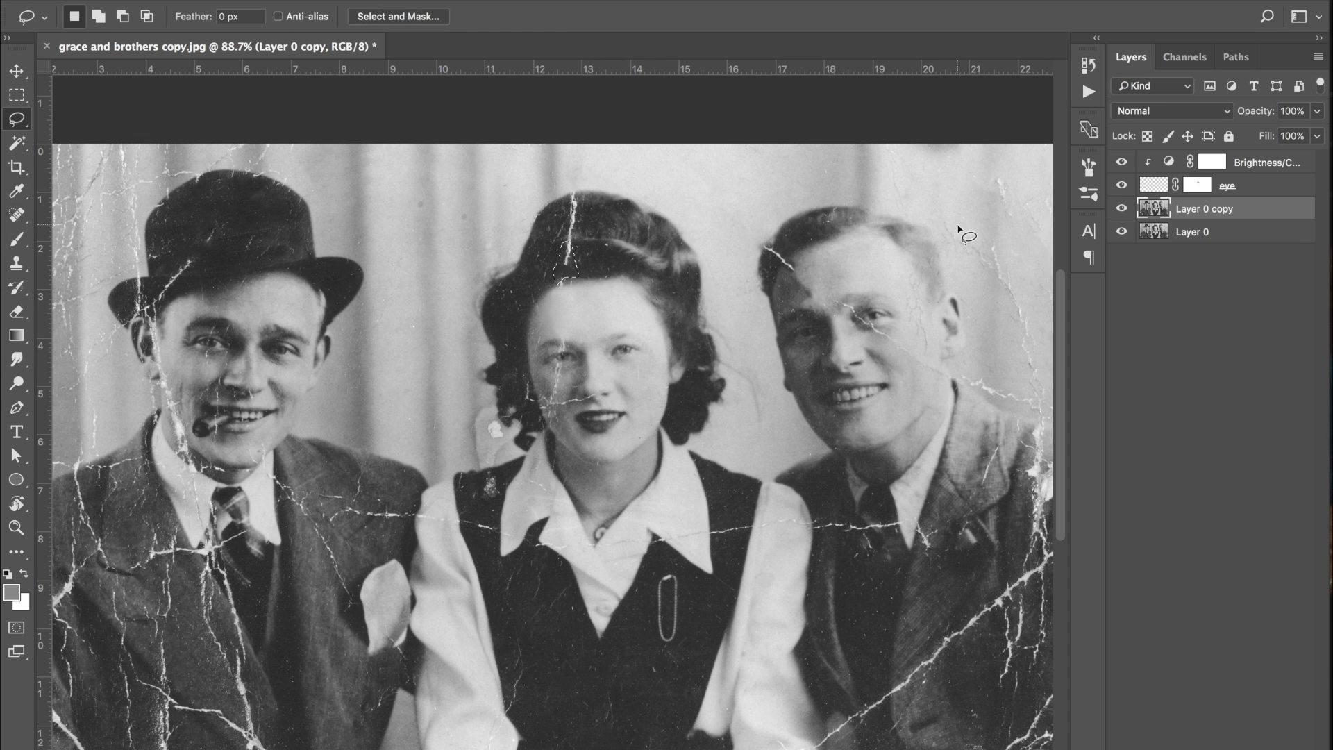
Remove the cracks in the backdrop behind the hatless man with Content-Aware Fill.
scroll(958, 230, "up", 5)
key("shift+BackSpace")
key("Return")
scroll(981, 689, "down", 2)
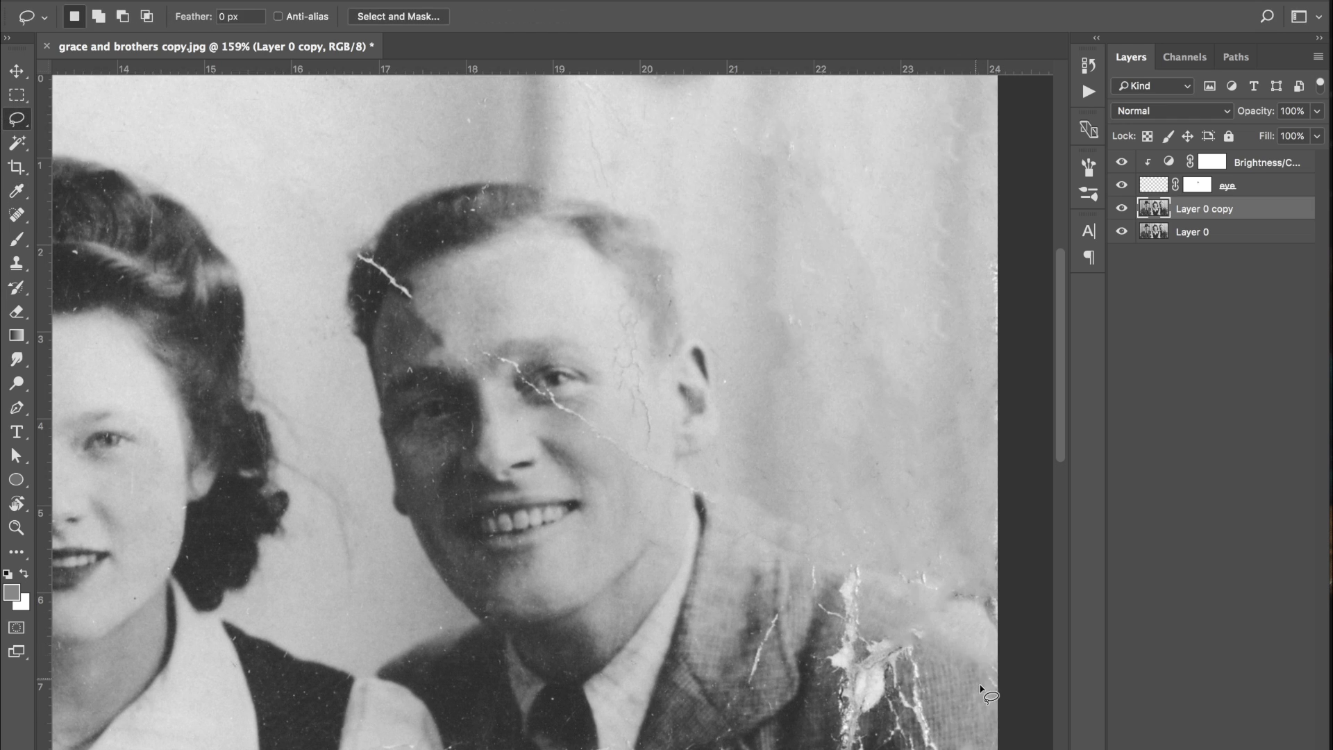
Lasso the white cracks on the hatless man's jacket and remove them with Content-Aware Fill.
scroll(980, 689, "down", 2)
scroll(902, 625, "down", 1)
left_click_drag(793, 658, 734, 694)
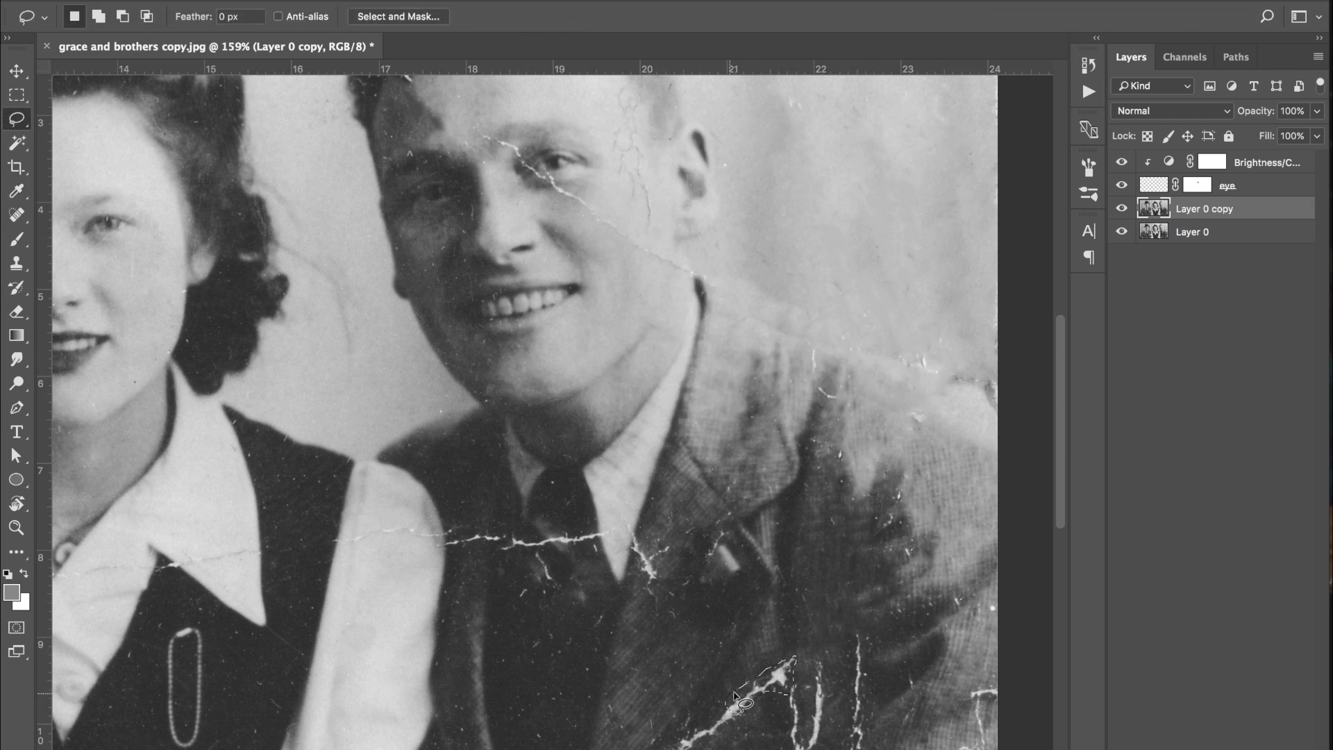
key("shift+BackSpace")
key("Return")
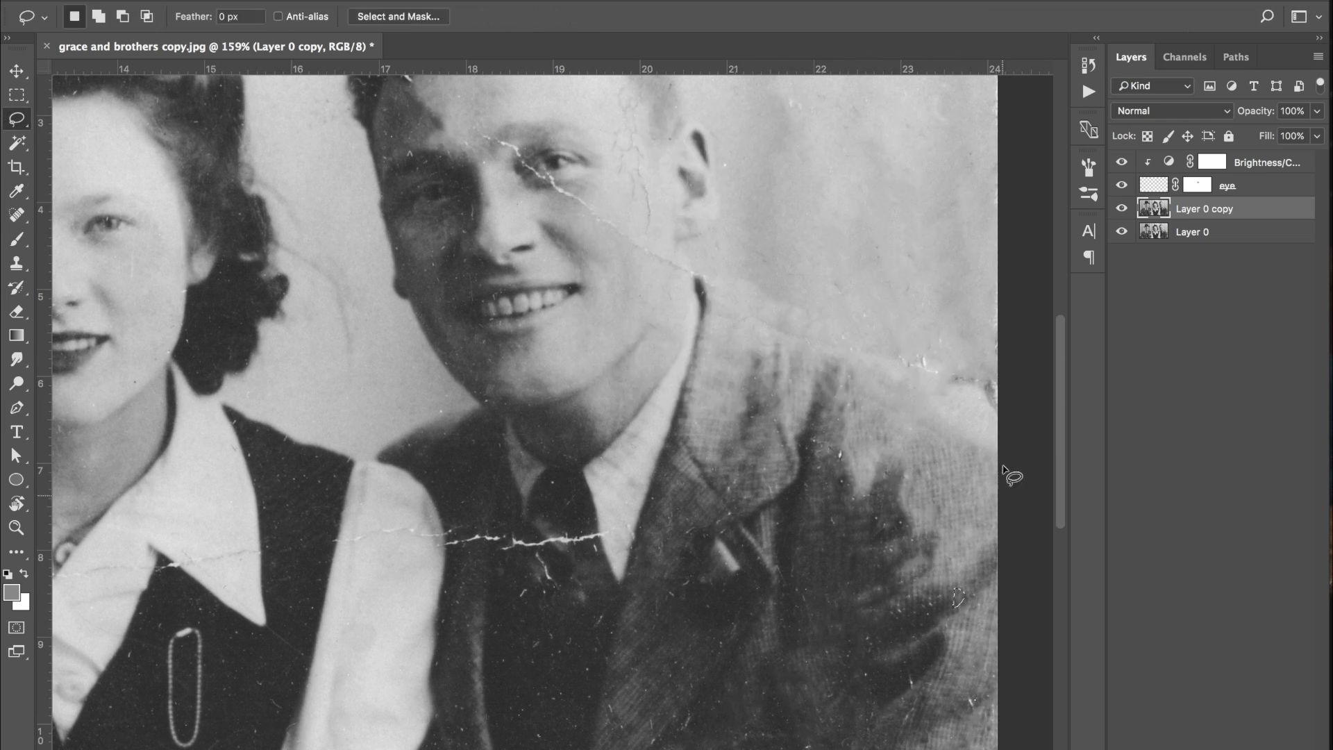
Remove the crack across the hatless man's cheek and the marks on the backdrop beside him with Content-Aware Fill.
scroll(1003, 470, "up", 1)
left_click_drag(544, 198, 530, 179)
key("shift+BackSpace")
key("Return")
scroll(714, 587, "up", 2)
mouse_move(835, 224)
left_mouse_down()
mouse_move(806, 199)
mouse_move(836, 224)
left_mouse_up()
key("shift+BackSpace")
key("Return")
Fill the crack in the hatless man's side hair and the scratch below his eye with Content-Aware.
scroll(806, 208, "up", 1)
left_click_drag(375, 182, 369, 220)
key("shift+BackSpace")
key("Return")
left_click_drag(553, 321, 557, 338)
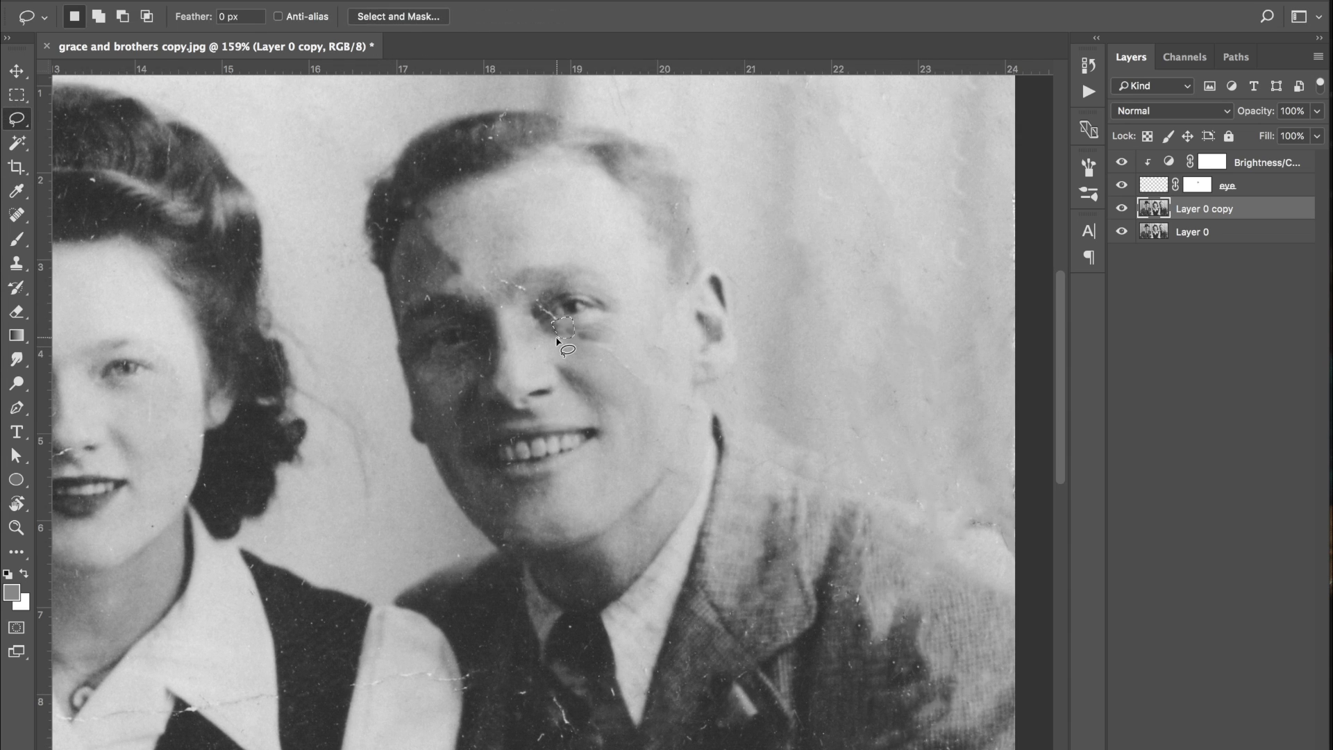
key("shift+BackSpace")
key("Return")
Lasso the blemish at the hatless man's nose and remove it with Content-Aware Fill.
scroll(551, 278, "up", 1)
left_click_drag(524, 355, 516, 363)
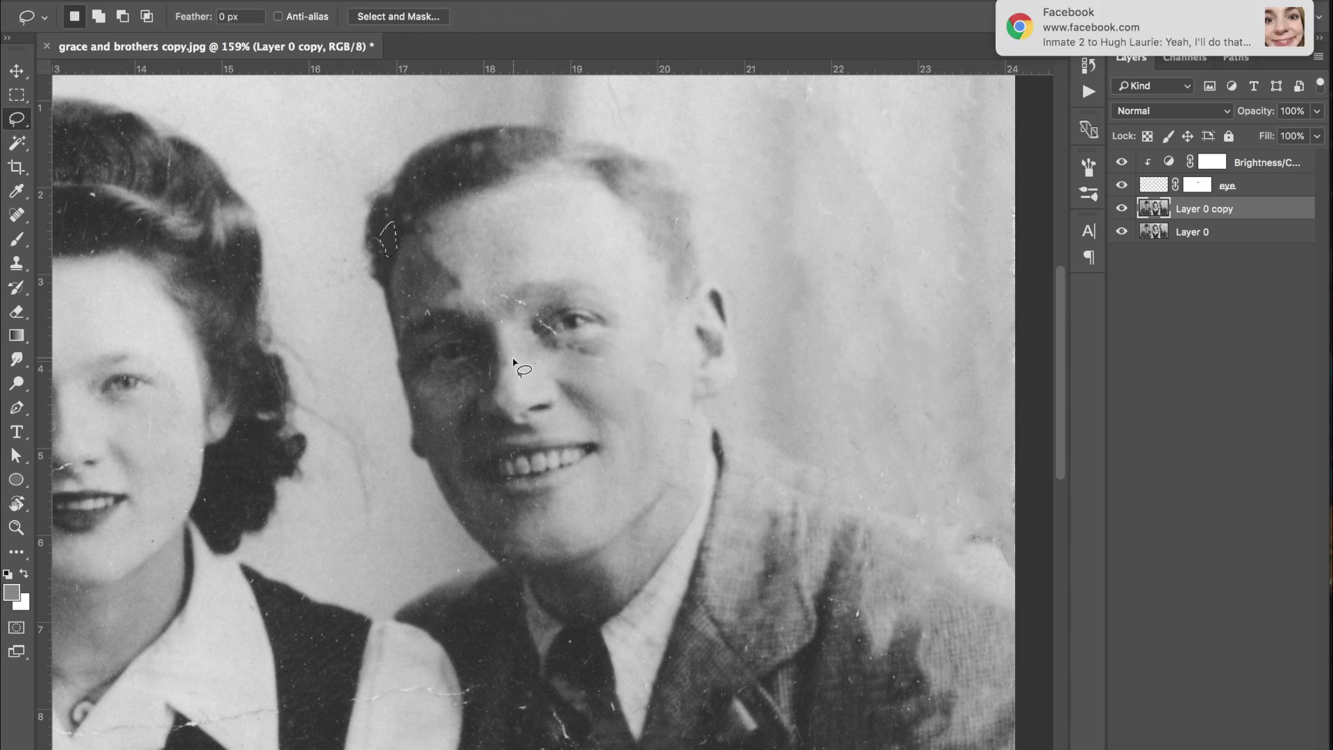
key("shift+BackSpace")
key("Return")
Remove cracks from the lower clothing of the woman and the hatless man with Content-Aware Fill.
left_click_drag(159, 730, 155, 713)
scroll(268, 610, "down", 10)
key("shift+BackSpace")
left_click_drag(972, 555, 941, 566)
key("Return")
key("shift+BackSpace")
key("Return")
Fill the damaged spots and cracks on the woman's vest, shoulder and collar with Content-Aware.
left_click_drag(846, 616, 827, 557)
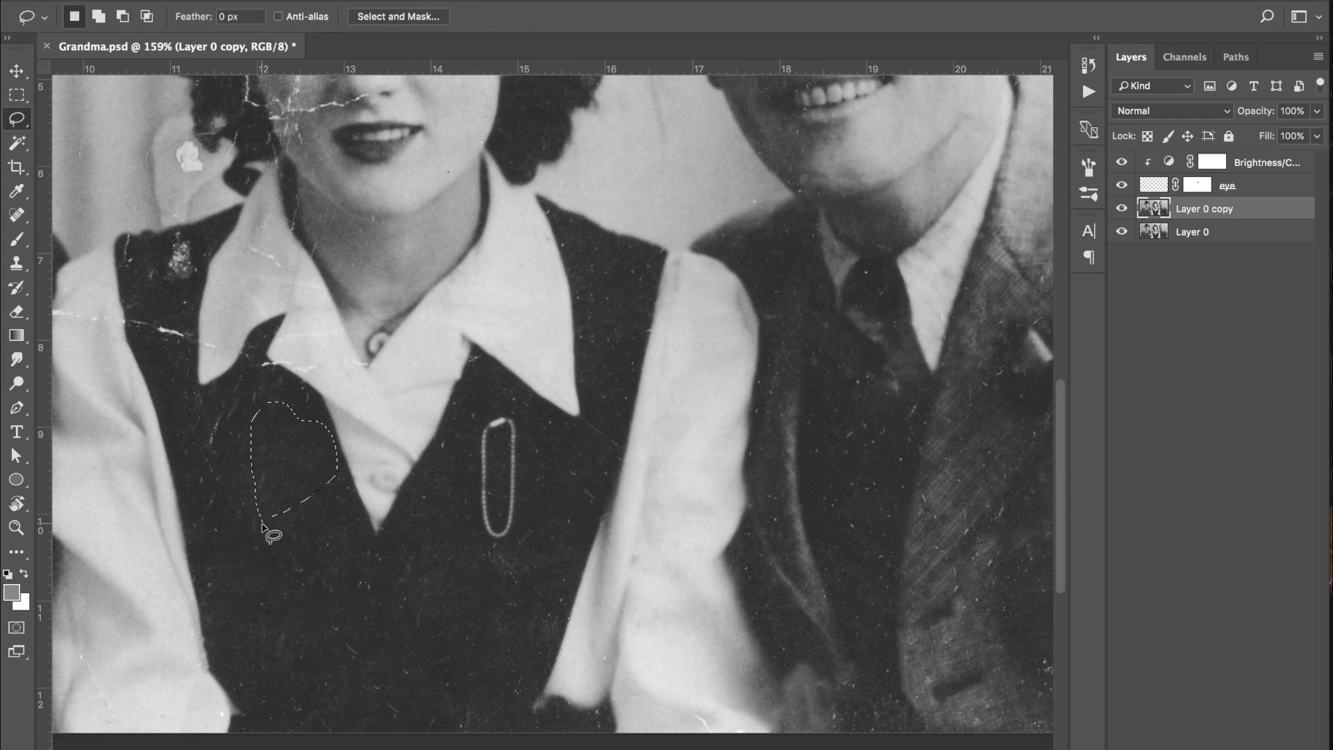
left_click_drag(215, 236, 118, 264)
key("shift+BackSpace")
key("Return")
left_click_drag(306, 202, 296, 250)
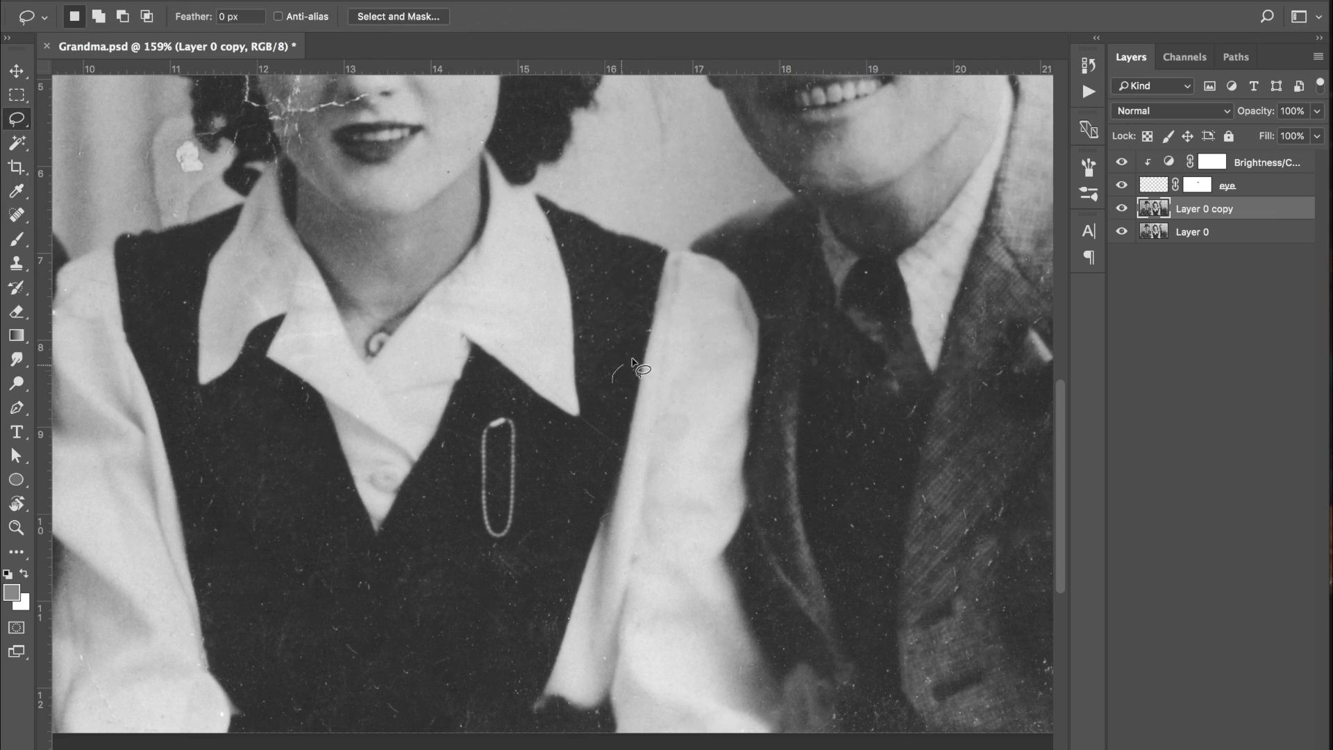
Lasso the cracks on the woman's cheek and remove them with Content-Aware Fill.
scroll(777, 353, "up", 10)
left_click_drag(299, 396, 302, 378)
key("shift+BackSpace")
key("Return")
mouse_move(279, 432)
left_mouse_down()
mouse_move(286, 443)
mouse_move(276, 436)
left_mouse_up()
key("shift+BackSpace")
key("Return")
Remove the crack through the woman's hair and the marks in the hatless man's hair near his temple with Content-Aware Fill.
left_click_drag(330, 80, 316, 191)
key("shift+BackSpace")
key("Return")
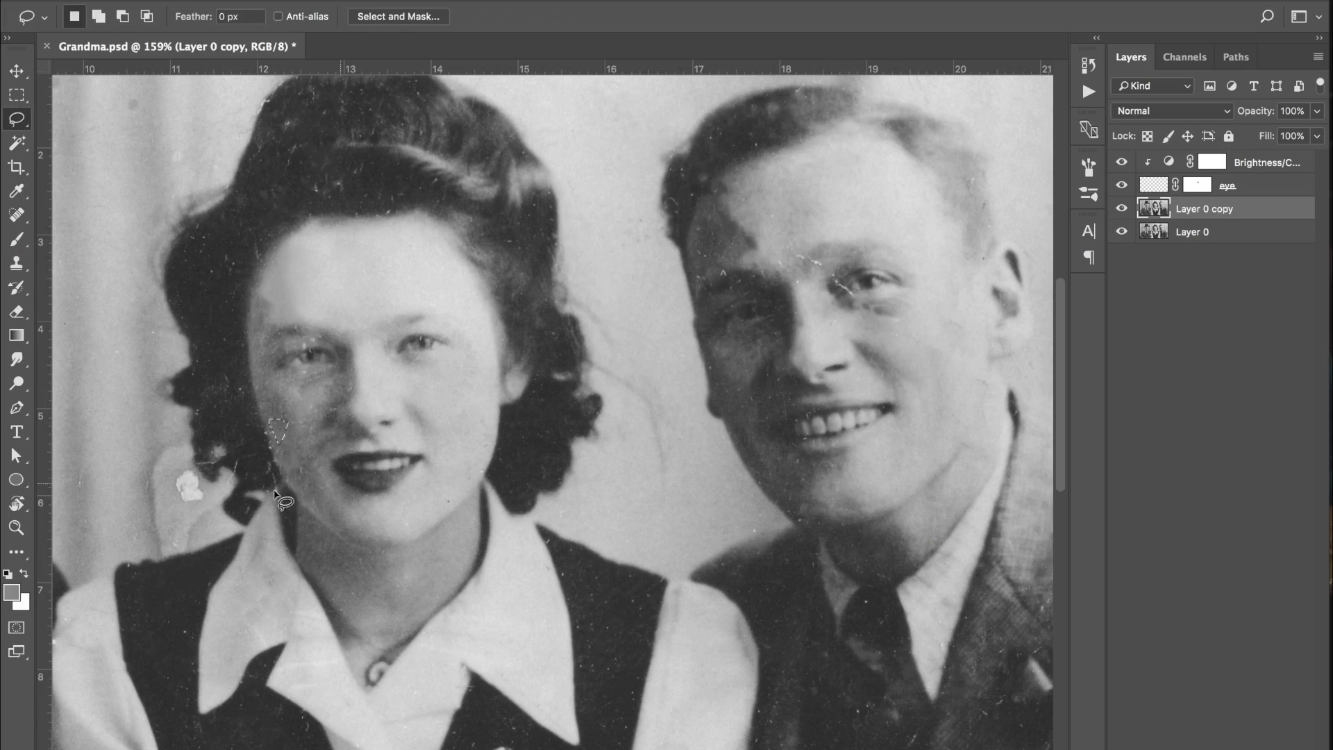
left_click_drag(965, 170, 971, 187)
key("shift+BackSpace")
key("Return")
scroll(321, 192, "up", 2)
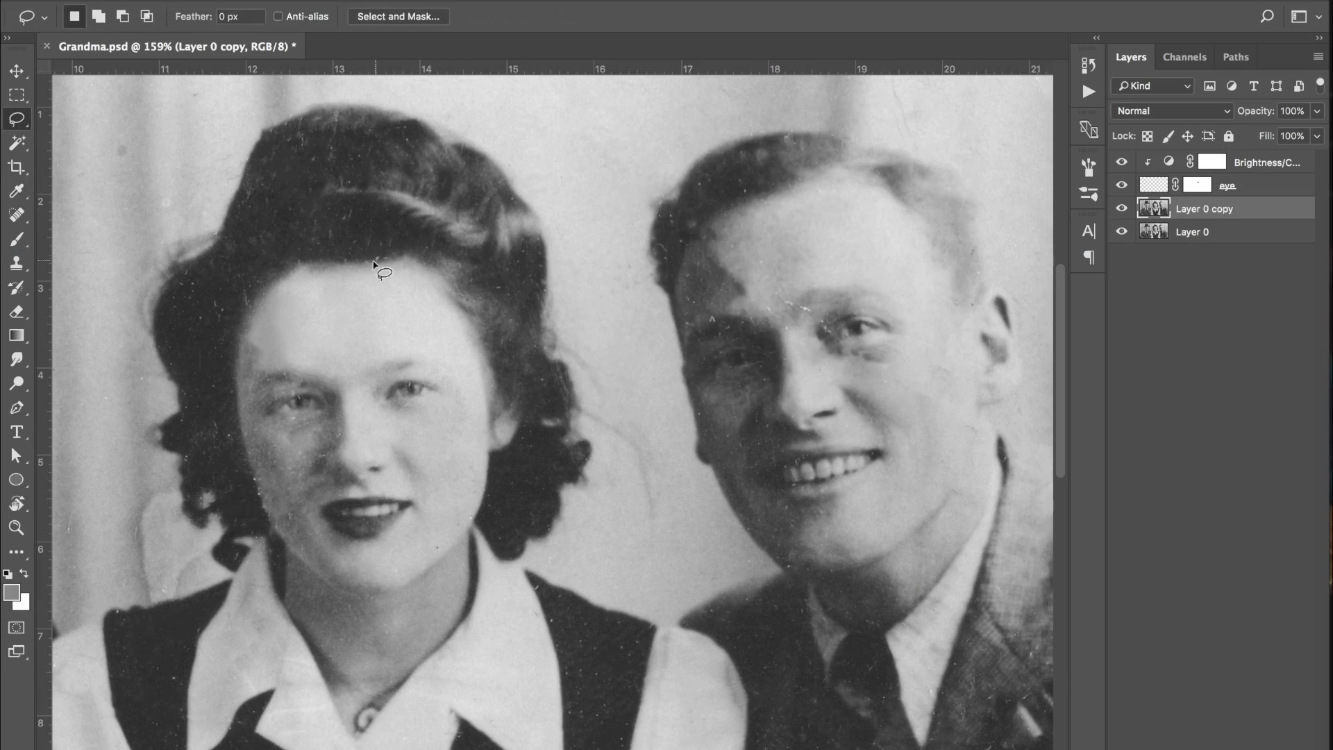
Lasso the remaining small marks on the woman's hair and face and remove them with Content-Aware Fill.
left_click_drag(340, 205, 339, 211)
key("shift+BackSpace")
key("Return")
left_click_drag(334, 431, 331, 437)
key("shift+BackSpace")
key("Return")
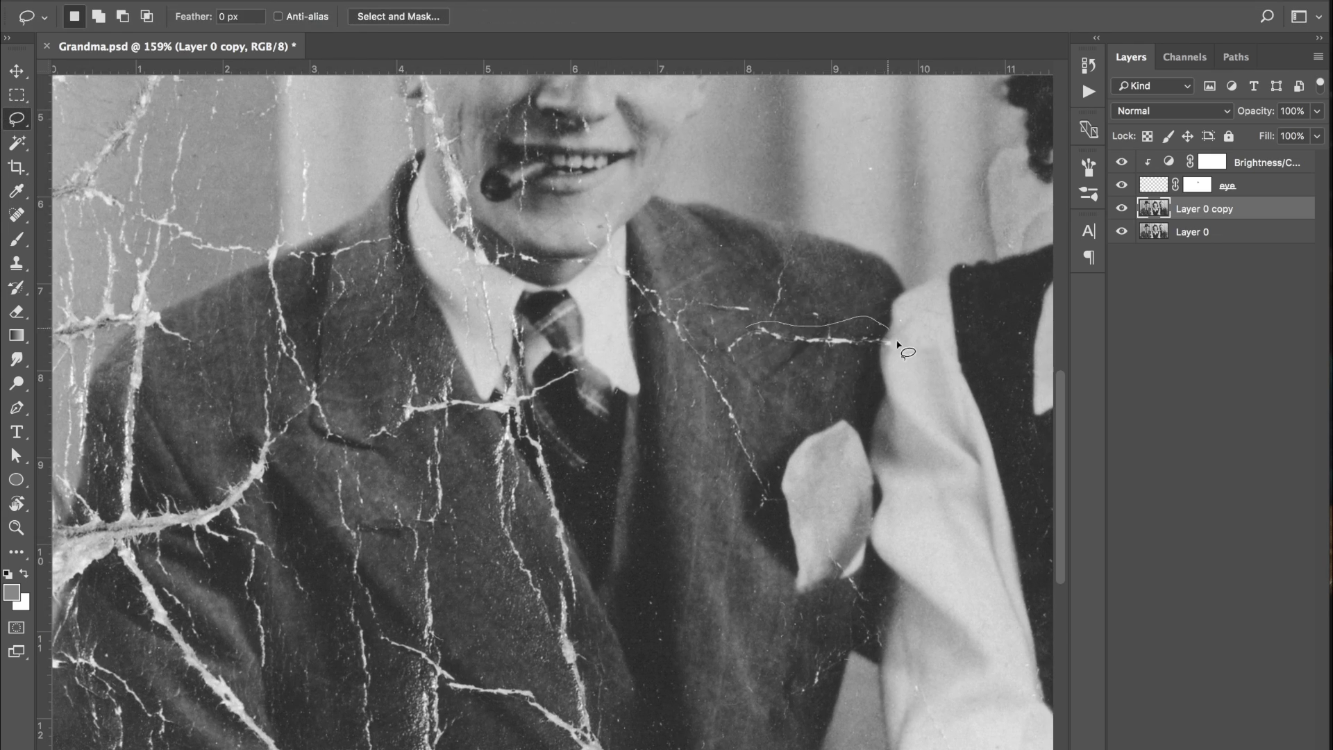
Remove the cracks across the front of the hatted man's jacket and below his tie with Content-Aware Fill.
left_click_drag(549, 564, 589, 620)
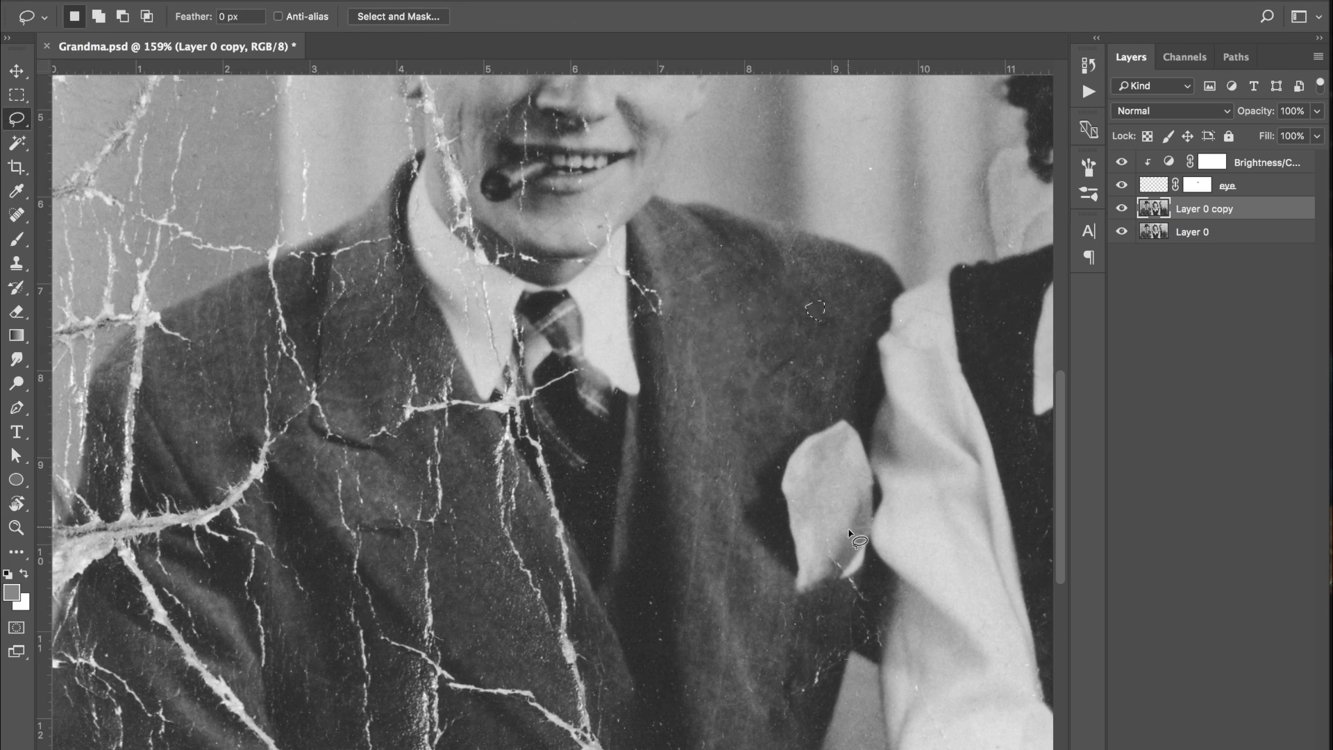
key("shift+BackSpace")
key("Return")
key("shift+BackSpace")
key("Return")
left_click_drag(435, 667, 457, 696)
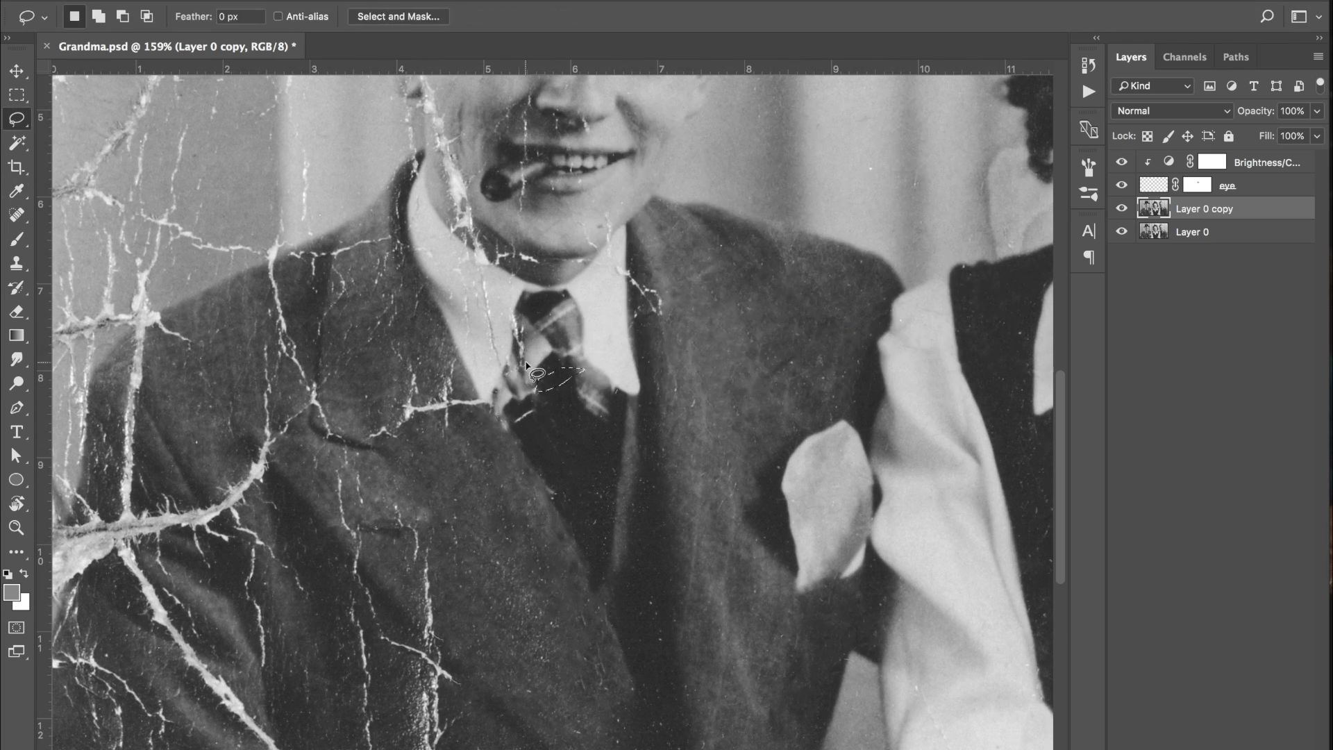
key("shift+BackSpace")
key("Return")
Fill the cracks on the hatted man's lapel with Content-Aware and clone out the marks at his shoulder and collar edges.
left_click_drag(380, 375, 375, 380)
key("shift+BackSpace")
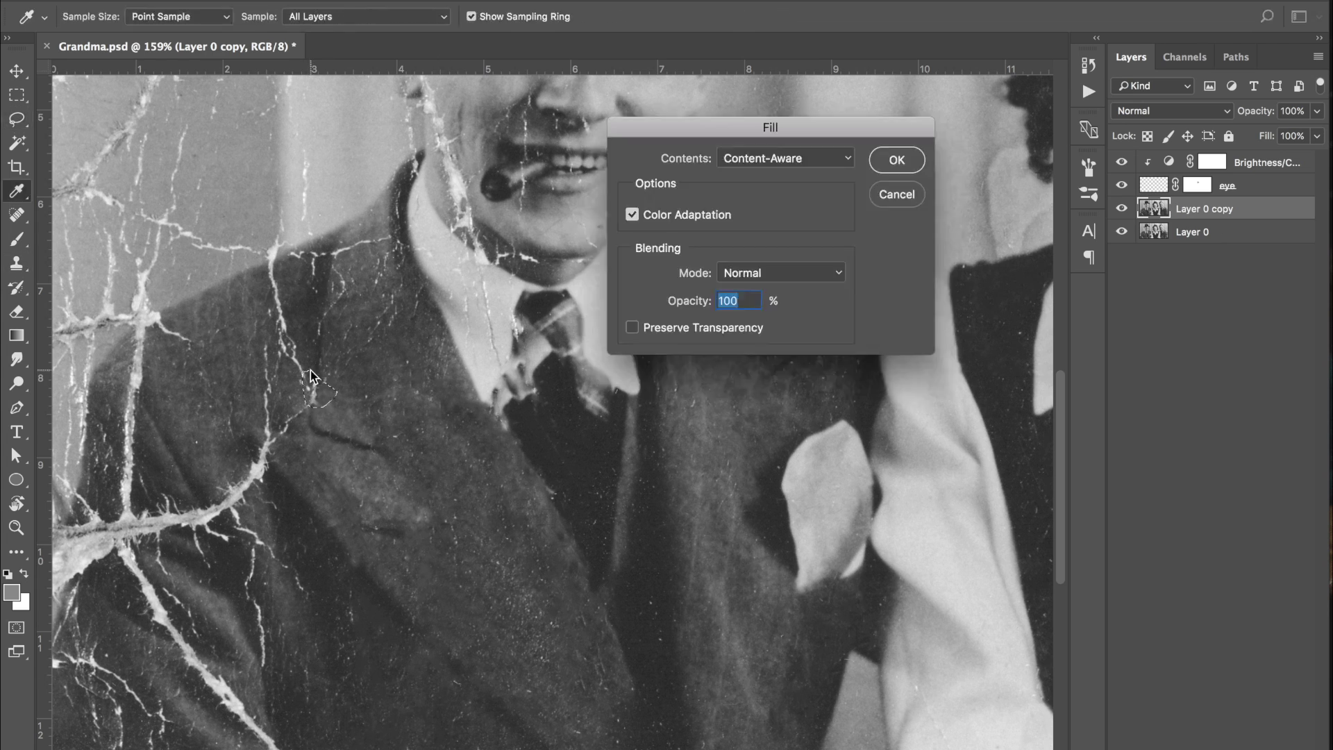
key("Return")
key("s")
left_click_drag(272, 272, 306, 259)
left_click_drag(646, 288, 658, 321)
Remove the cracks on the hatted man's chin, neck and cheek with Content-Aware Fill.
key("l")
left_click_drag(487, 229, 503, 278)
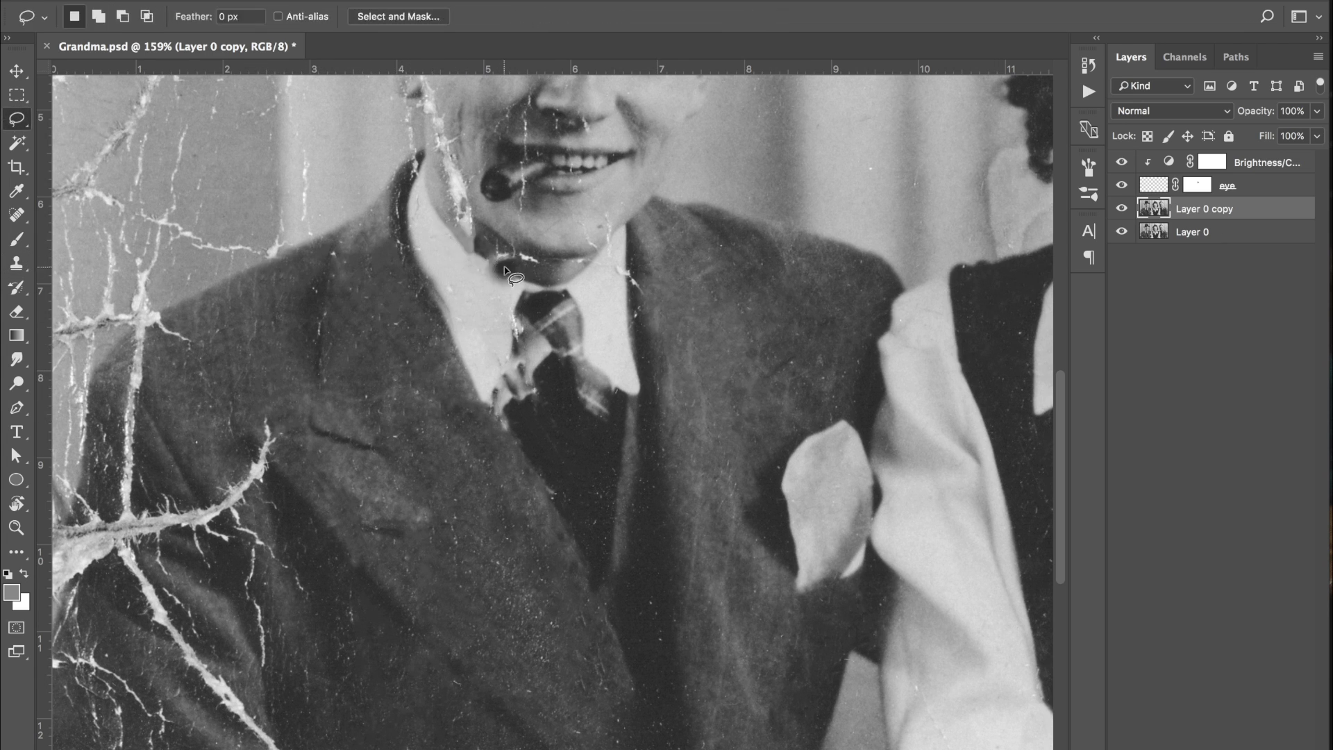
key("shift+BackSpace")
key("Return")
scroll(500, 313, "up", 4)
mouse_move(529, 402)
left_mouse_down()
mouse_move(497, 380)
mouse_move(529, 402)
left_mouse_up()
key("shift+BackSpace")
key("Return")
left_click_drag(424, 198, 454, 302)
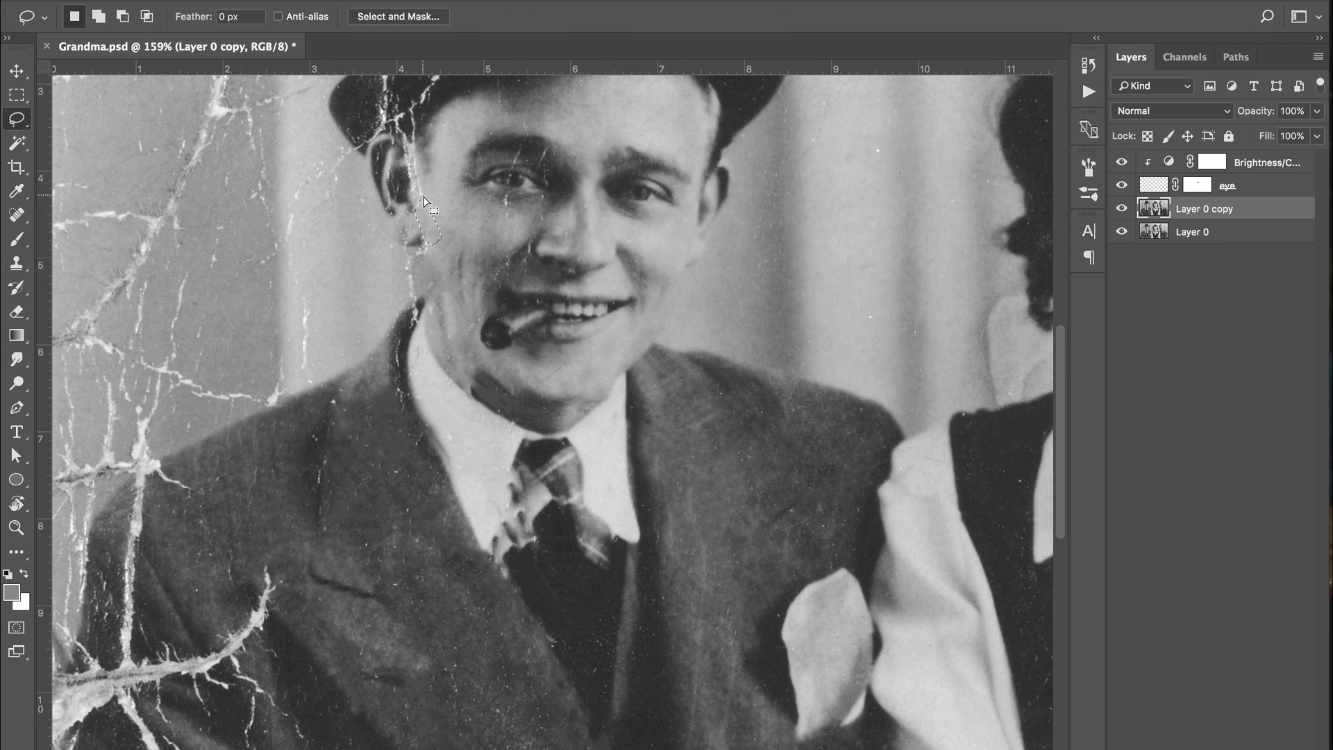
key("shift+BackSpace")
key("Return")
Lasso the large cracks on the hatted man's jacket sleeve and remove them with Content-Aware Fill.
left_click_drag(154, 646, 175, 685)
scroll(232, 694, "down", 5)
key("shift+BackSpace")
key("Return")
mouse_move(267, 736)
left_mouse_down()
mouse_move(173, 625)
mouse_move(260, 667)
left_mouse_up()
scroll(169, 652, "left", 3)
key("shift+BackSpace")
key("Return")
Remove the cracks on the hatted man's outer shoulder and the adjoining backdrop with Content-Aware Fill.
left_click_drag(168, 517, 138, 497)
key("shift+BackSpace")
key("Return")
left_click_drag(202, 313, 191, 472)
key("shift+BackSpace")
key("Return")
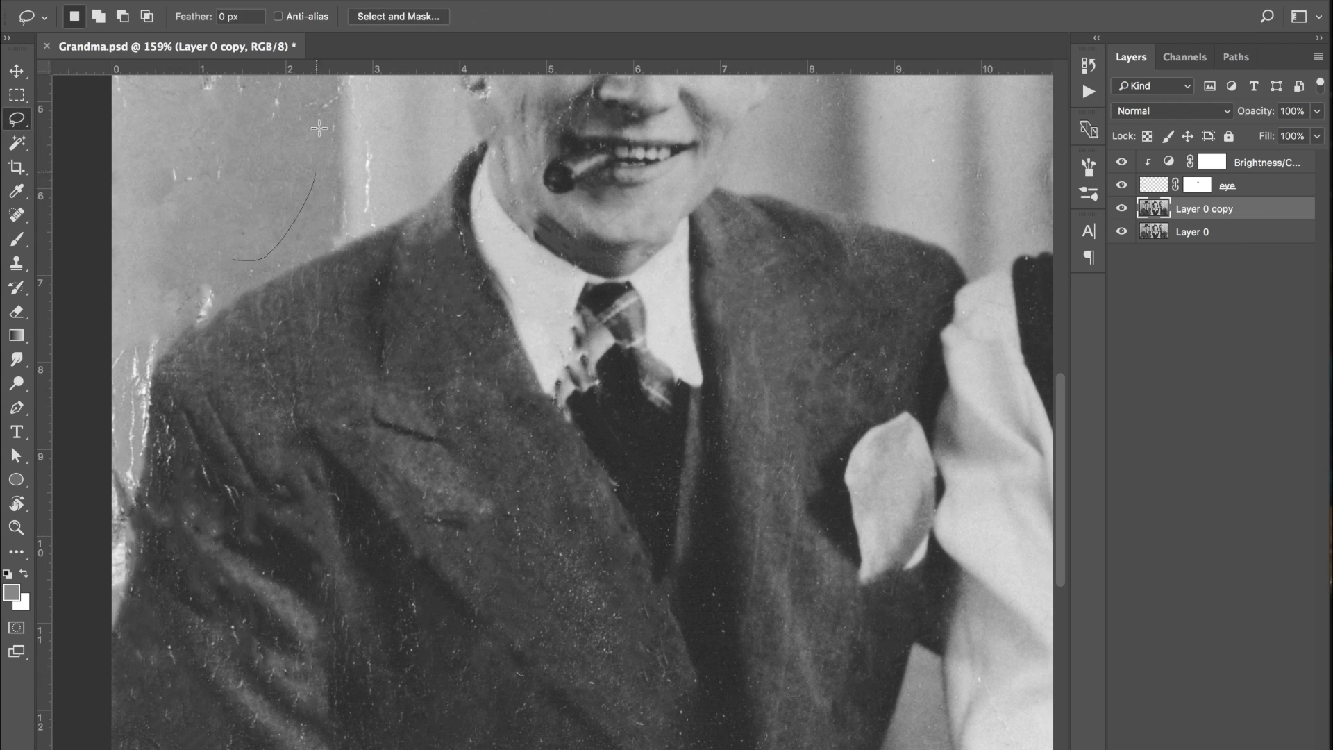
Clone out the white damage along the hatted man's outer arm and the curtain edge above his shoulder.
scroll(208, 278, "up", 2)
key("s")
left_click_drag(155, 400, 126, 612)
left_click_drag(368, 182, 368, 270)
scroll(399, 203, "up", 5)
Remove the cracks in the backdrop beside the hat and on the hat brim with Content-Aware Fill.
key("l")
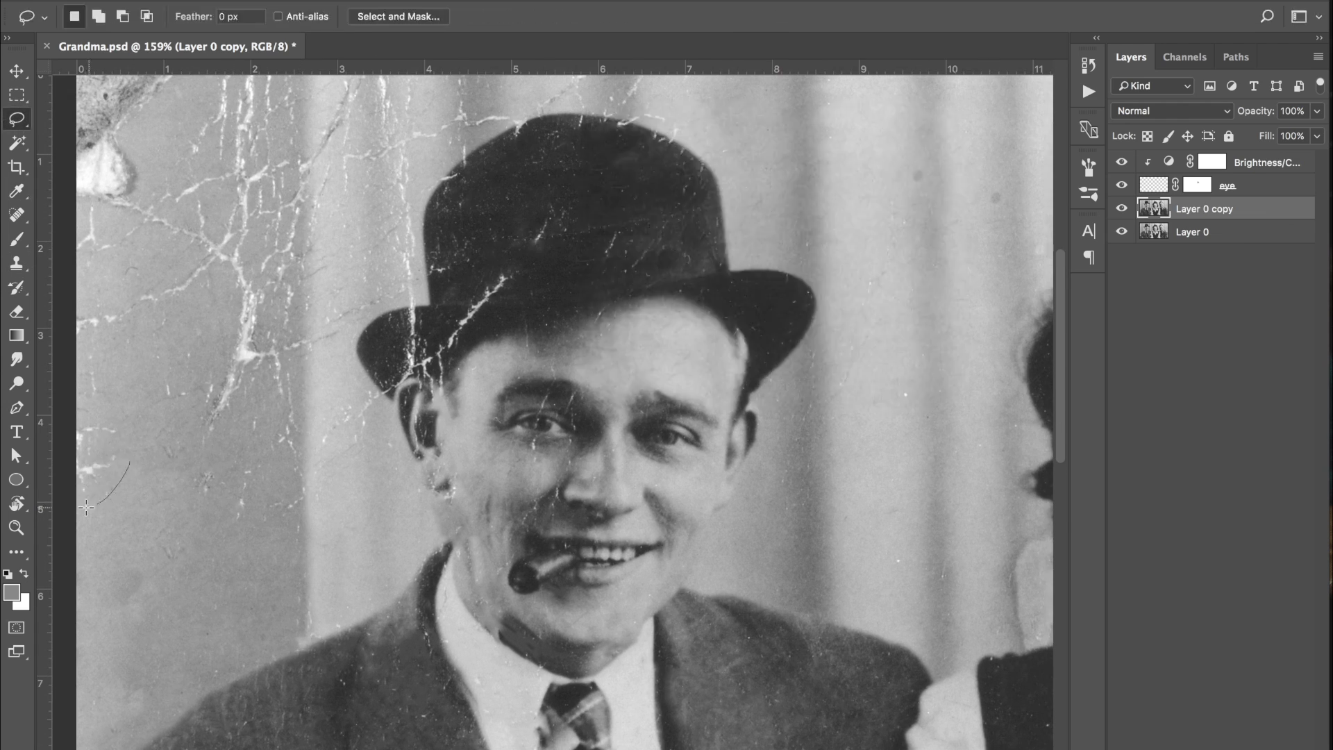
left_click_drag(292, 309, 215, 413)
key("shift+BackSpace")
key("Return")
mouse_move(450, 320)
left_mouse_down()
mouse_move(506, 297)
mouse_move(451, 344)
left_mouse_up()
key("shift+BackSpace")
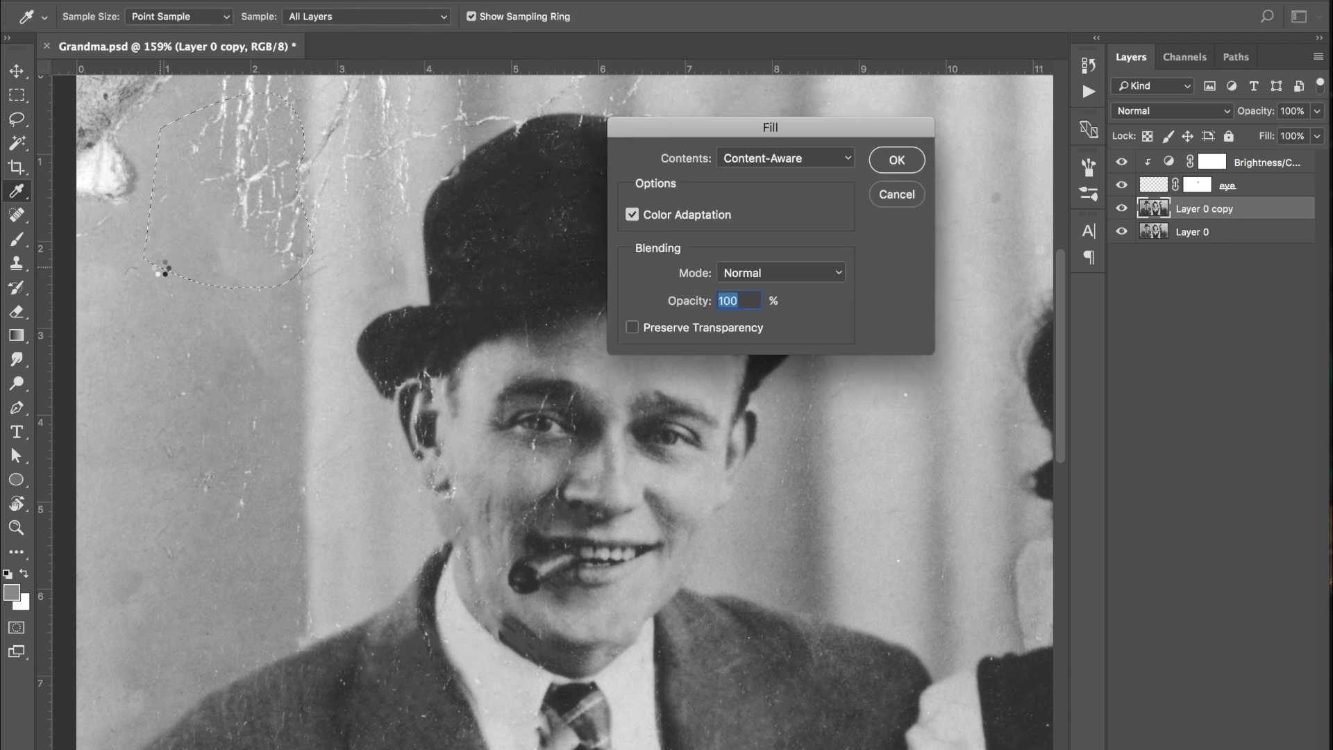
key("Return")
Fill the cracks in the upper backdrop and along the top edge of the hat with Content-Aware.
scroll(417, 209, "up", 2)
mouse_move(341, 271)
left_mouse_down()
mouse_move(386, 123)
mouse_move(339, 270)
left_mouse_up()
key("shift+BackSpace")
key("Return")
left_click_drag(445, 220, 514, 132)
key("shift+BackSpace")
key("Return")
left_click_drag(604, 174, 643, 132)
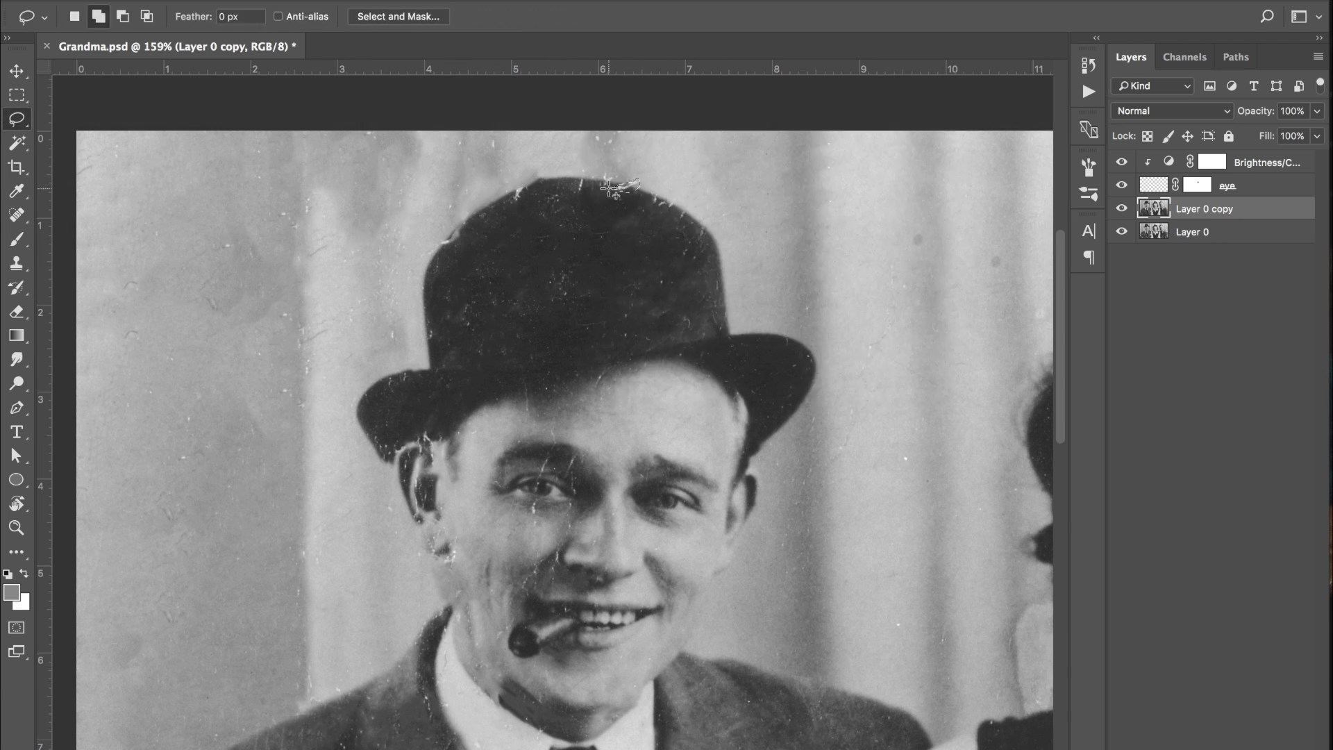
key("shift+BackSpace")
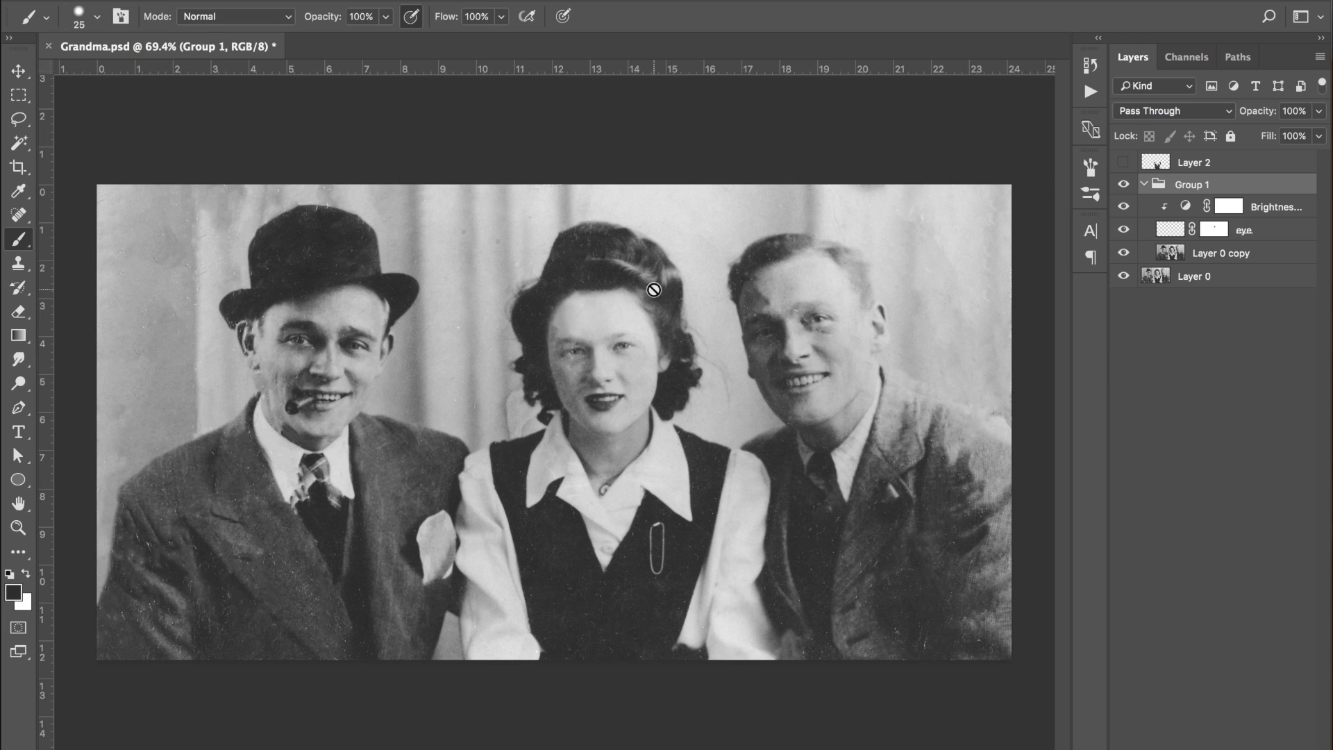
Collapse Group 1 and toggle its visibility repeatedly to compare the restored photo with the damaged original.
left_click(1144, 185)
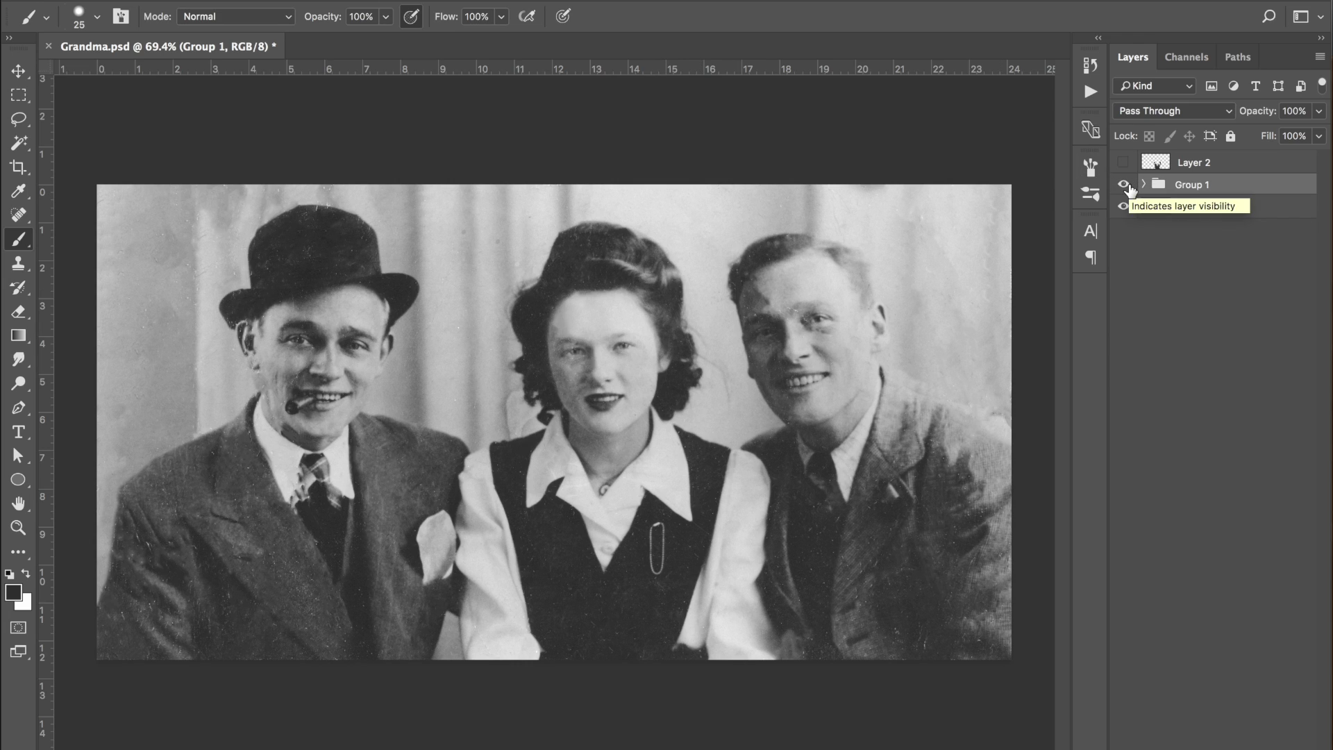
left_click(1124, 186)
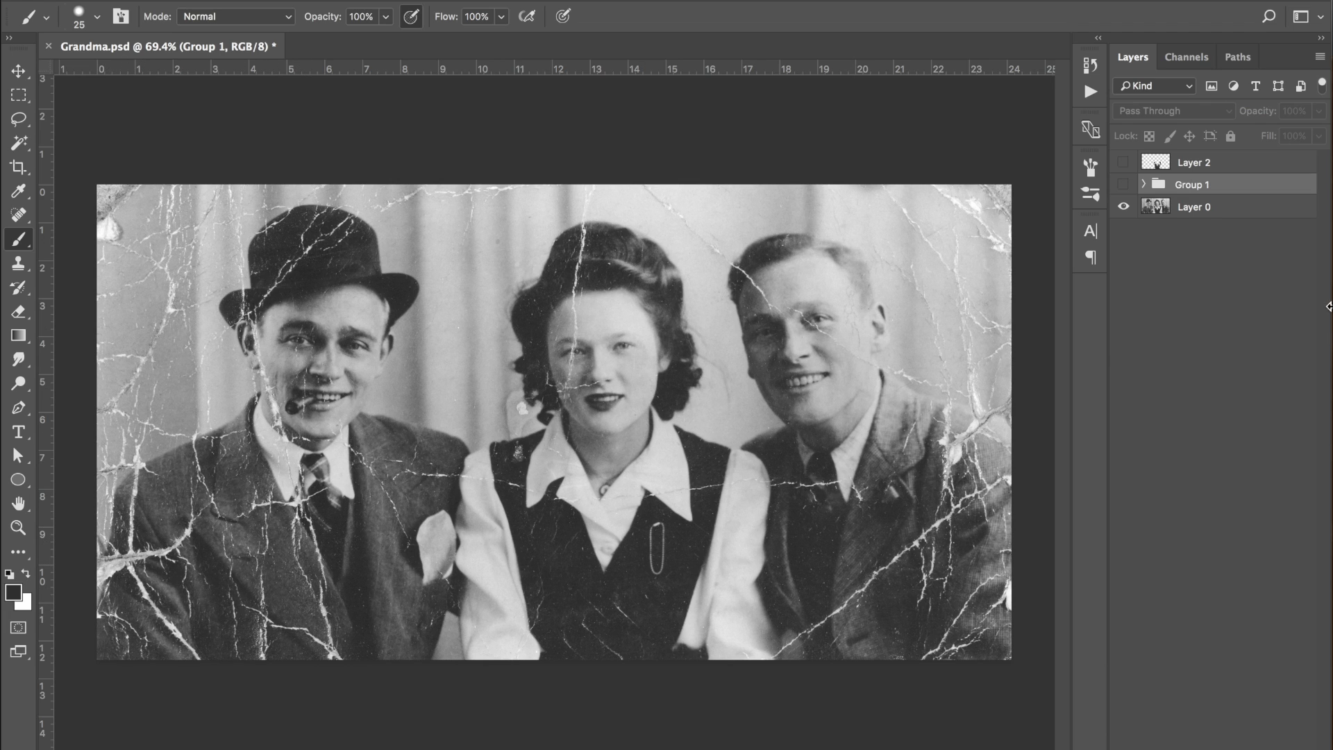
left_click(1125, 186)
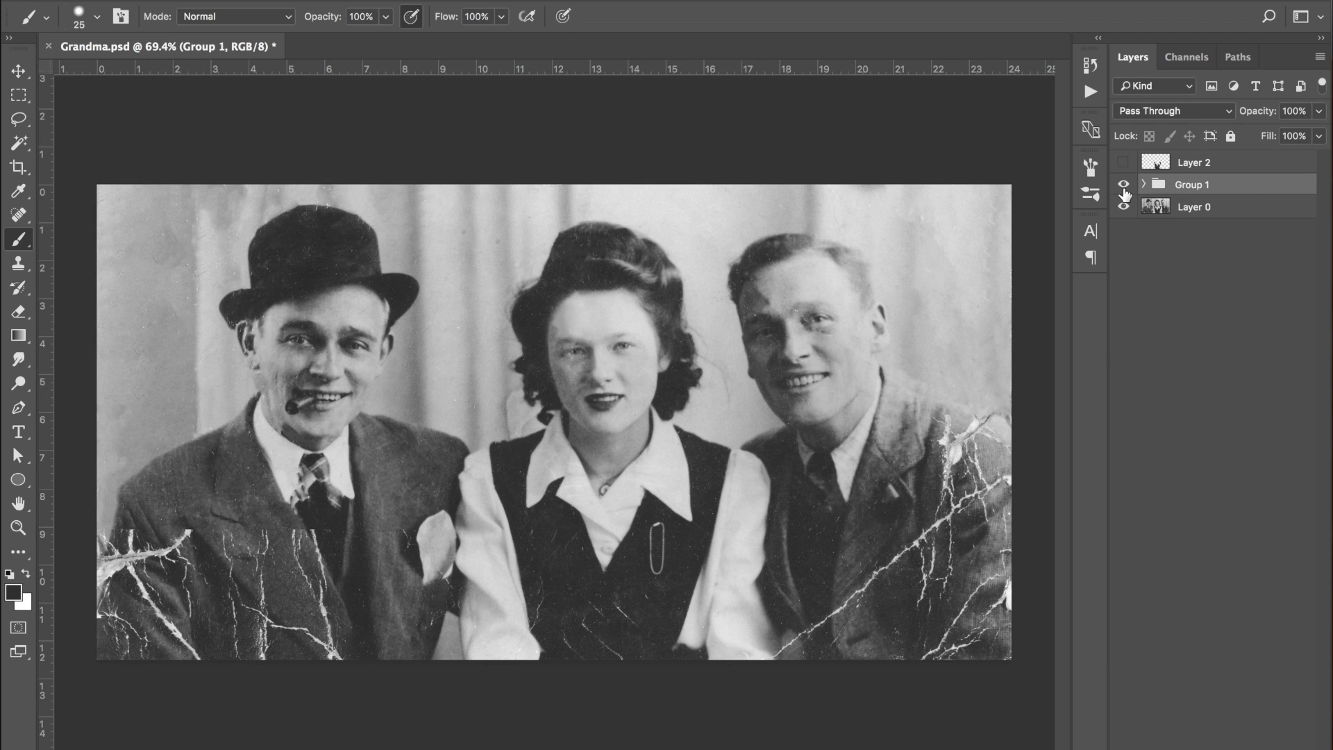
left_click(1124, 187)
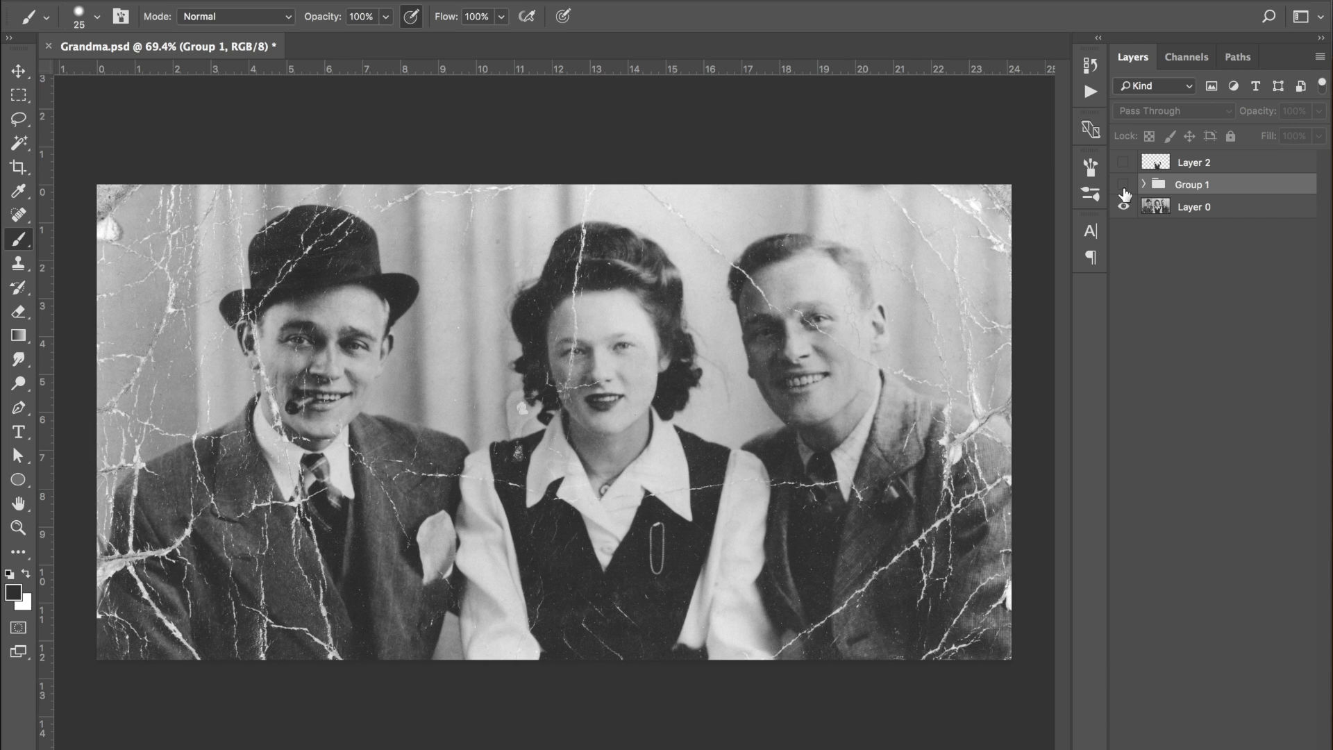
left_click(1124, 188)
left_click(1125, 186)
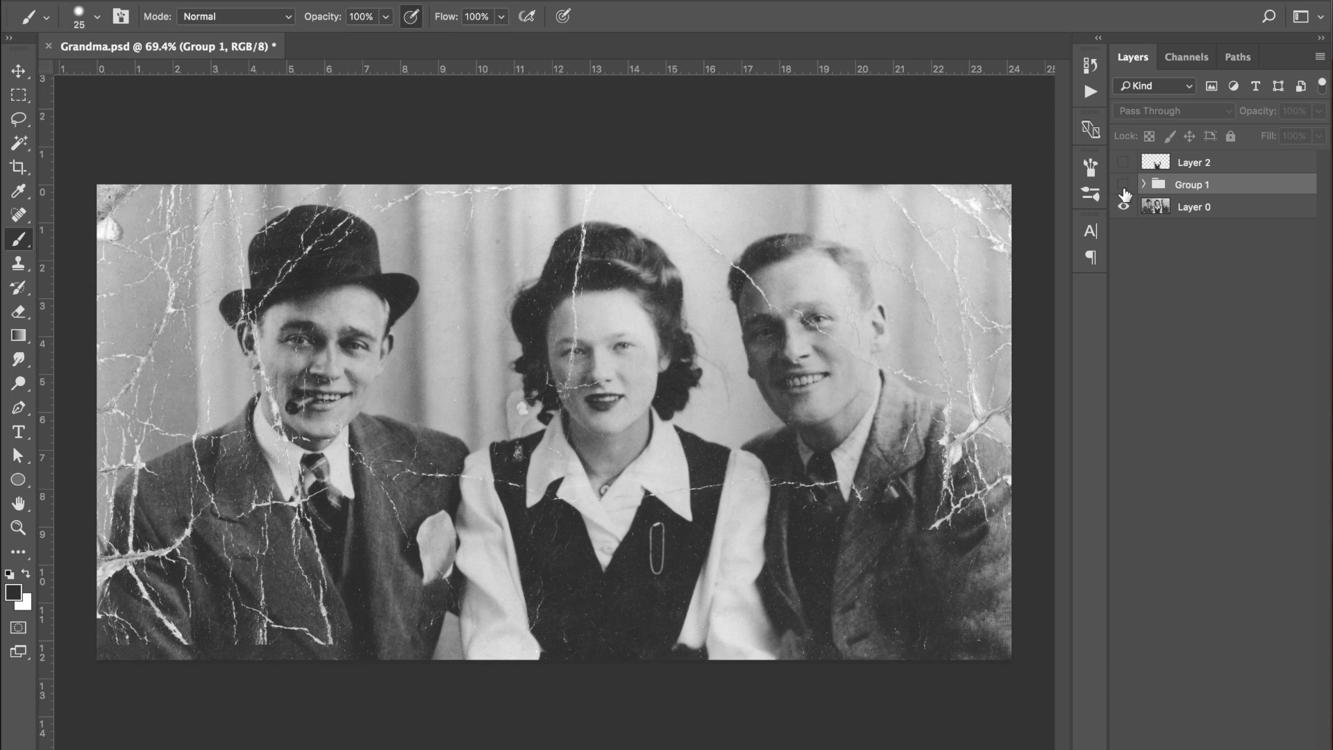
left_click(1124, 187)
left_click(1125, 187)
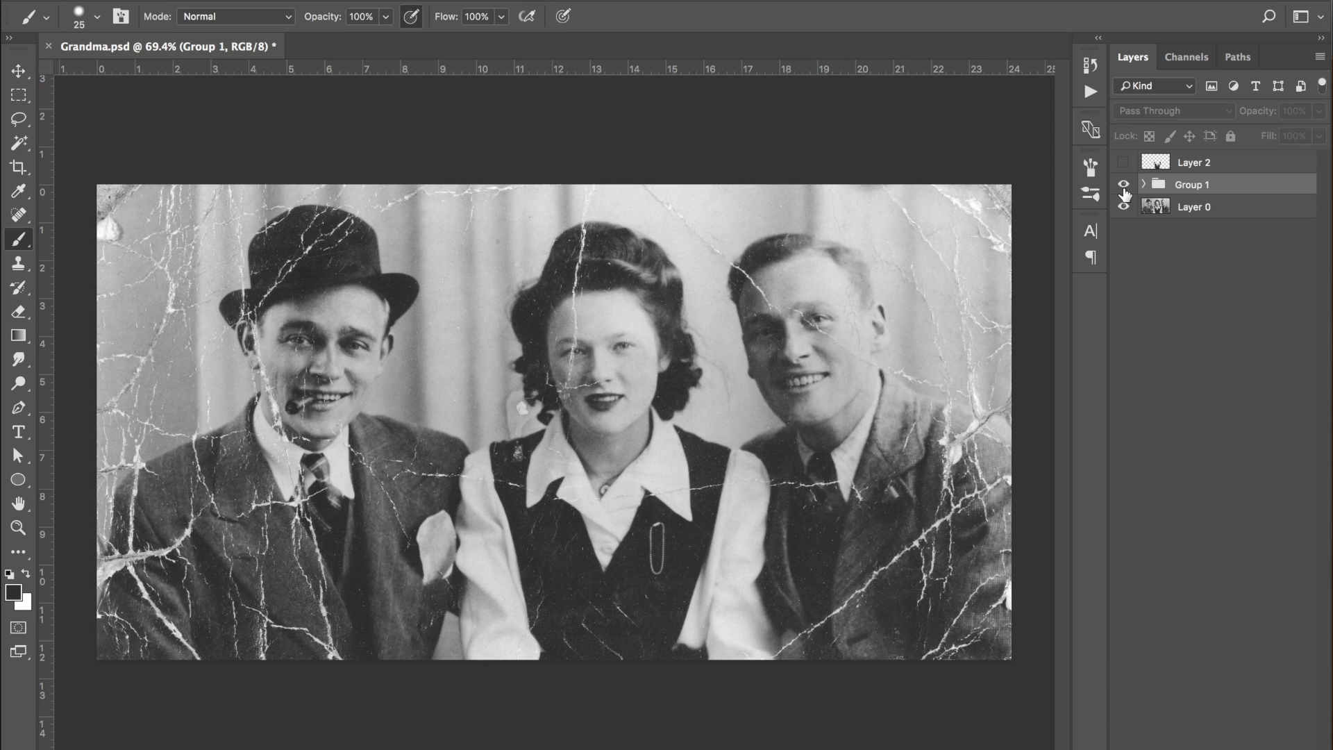
left_click(1125, 186)
left_click(1124, 186)
left_click(1124, 186)
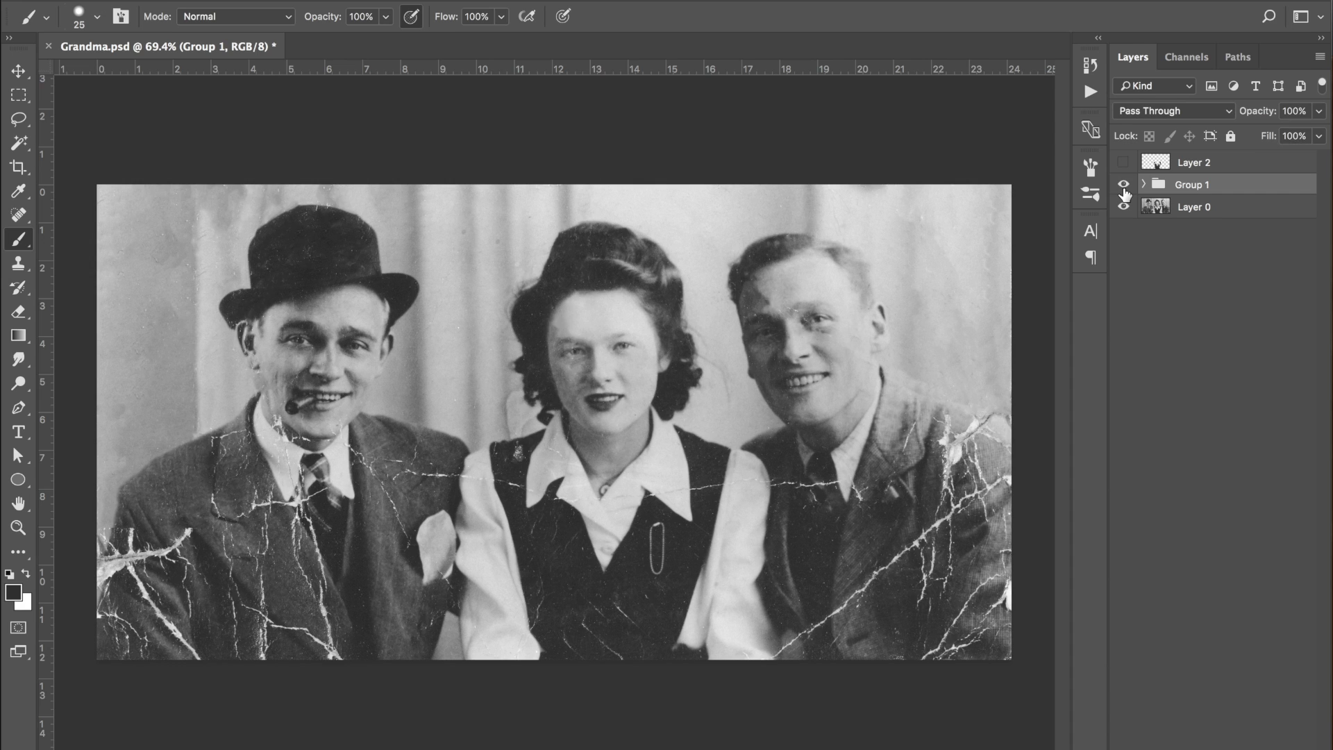
left_click(1125, 188)
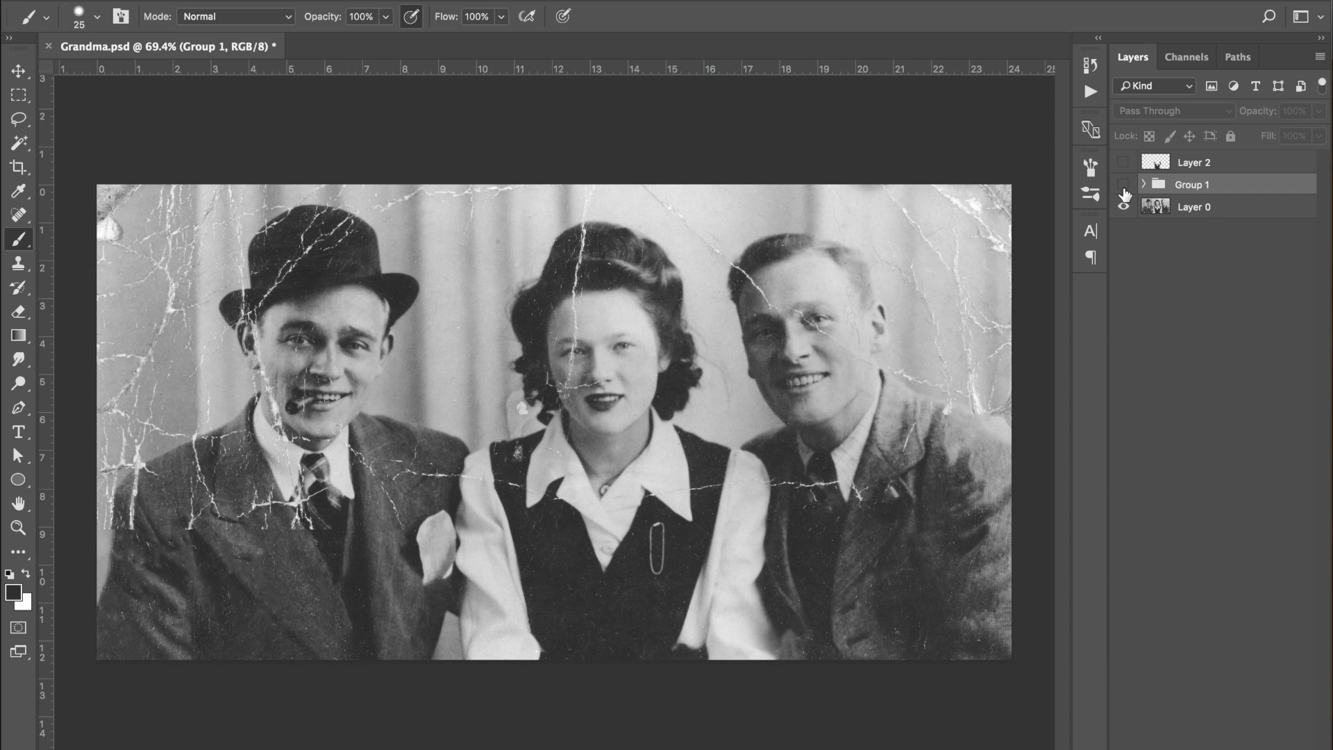
left_click(1124, 187)
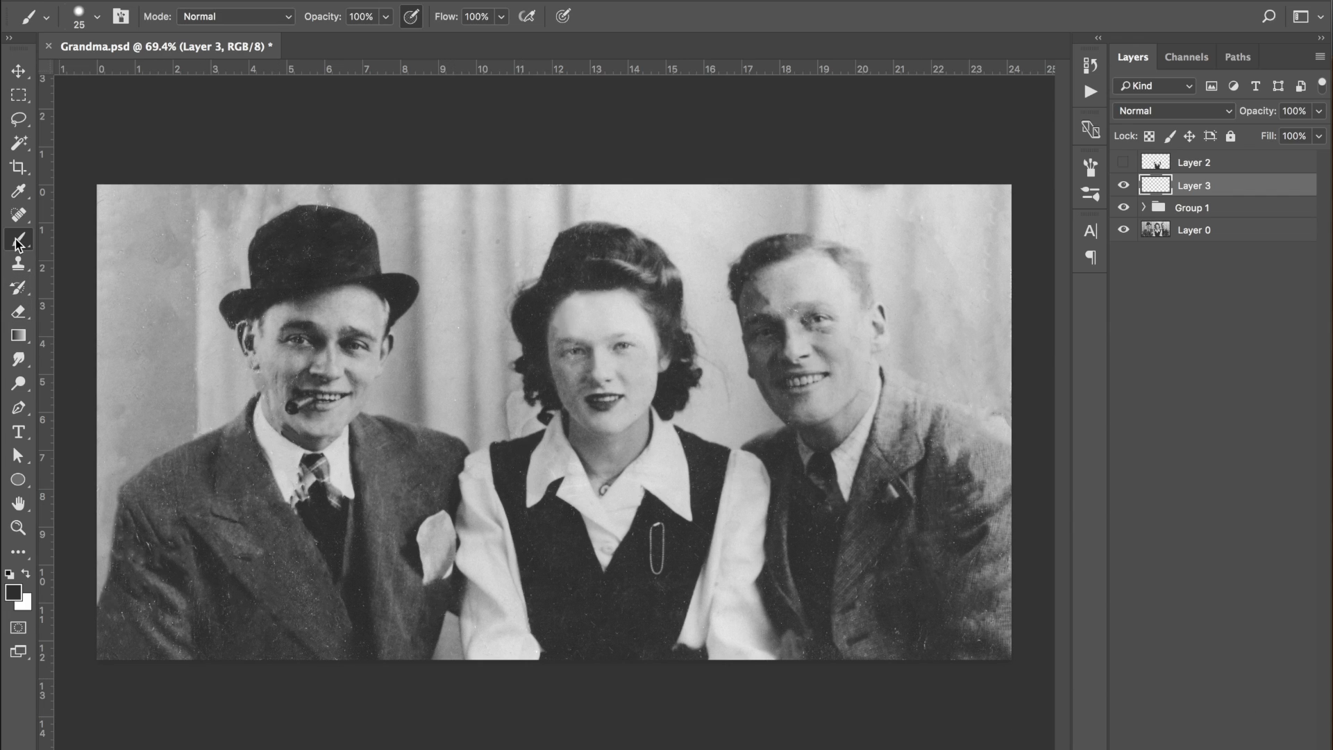
Sample the dark tone of the hat brim's right end and paint over its scratches on Layer 3, finishing with a 20 px brush.
left_click(98, 16)
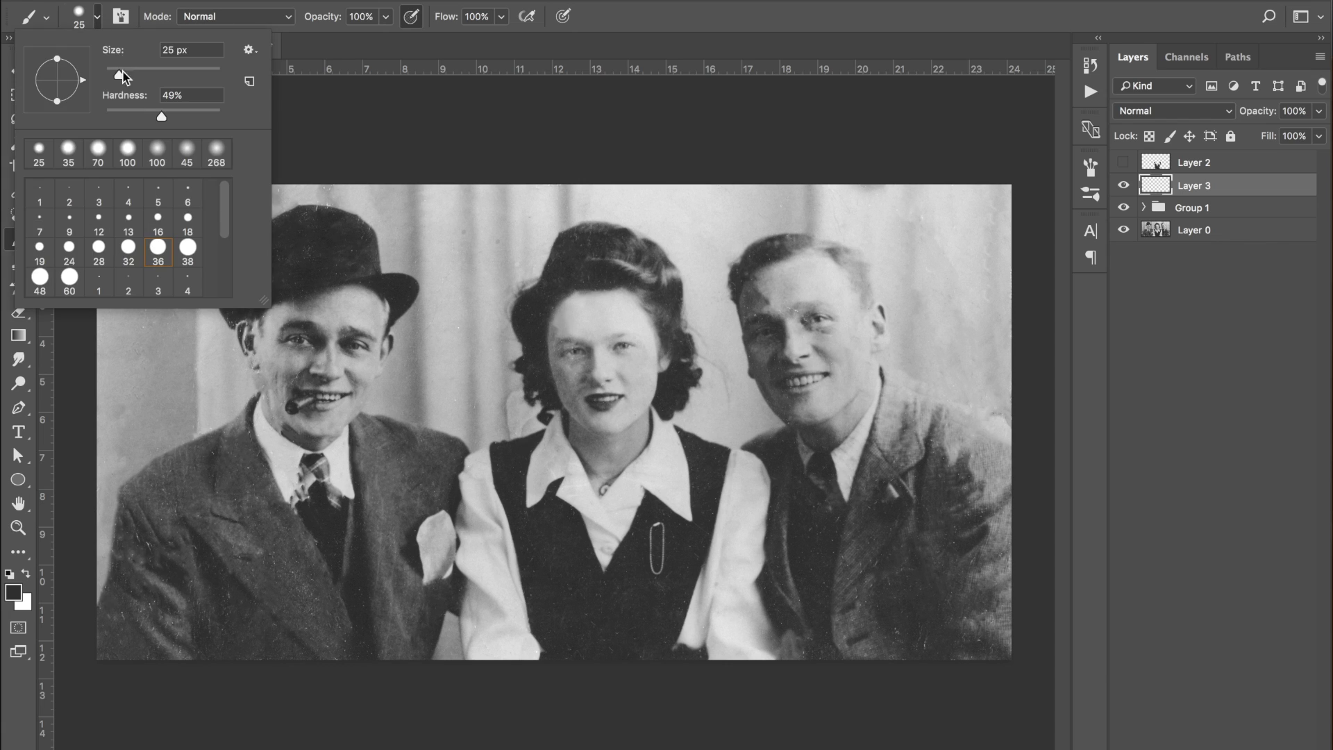
left_click(98, 16)
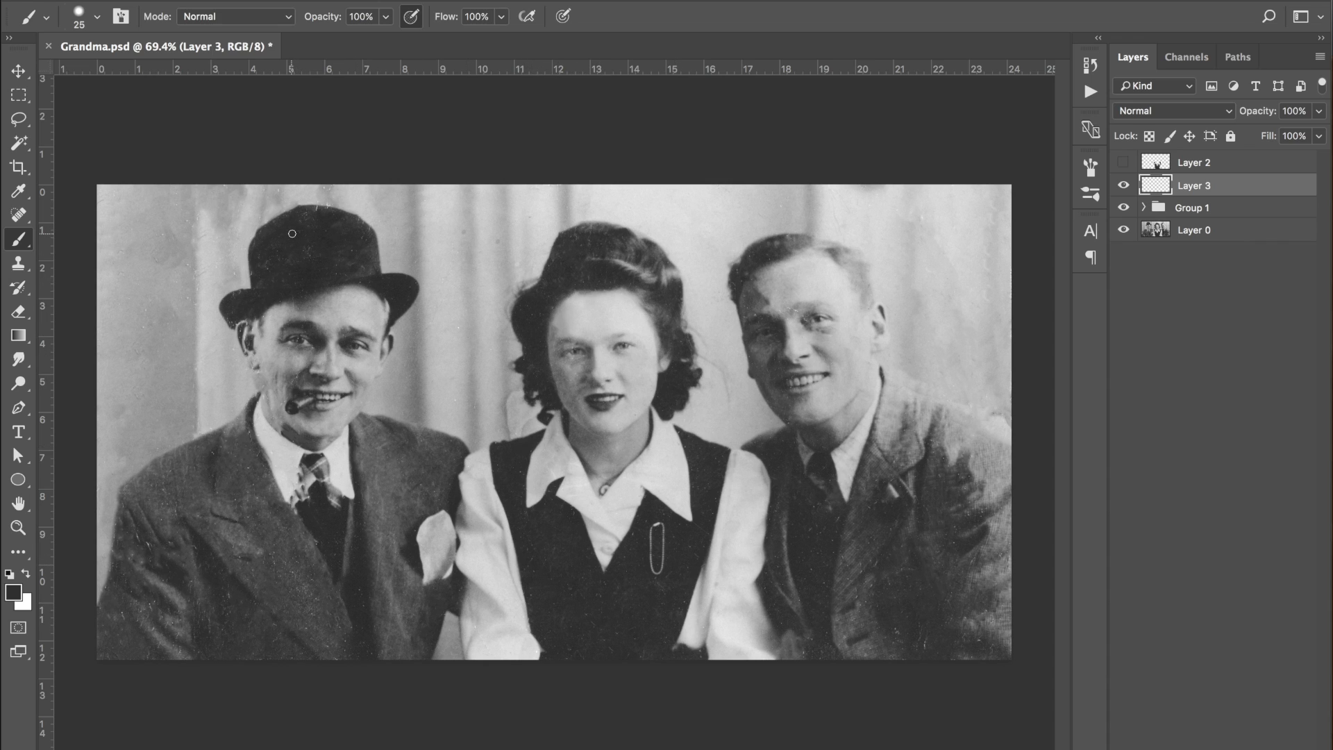
scroll(291, 233, "up", 7)
scroll(292, 233, "left", 4)
scroll(292, 234, "up", 3)
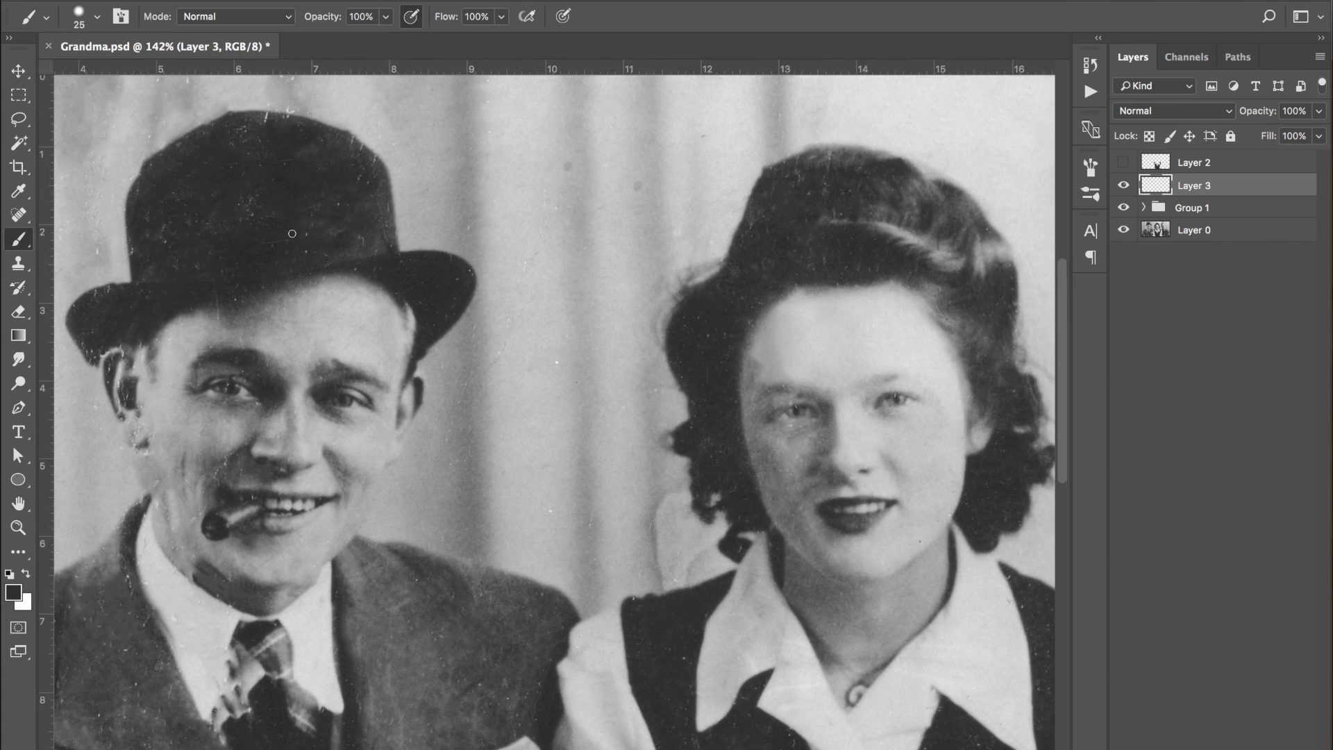
scroll(292, 233, "left", 8)
scroll(292, 233, "up", 3)
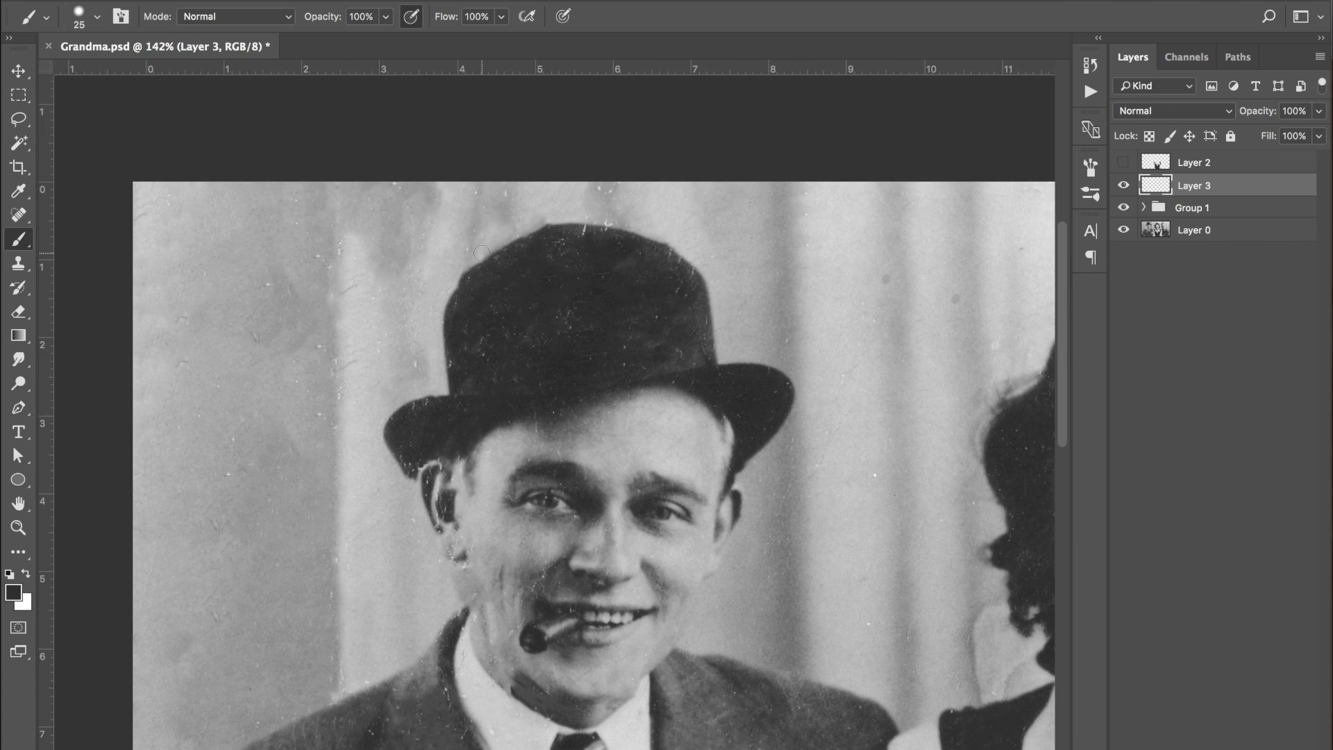
scroll(482, 253, "down", 2)
scroll(481, 253, "right", 2)
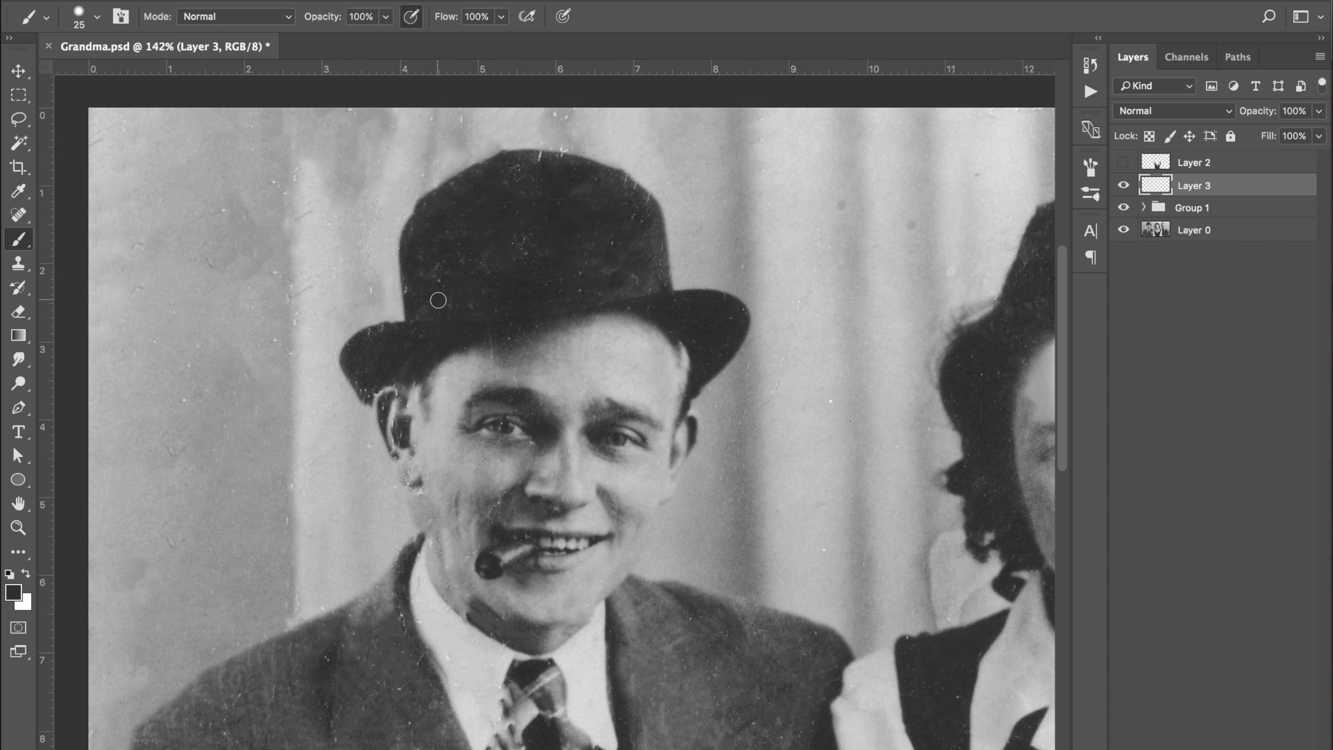
key("bracketright")
key("bracketright")
key("bracketright")
key("bracketright")
key("bracketright")
key("bracketleft")
mouse_move(721, 323)
left_mouse_down("alt")
mouse_move(636, 261)
mouse_move(695, 232)
mouse_move(715, 246)
mouse_move(694, 257)
mouse_move(657, 240)
mouse_move(697, 273)
mouse_move(698, 318)
mouse_move(722, 322)
mouse_move(708, 348)
mouse_move(723, 318)
mouse_move(681, 310)
mouse_move(705, 335)
left_mouse_up("alt")
key("bracketleft")
key("bracketleft")
key("bracketleft")
key("bracketleft")
mouse_move(696, 360)
left_mouse_down()
mouse_move(691, 391)
mouse_move(735, 338)
mouse_move(697, 378)
mouse_move(697, 353)
left_mouse_up()
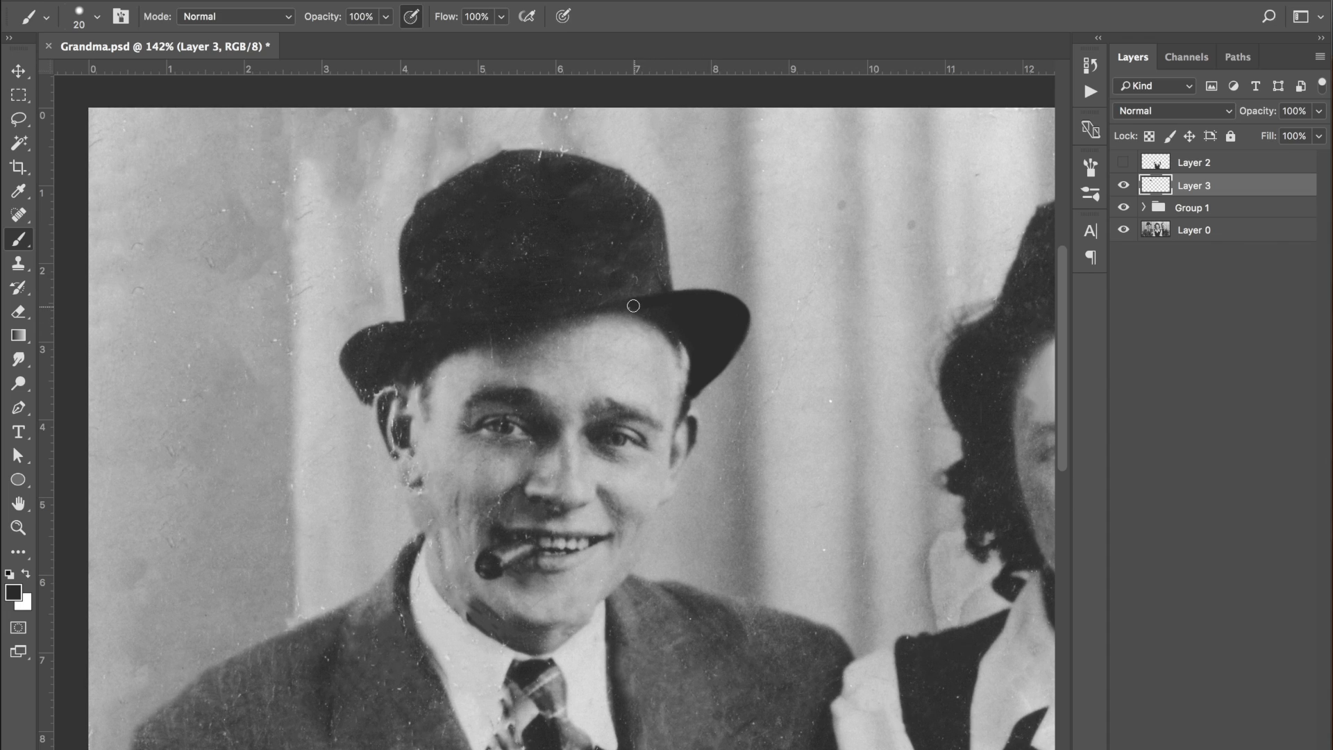
Sample the hat brim's tone at its left end and paint over the scratches there with a 30 px brush.
key("bracketleft")
left_click(622, 304, "alt")
key("bracketright")
key("bracketright")
left_click(352, 344, "alt")
mouse_move(352, 357)
left_mouse_down()
mouse_move(367, 391)
mouse_move(423, 327)
left_mouse_up()
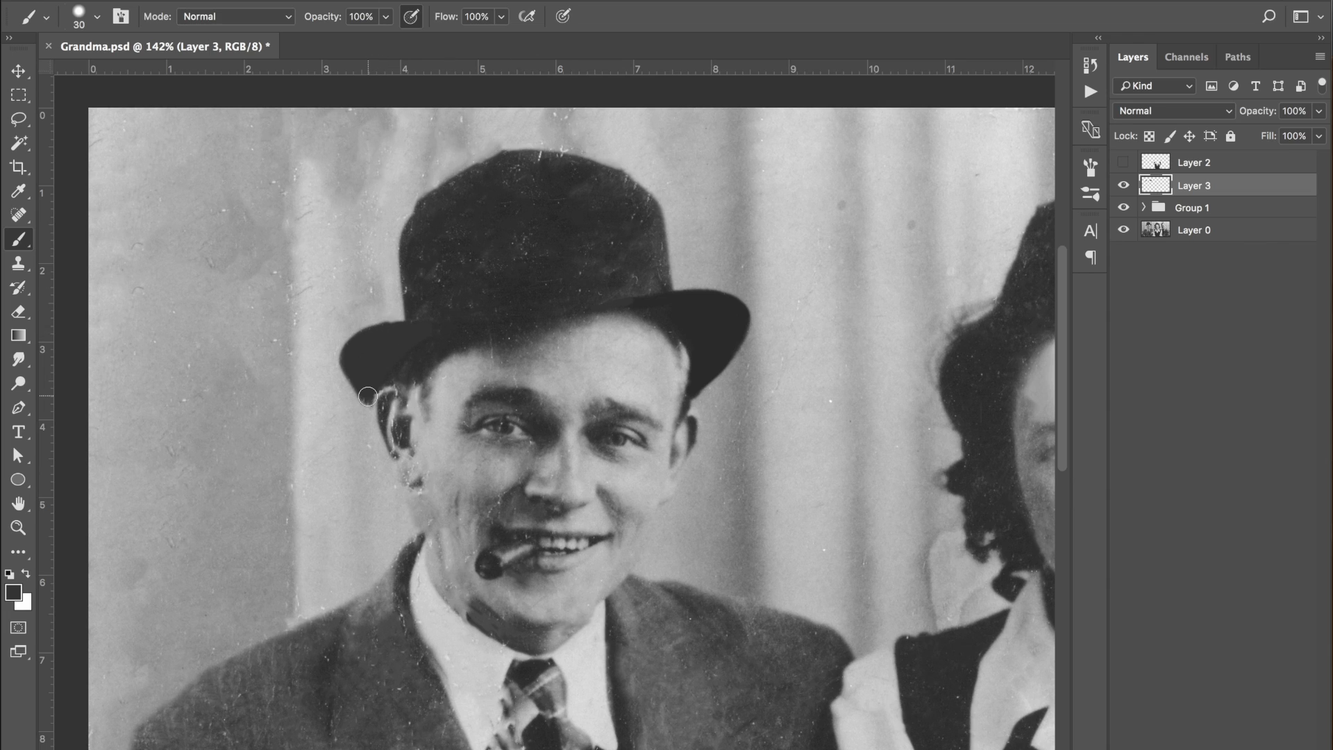
Paint over the scratches in the middle of the hat crown with a 70 px brush and sample the neighbouring tone.
key("bracketleft")
key("bracketleft")
key("bracketright")
key("bracketright")
key("bracketright")
key("bracketright")
key("bracketright")
key("bracketright")
mouse_move(539, 235)
left_mouse_down()
mouse_move(505, 262)
mouse_move(527, 252)
mouse_move(541, 209)
mouse_move(505, 212)
mouse_move(525, 199)
mouse_move(482, 209)
left_mouse_up()
left_click(492, 206, "alt")
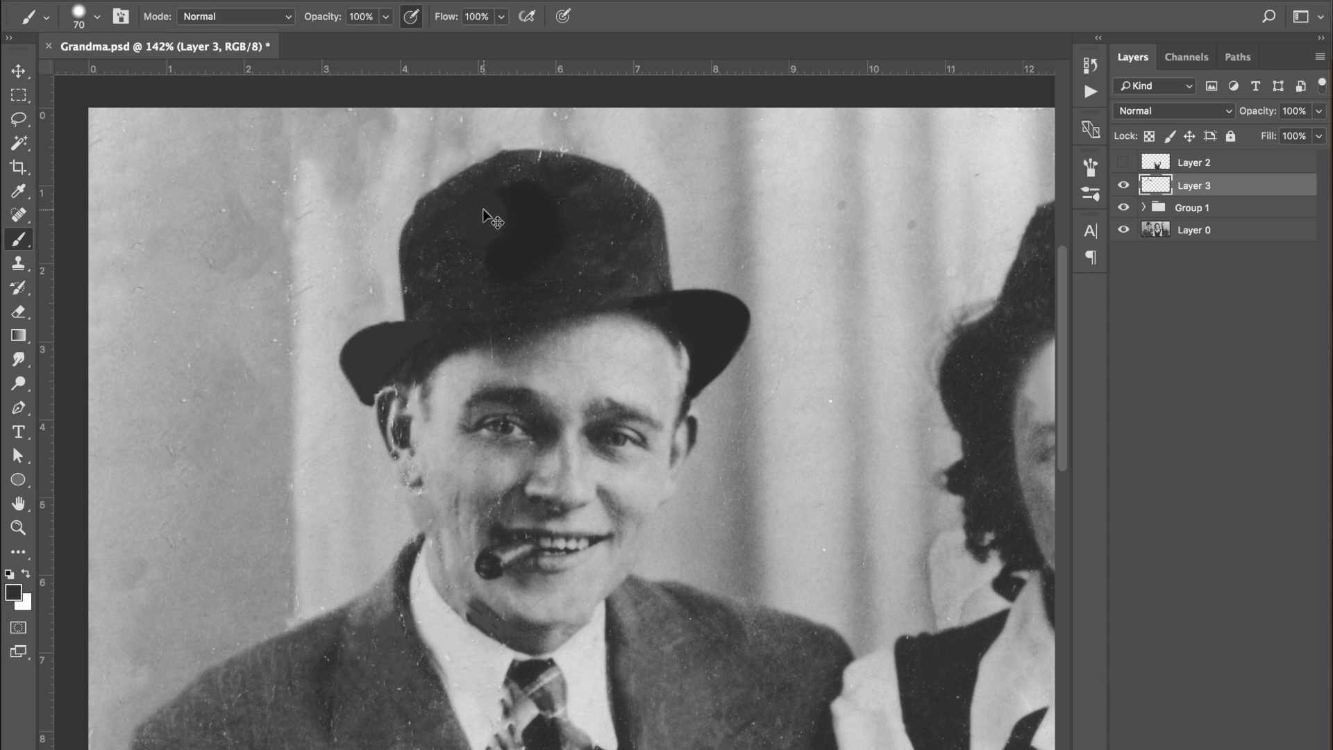
Set the brush hardness to 0% and paint smooth dark tones over the scratches on the rest of the hat crown.
right_click(501, 272)
left_click_drag(561, 353, 503, 349)
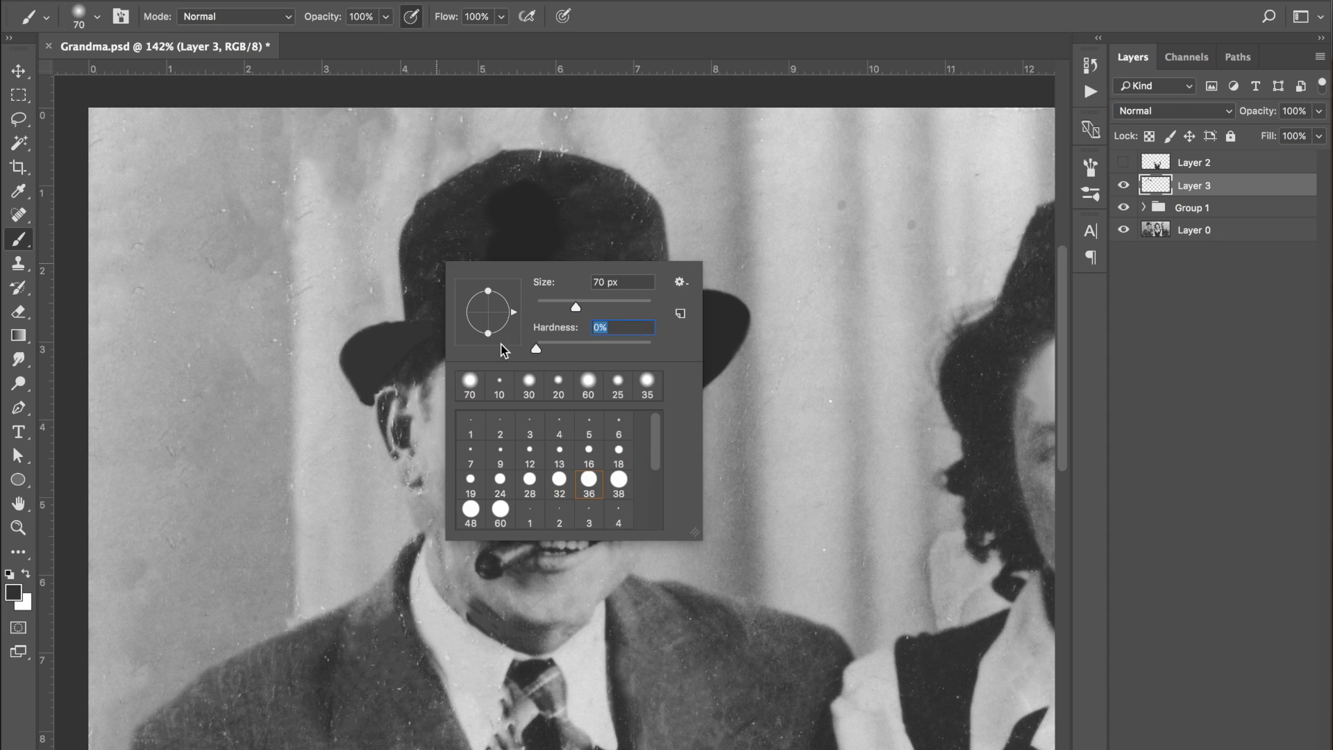
mouse_move(472, 234)
left_mouse_down()
mouse_move(482, 216)
mouse_move(470, 215)
mouse_move(470, 259)
mouse_move(432, 287)
mouse_move(449, 208)
mouse_move(425, 226)
mouse_move(426, 289)
mouse_move(481, 291)
mouse_move(429, 303)
mouse_move(422, 288)
left_mouse_up()
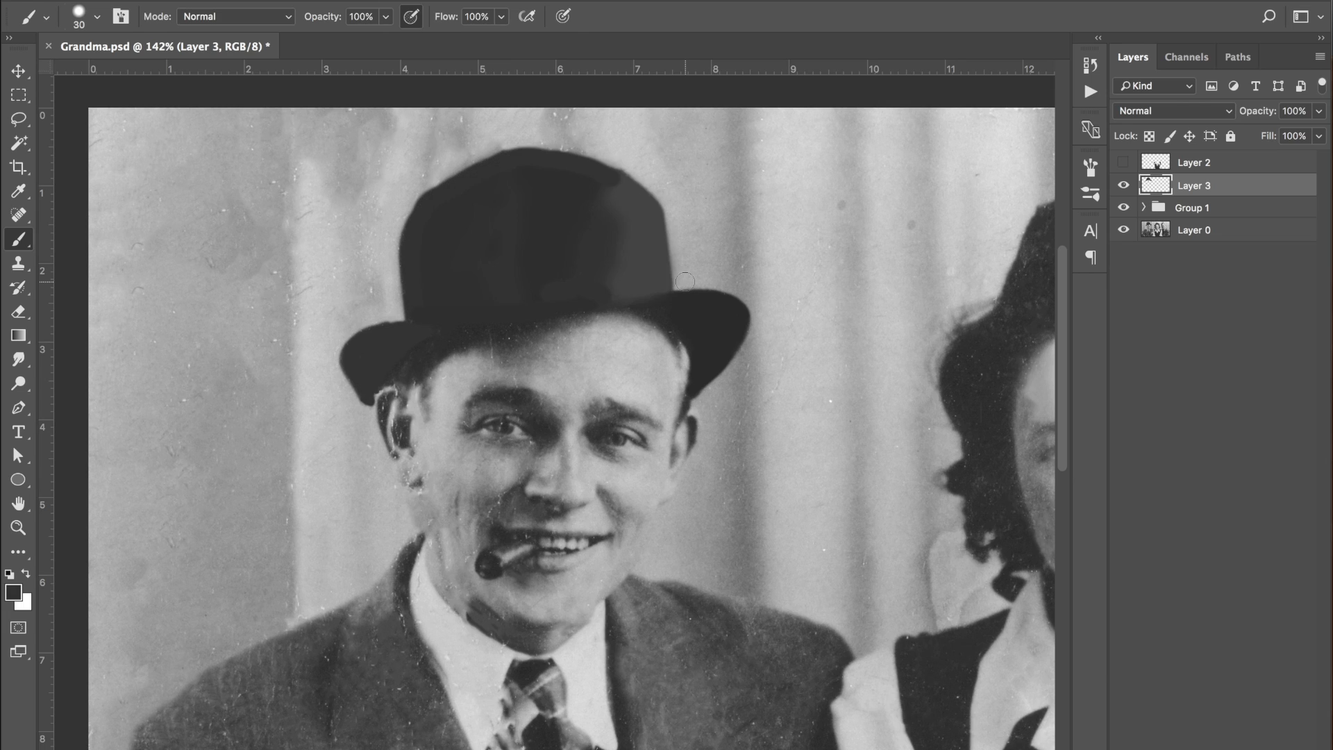
Set the brush to 50 px with 0% hardness and sample the hat's dark tones for blending the crown's shading.
left_click(418, 307, "alt")
right_click(549, 235)
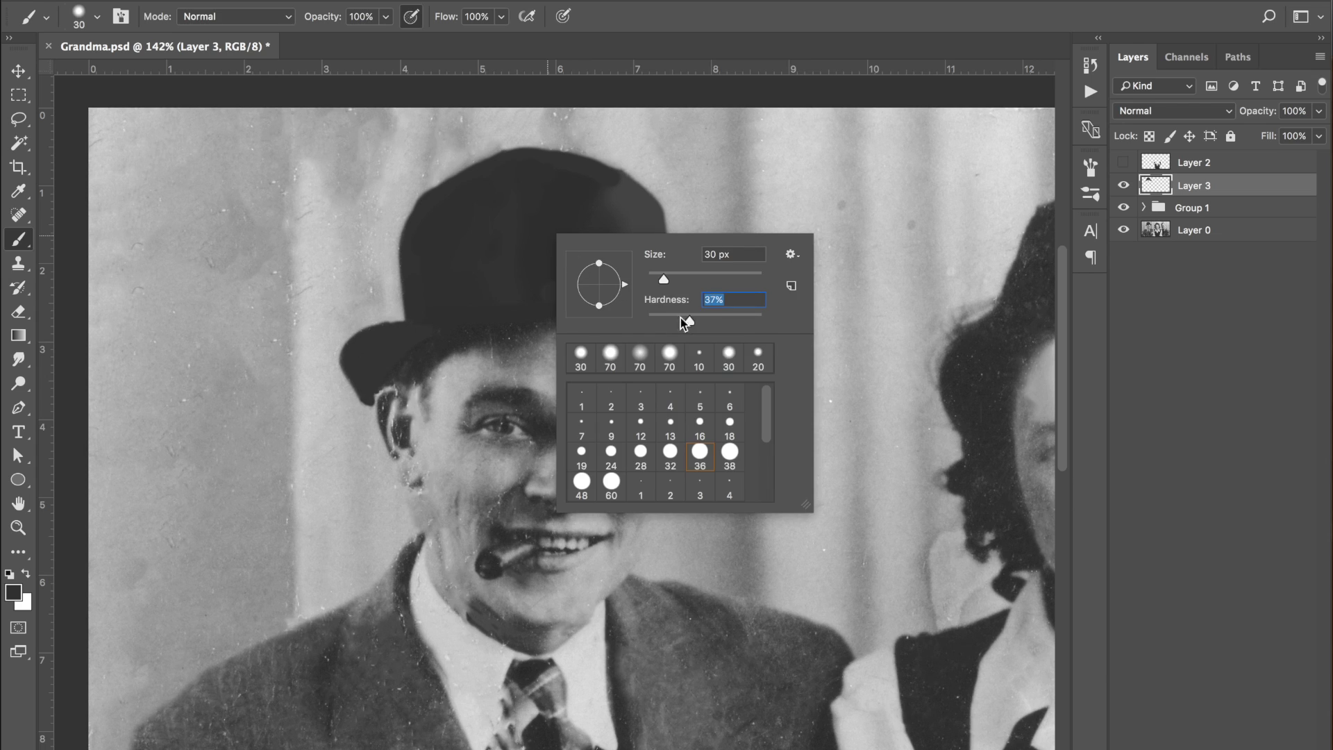
key("Return")
key("bracketright")
key("bracketright")
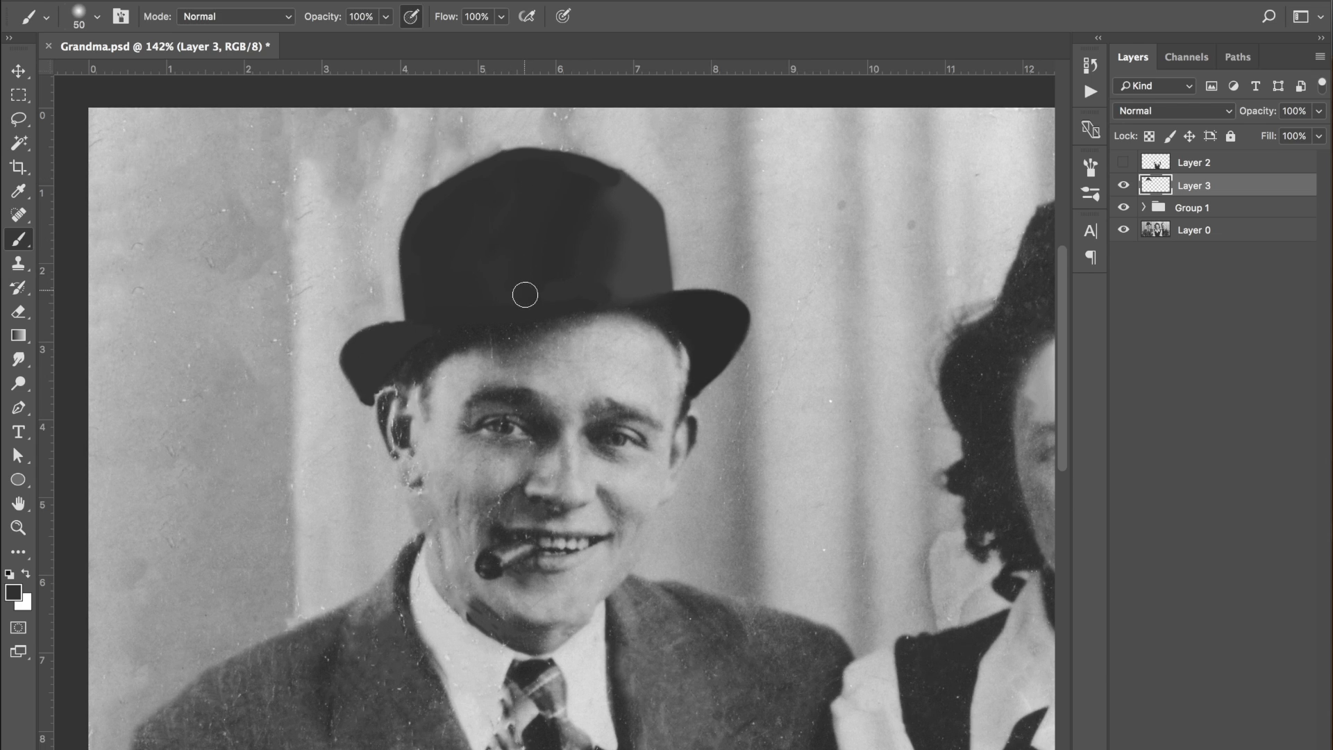
right_click(603, 199)
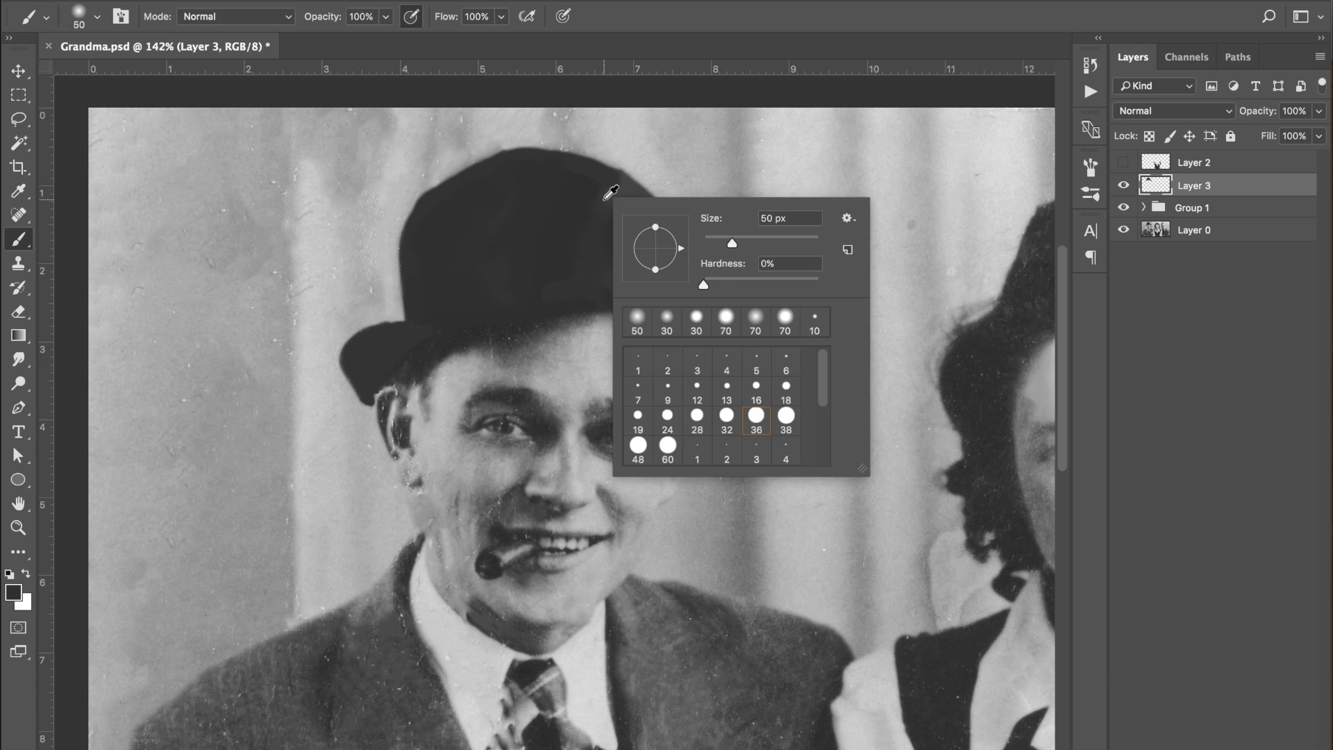
key("Return")
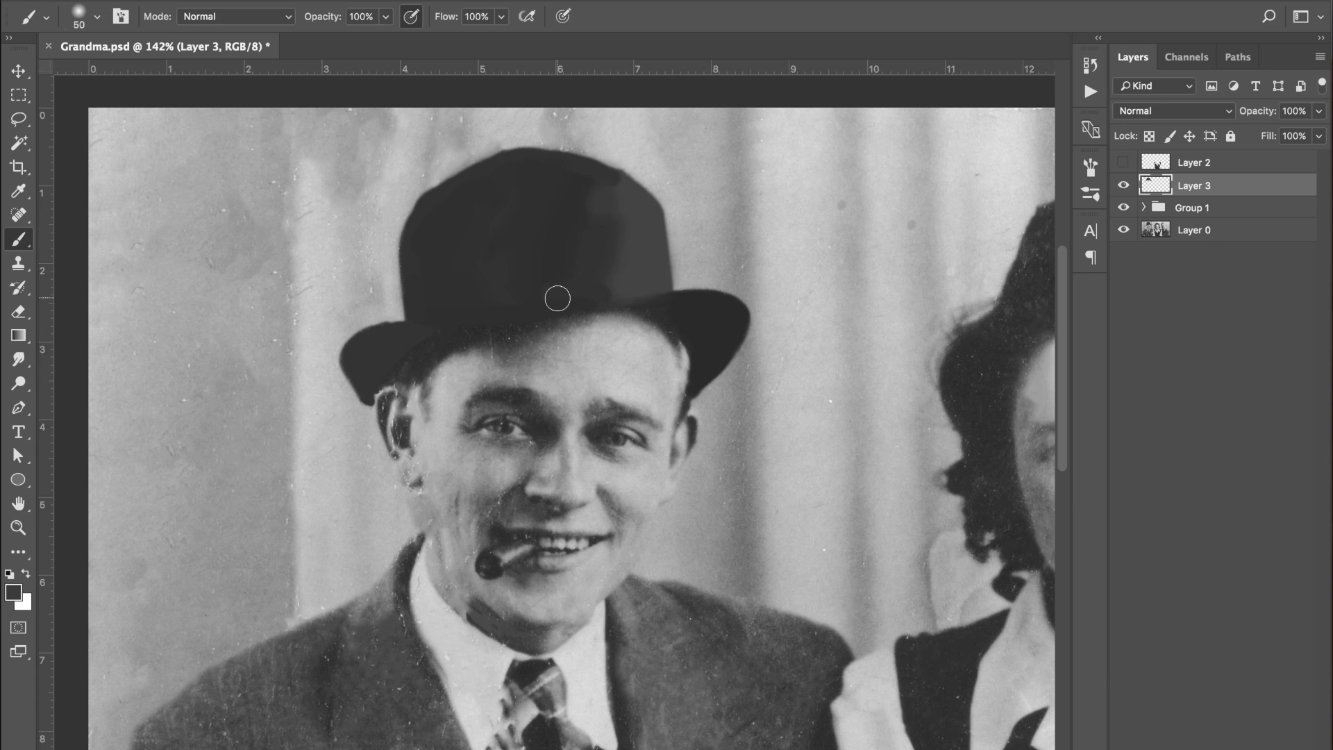
left_click(554, 270, "alt")
scroll(497, 304, "down", 5)
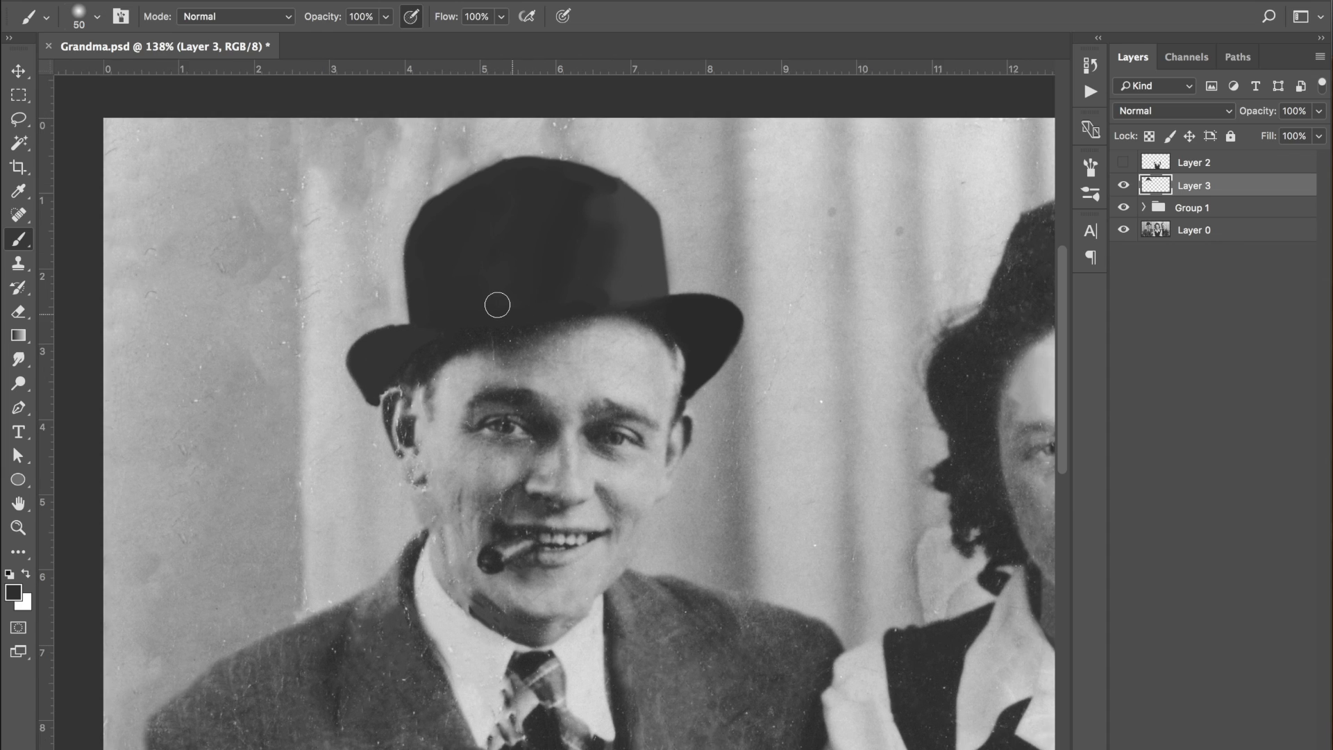
Rename Layer 3, which holds the painting on the man's hat, as hat.
scroll(492, 314, "down", 3)
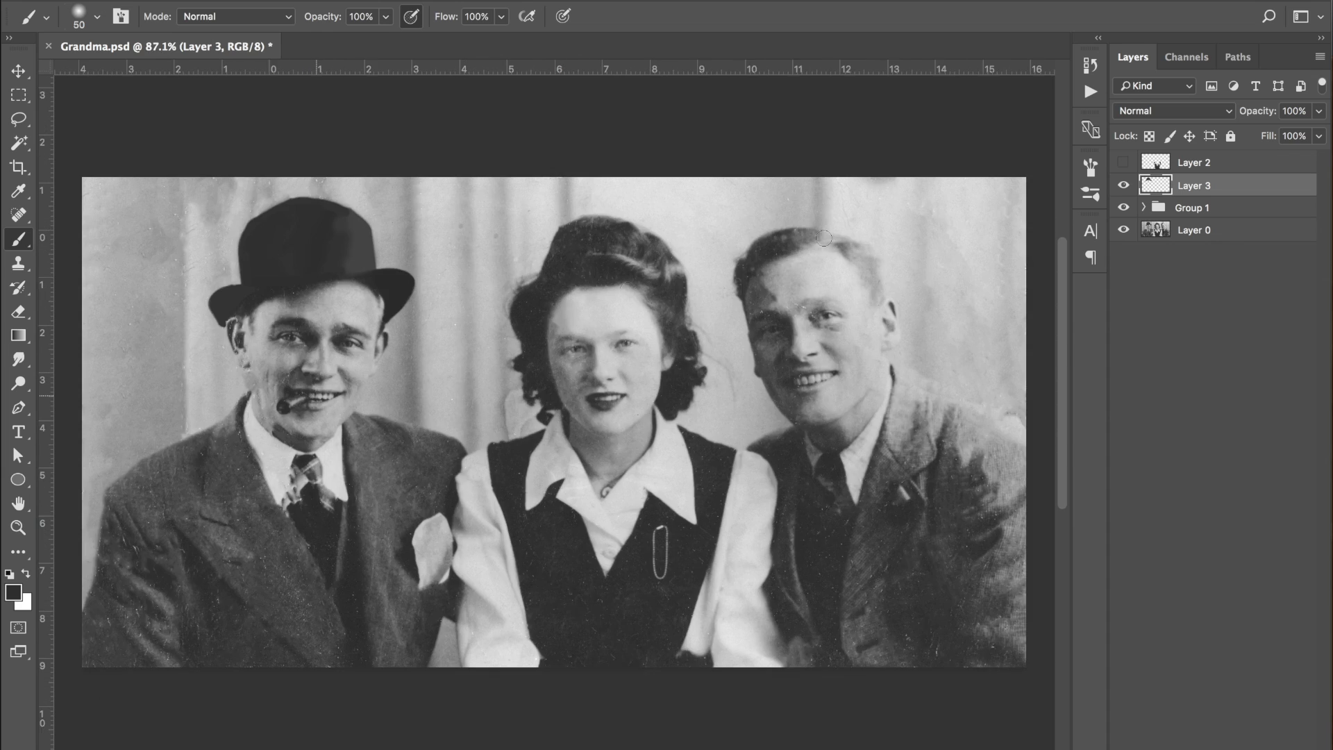
double_click(1197, 185)
type("h")
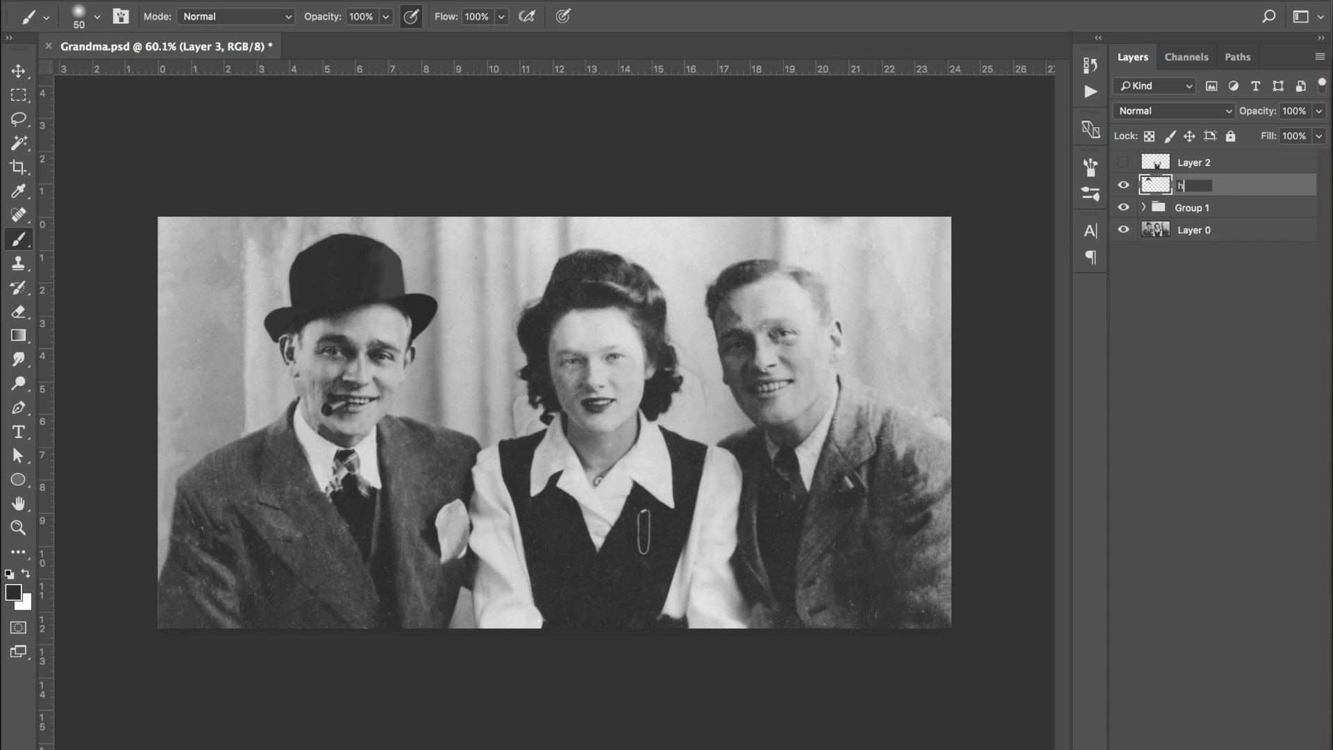
type("at")
key("Return")
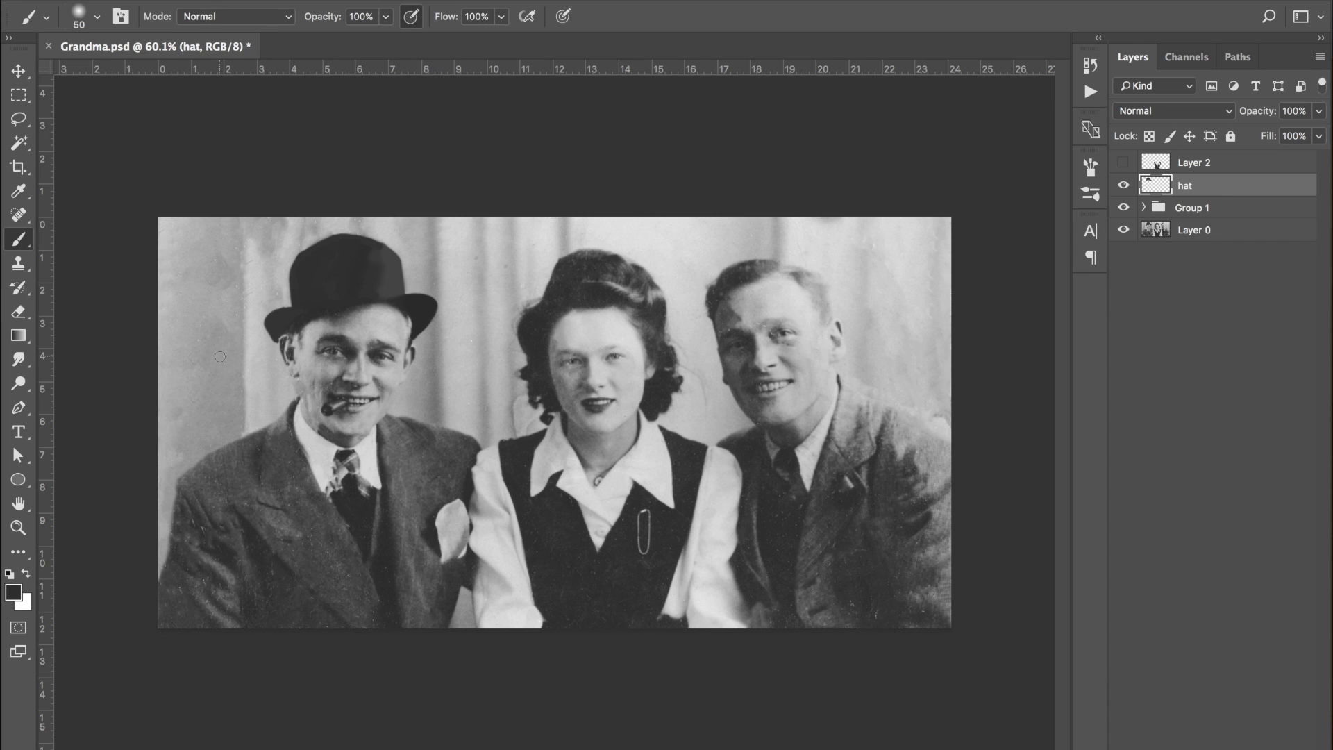
Compare the man's hat with and without the painted hat layer by toggling the layer's visibility.
scroll(552, 423, "up", 2)
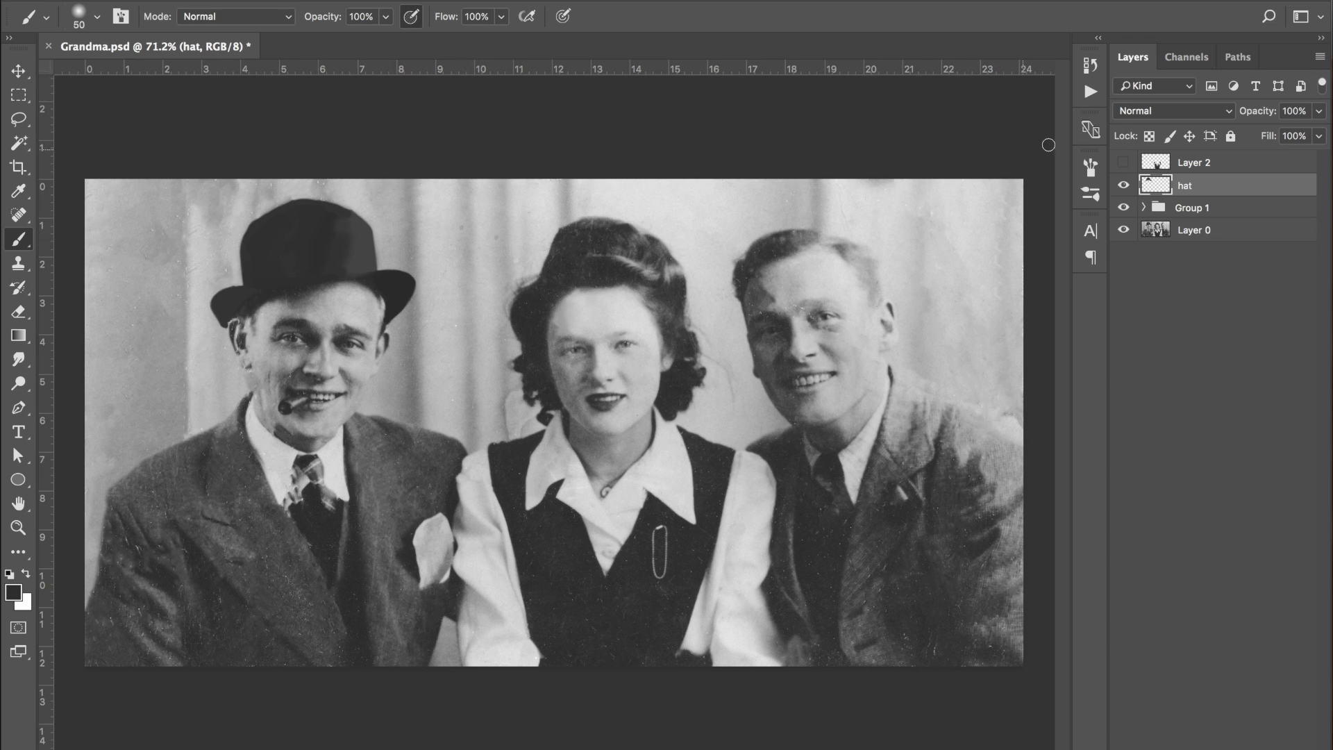
left_click(1124, 186)
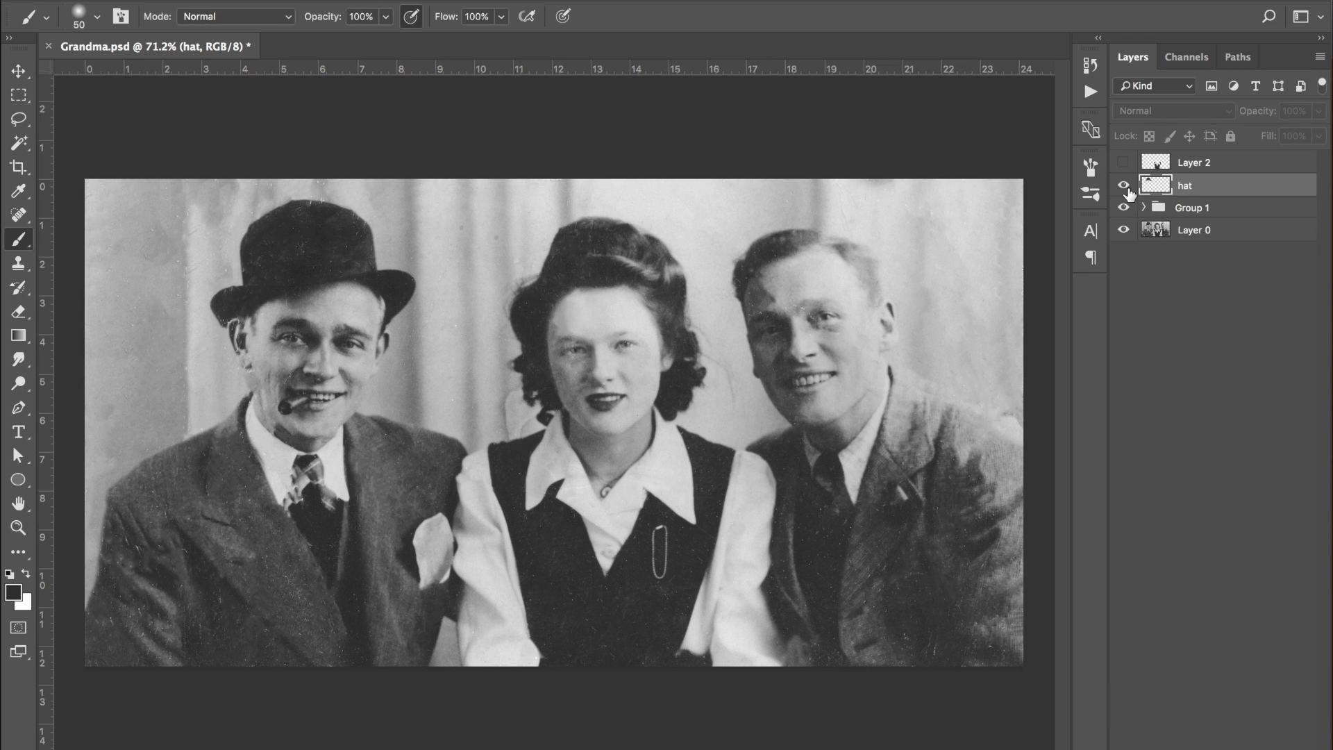
left_click(1125, 187)
left_click(1124, 186)
left_click(1125, 185)
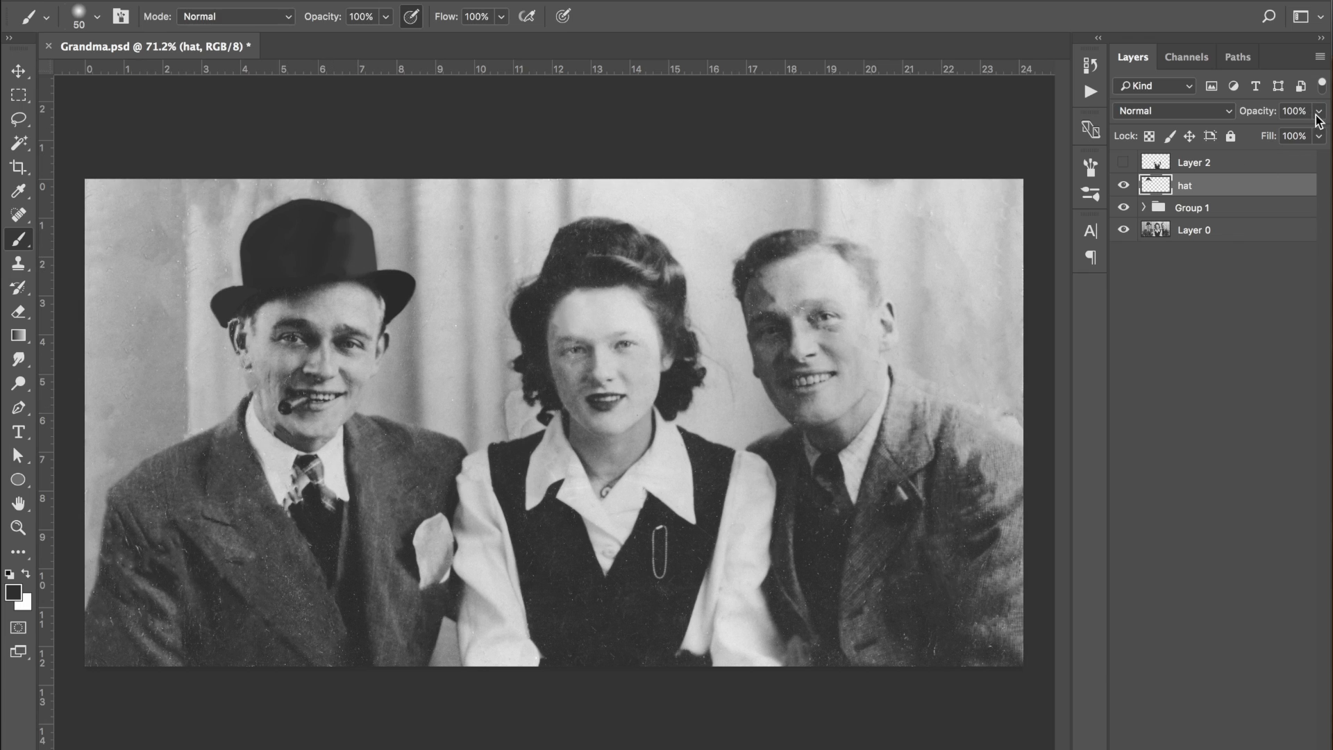
Try the hat layer at 53% opacity while toggling its visibility, and restore its opacity to 100%.
left_click(1319, 111)
left_click(1280, 137)
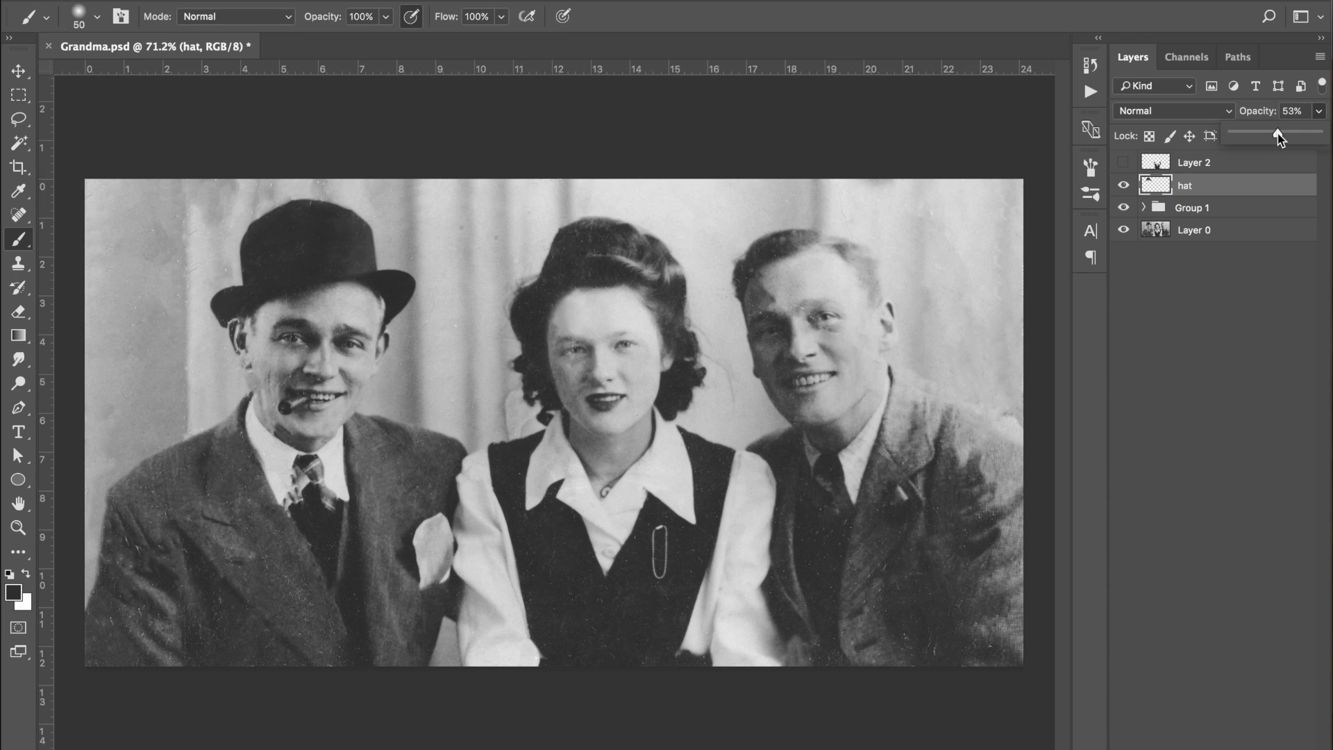
left_click(1234, 374)
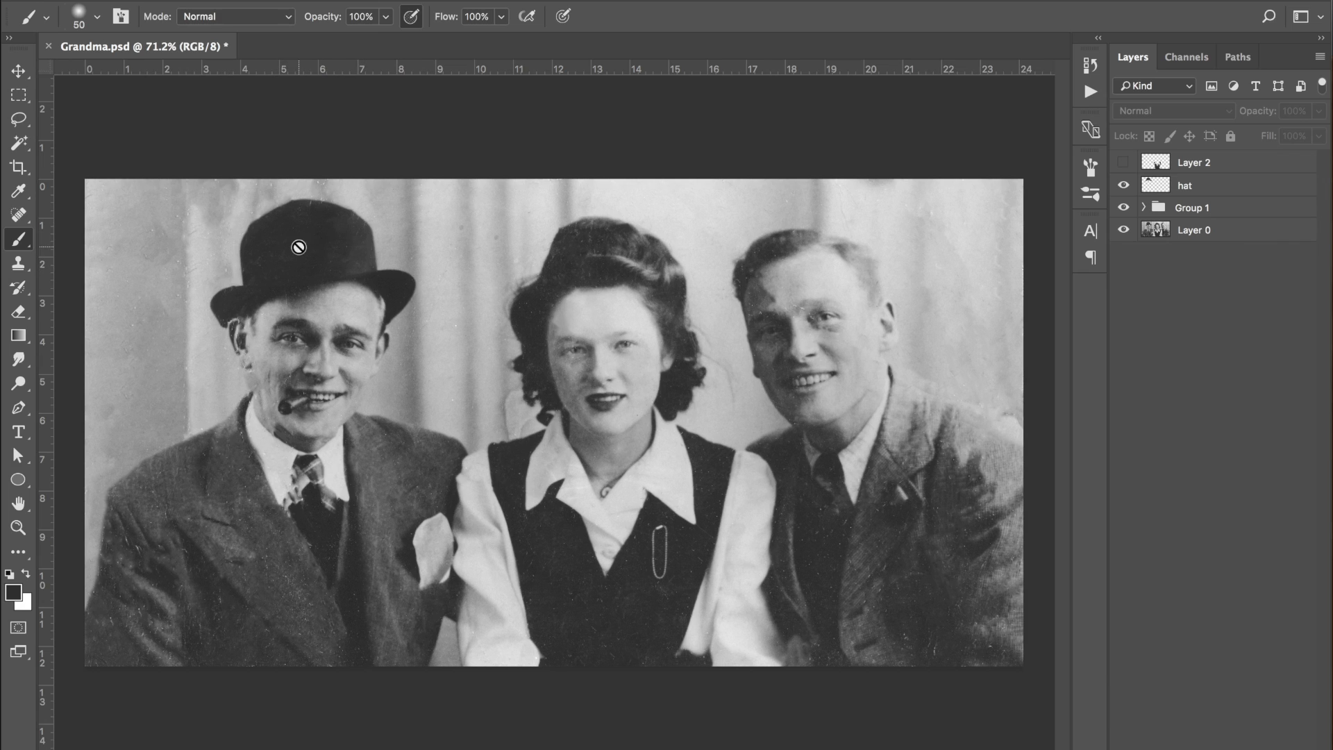
left_click(1123, 186)
left_click(1123, 185)
left_click(1124, 185)
left_click(1226, 188)
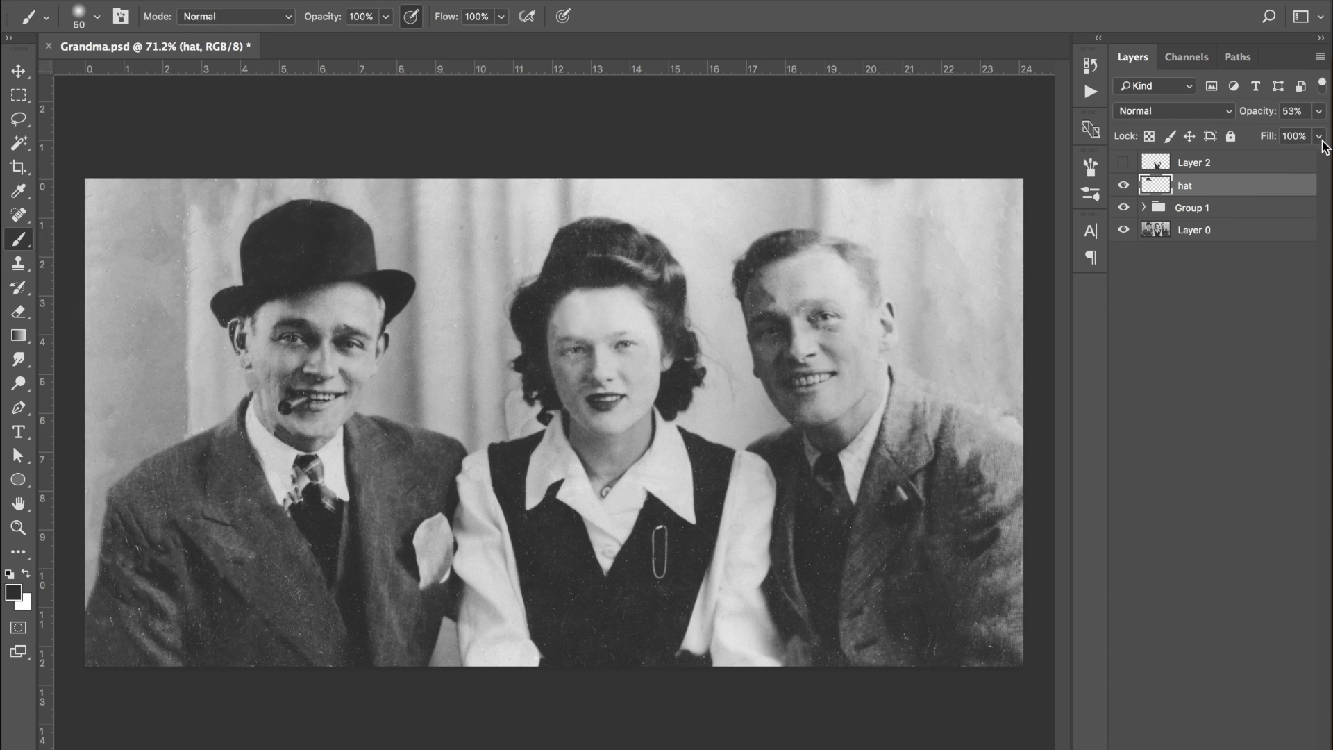
left_click(1318, 111)
mouse_move(1322, 132)
left_mouse_down()
mouse_move(1286, 143)
mouse_move(1325, 136)
left_mouse_up()
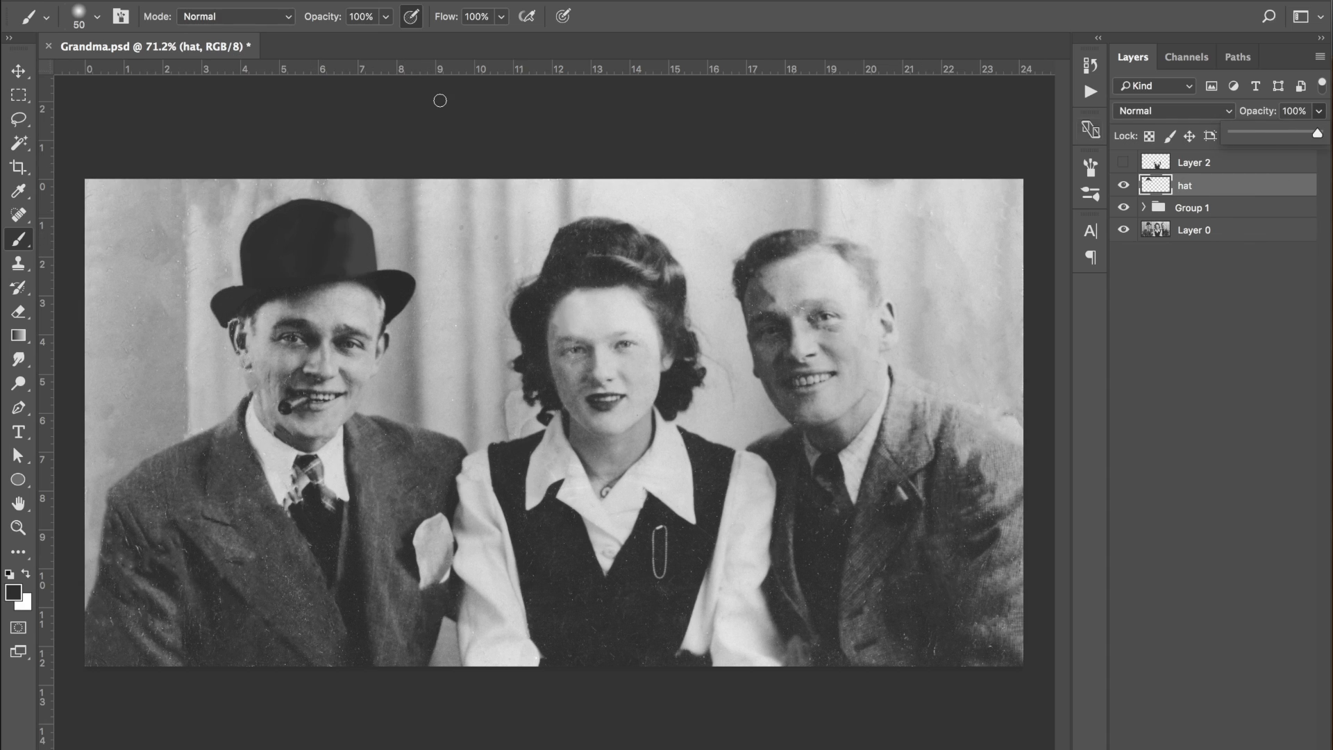
Apply a Gaussian Blur with a radius of 19.0 pixels to the hat layer to smooth the painted tones.
left_click(452, 0)
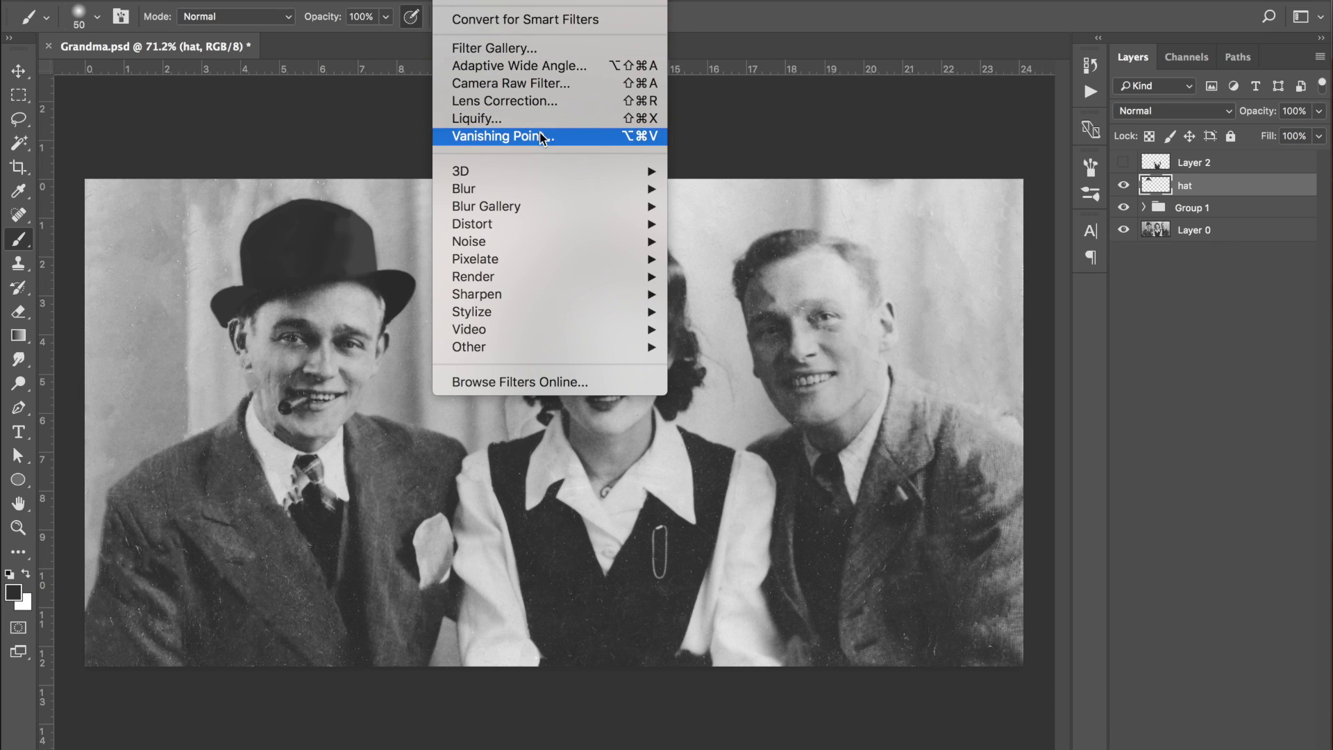
mouse_move(525, 190)
left_click(732, 259)
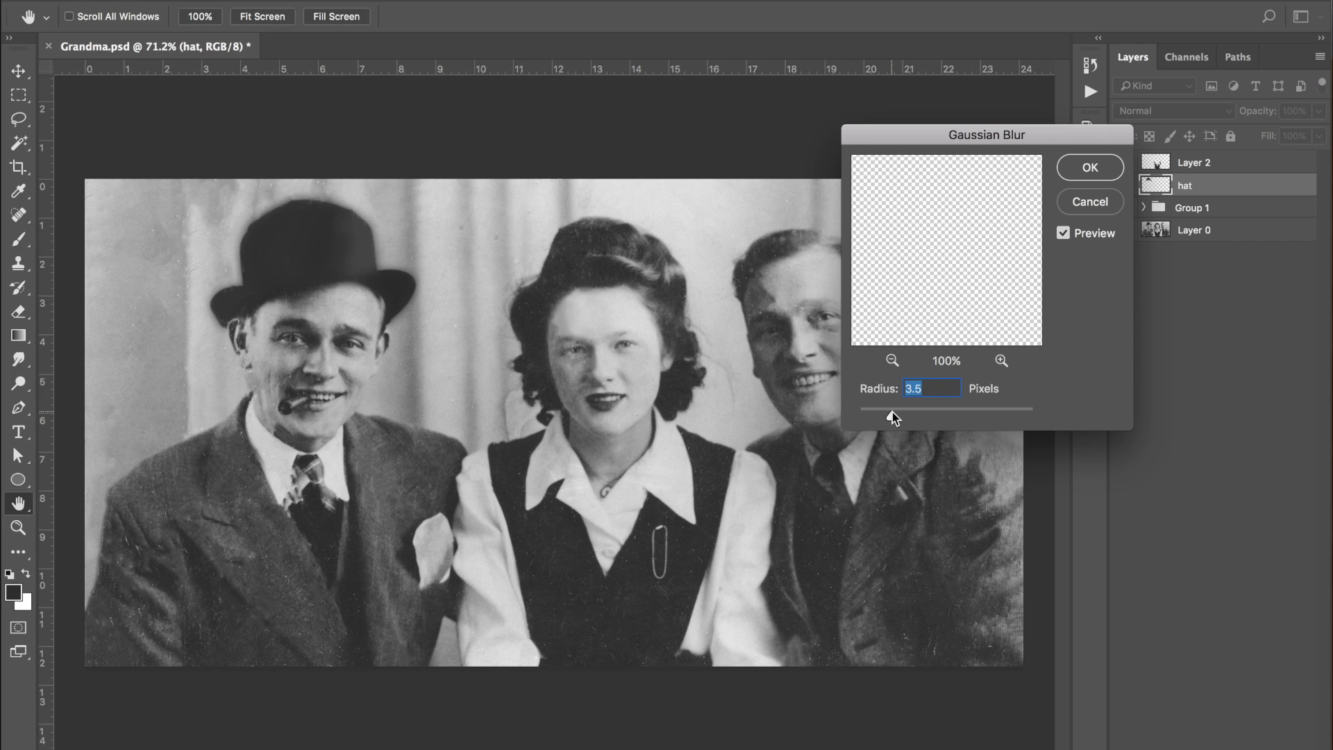
left_click_drag(892, 413, 894, 413)
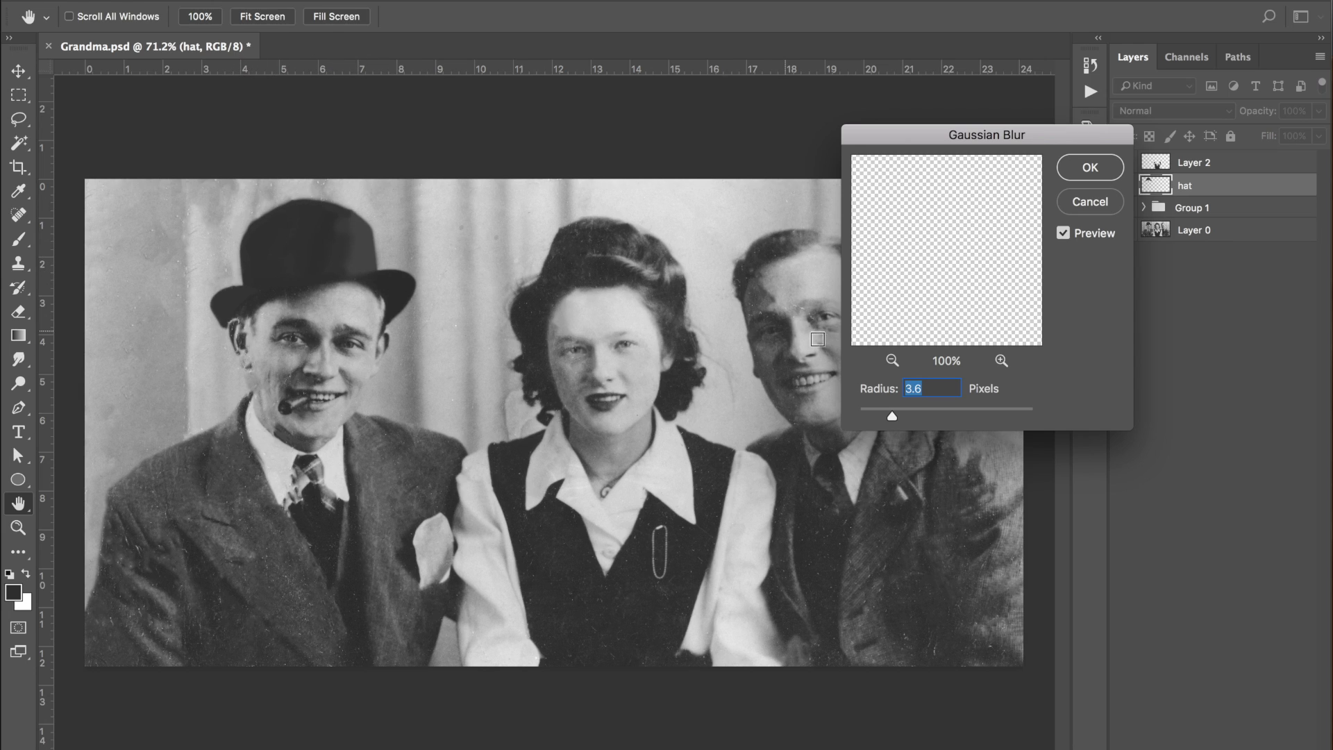
left_click(935, 418)
left_click_drag(932, 420, 937, 421)
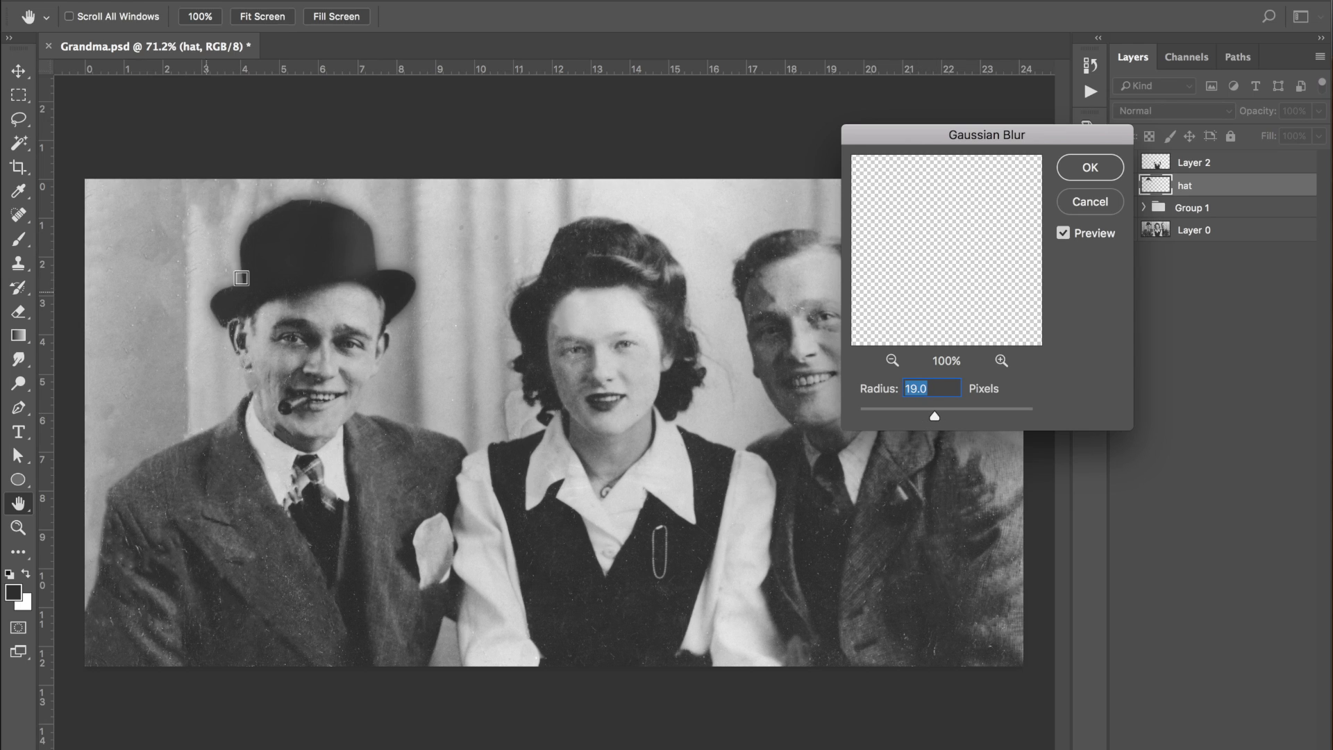
left_click(1115, 167)
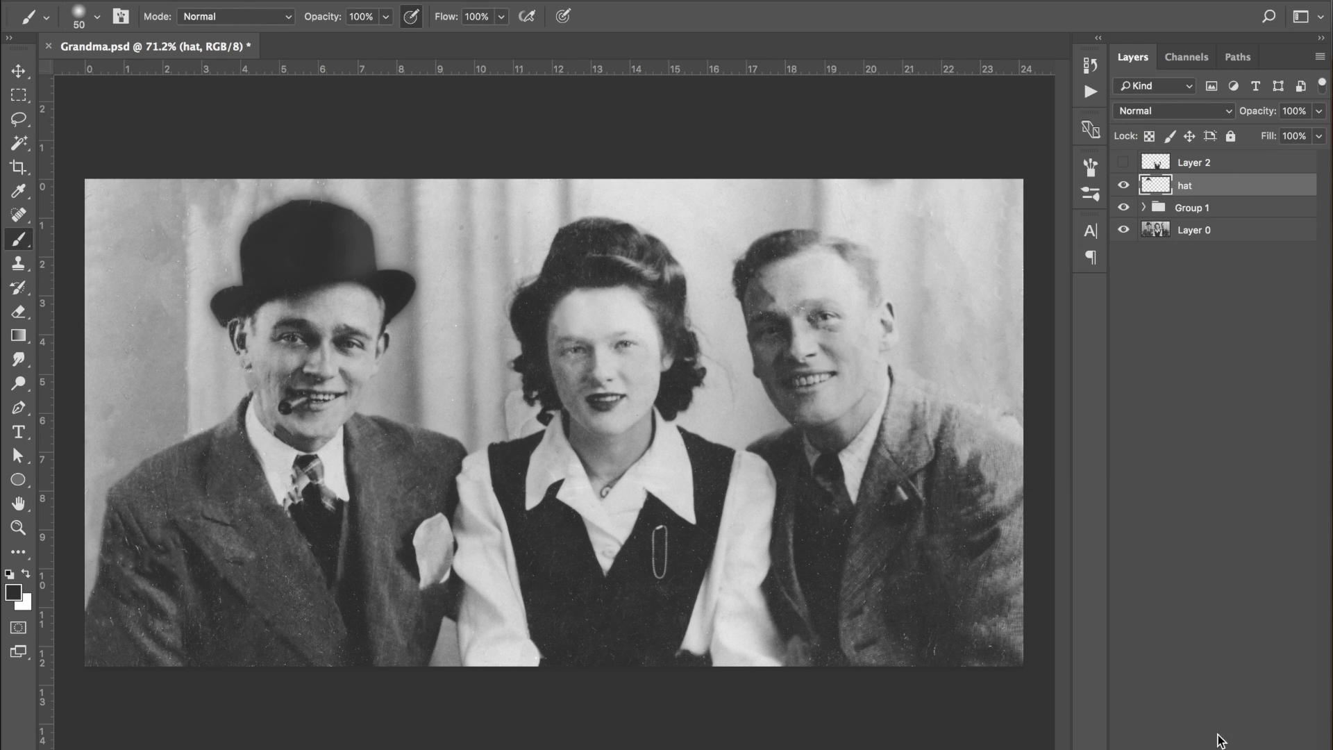
Add a layer mask to the hat layer and keep black as the foreground colour for painting on it.
left_click(1198, 748)
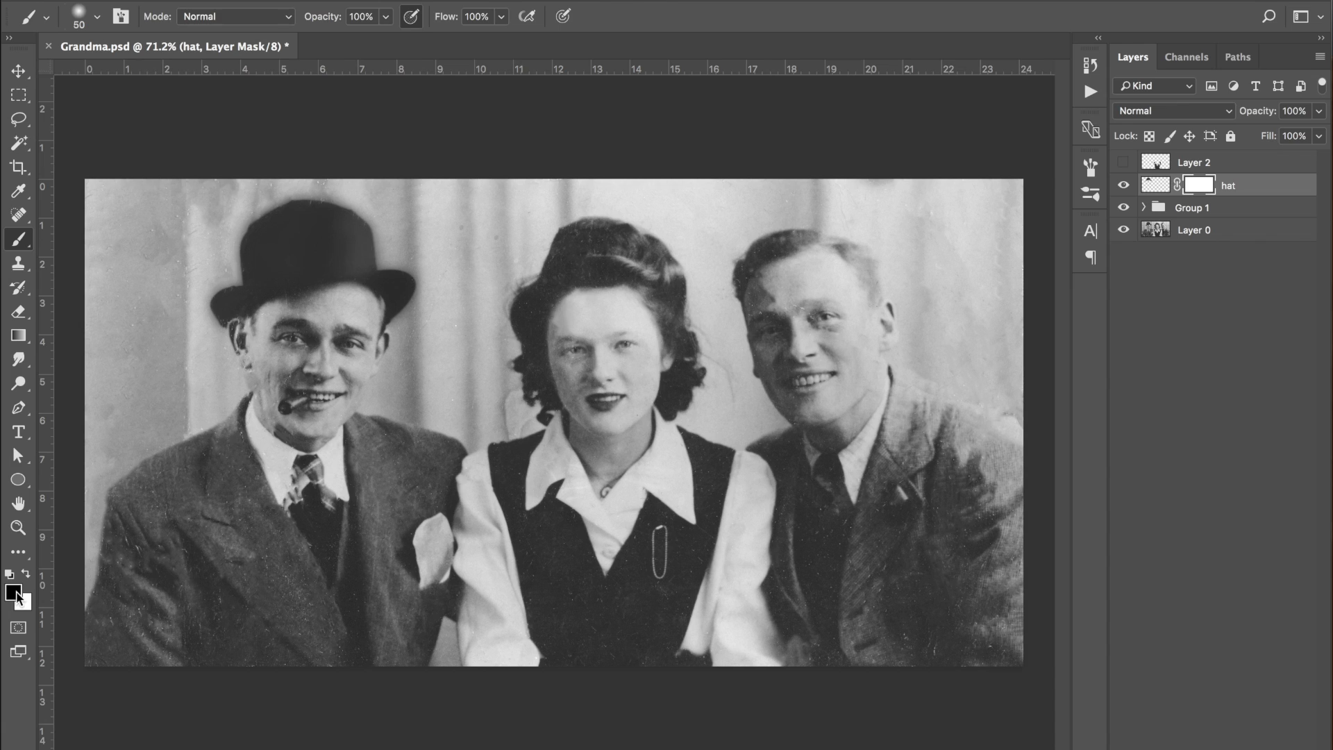
key("x")
key("x")
Set the mask brush to 50 px with 63% hardness for work around the man's hat.
key("super+plus")
left_click_drag(358, 281, 944, 384)
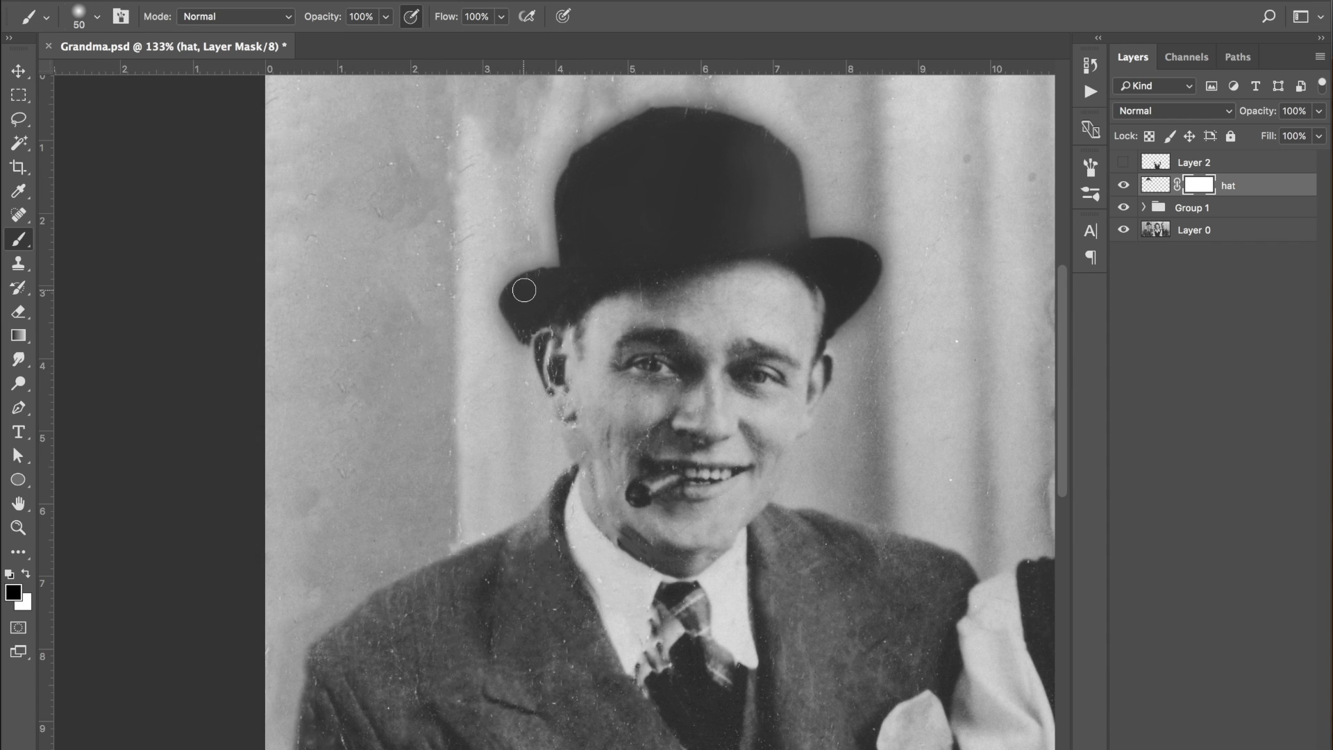
left_click_drag(862, 353, 800, 367)
right_click(780, 367)
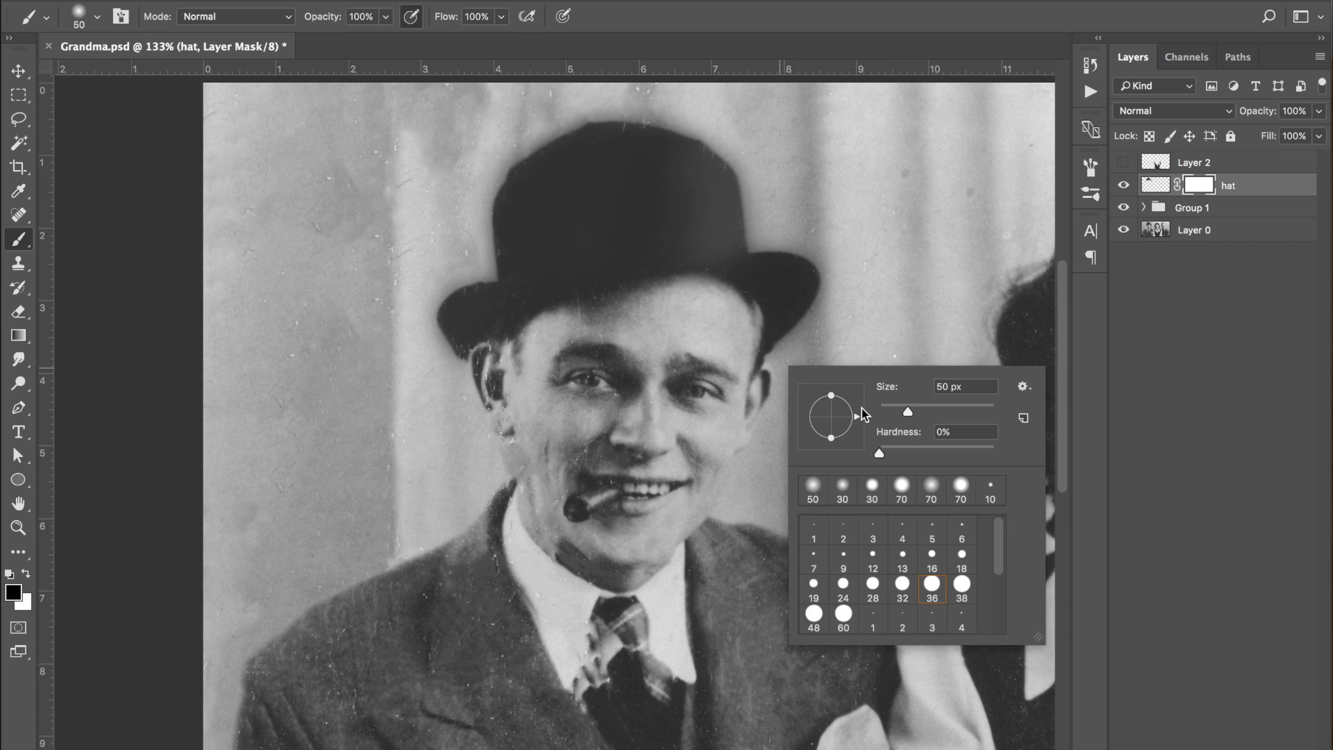
left_click(935, 450)
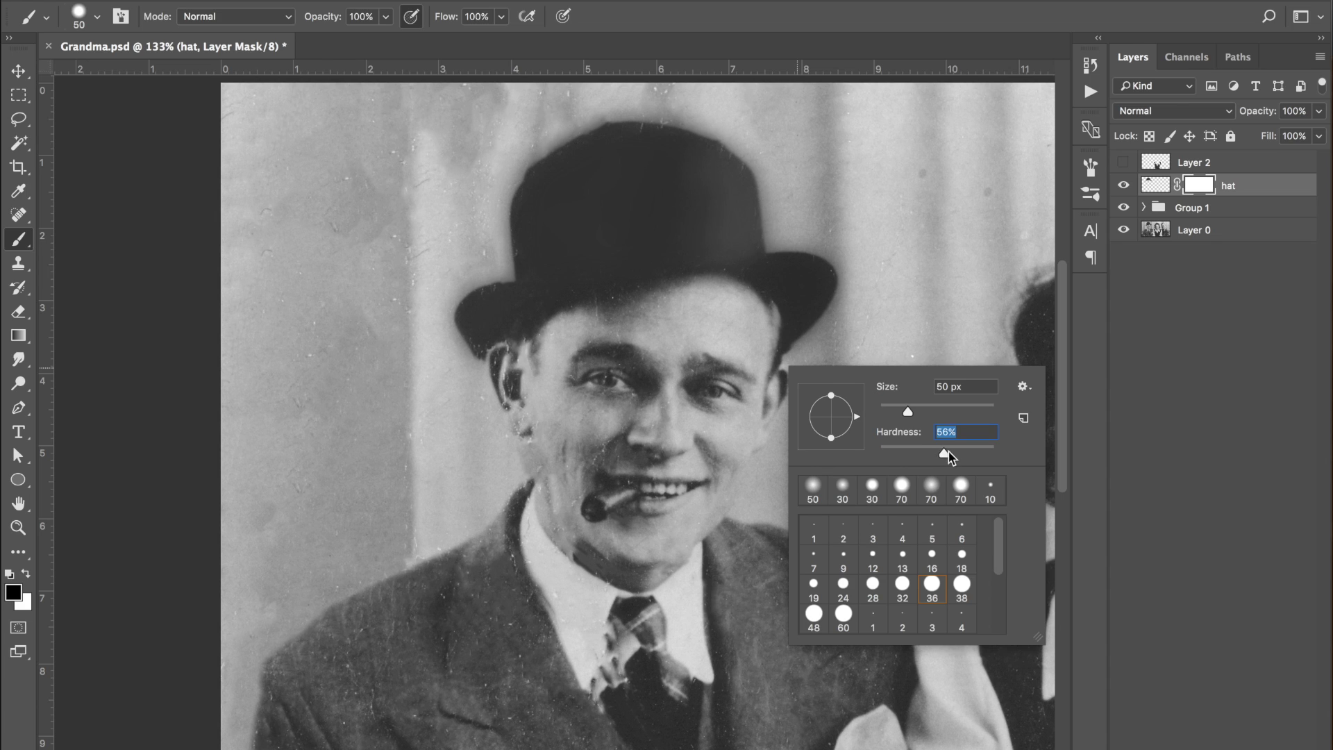
key("Return")
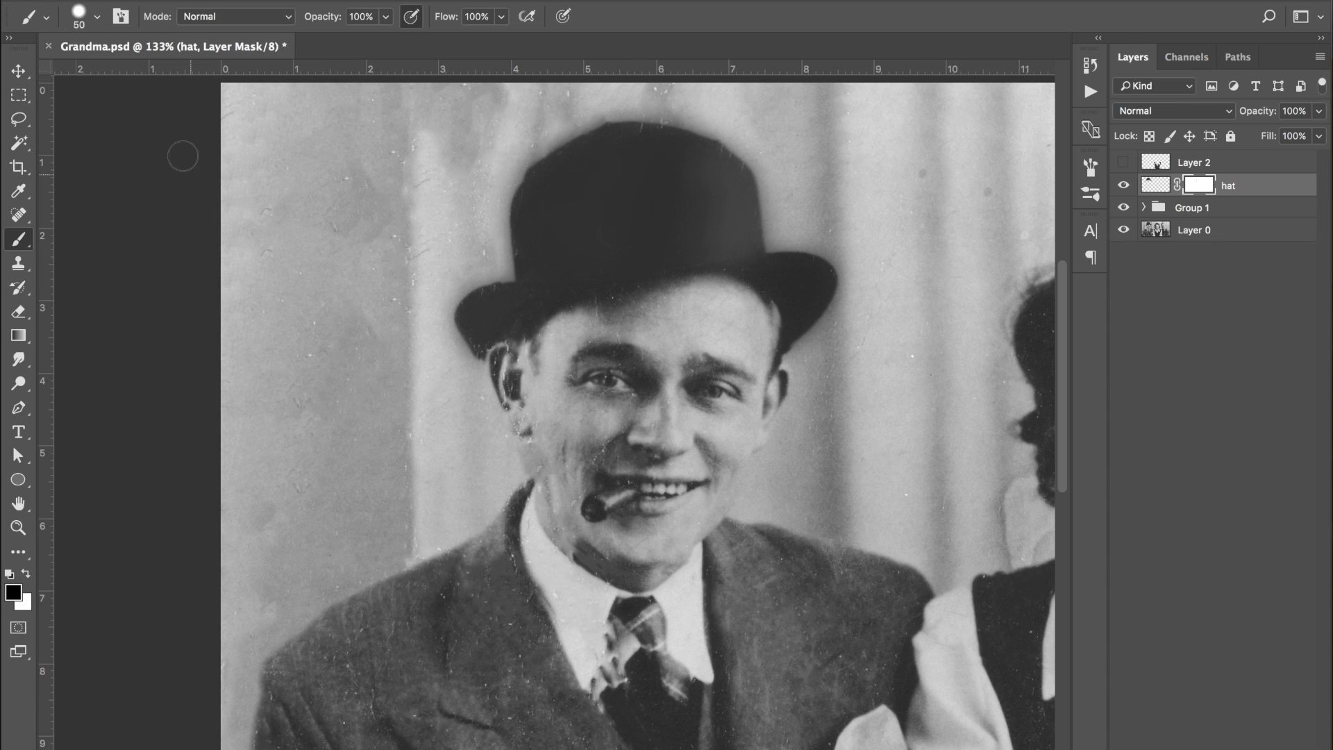
left_click(91, 18)
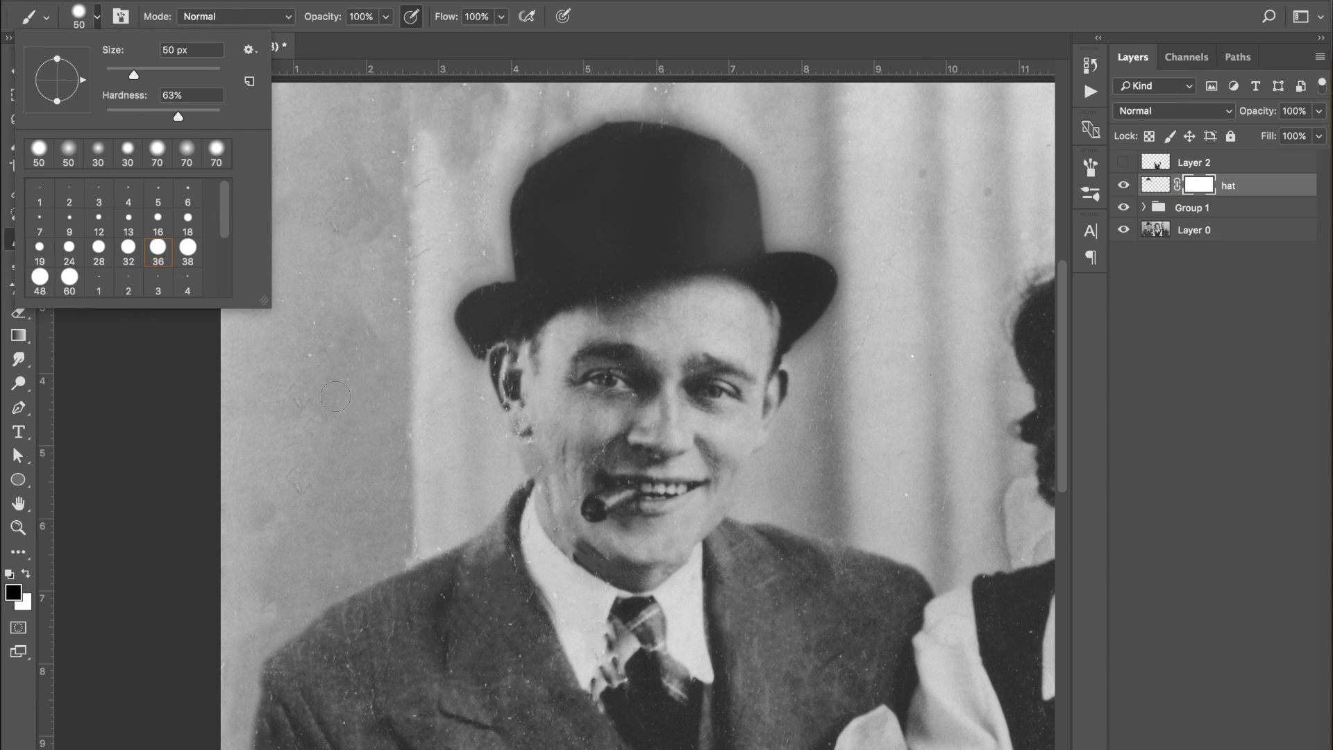
key("Return")
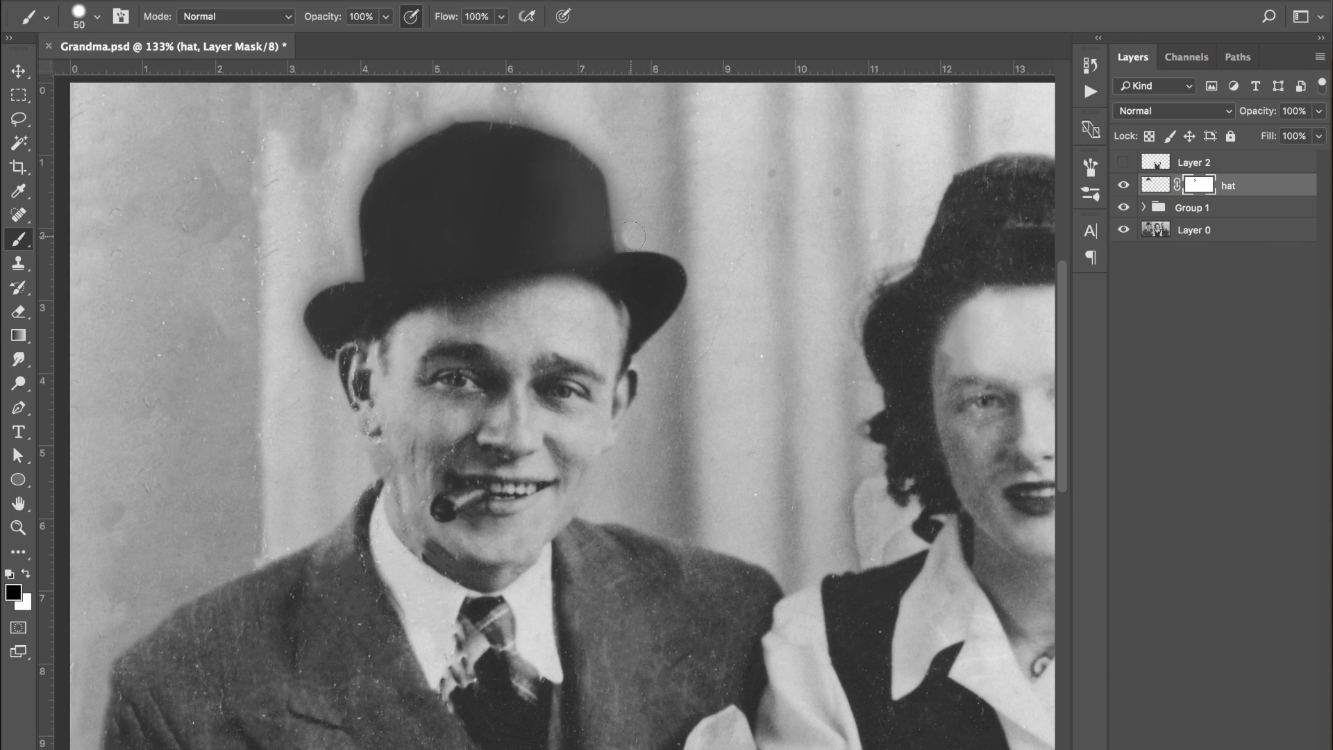
Paint black on the hat mask with a 35 px brush to hide the blurred halo around the crown and the left brim.
mouse_move(615, 169)
left_mouse_down()
mouse_move(623, 240)
mouse_move(597, 114)
left_mouse_up()
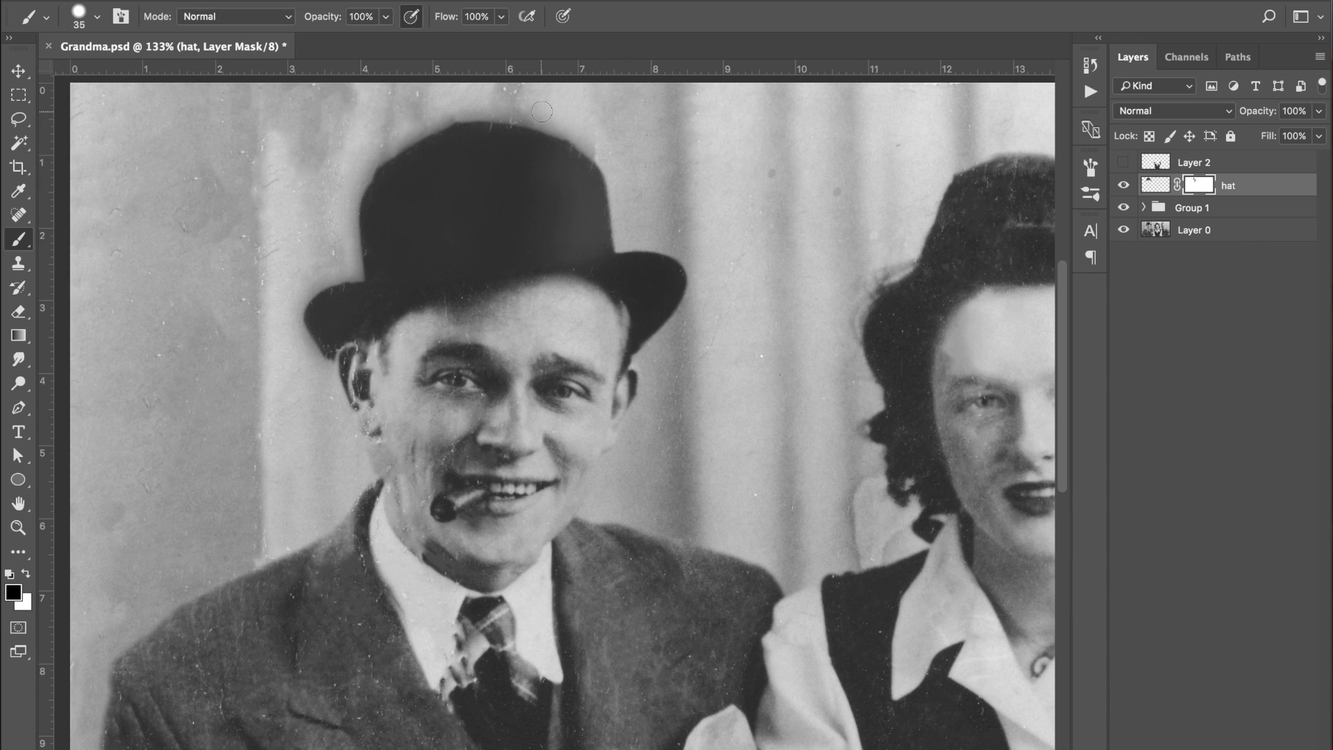
left_click_drag(541, 112, 587, 155)
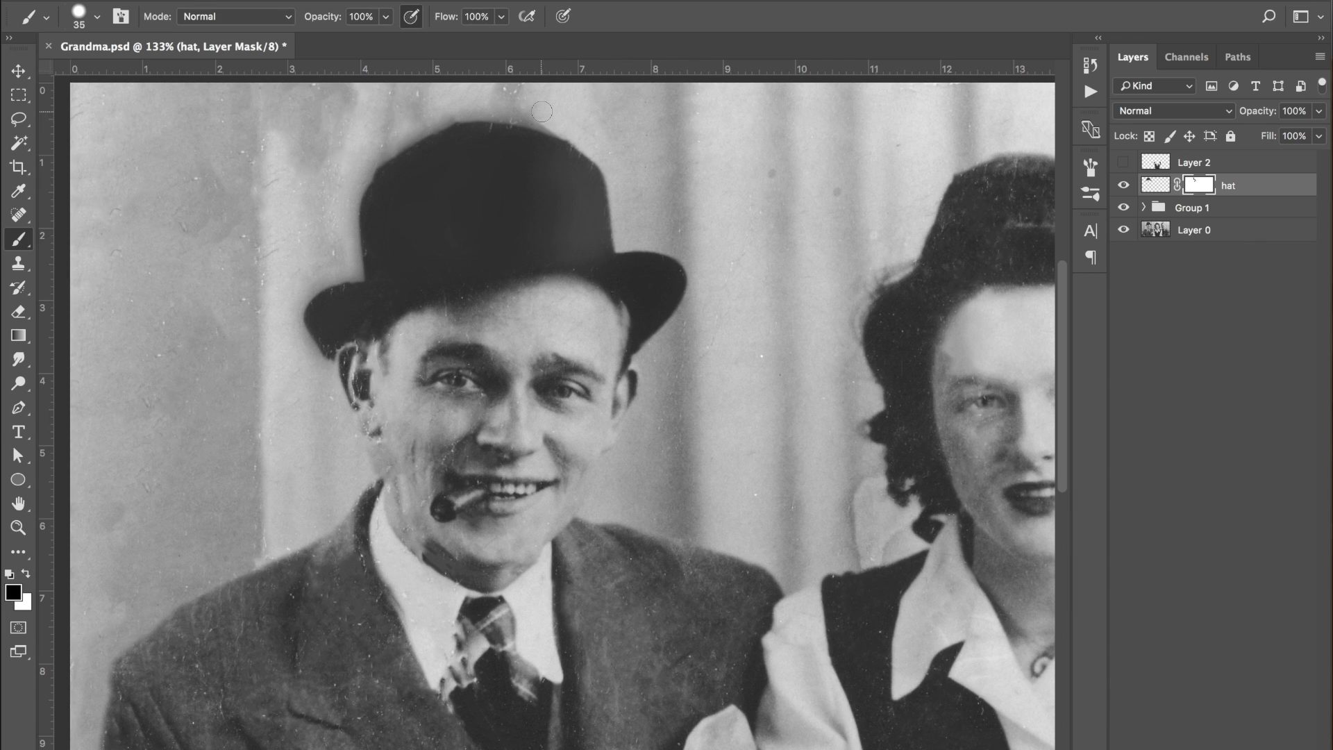
left_click(468, 107, "shift")
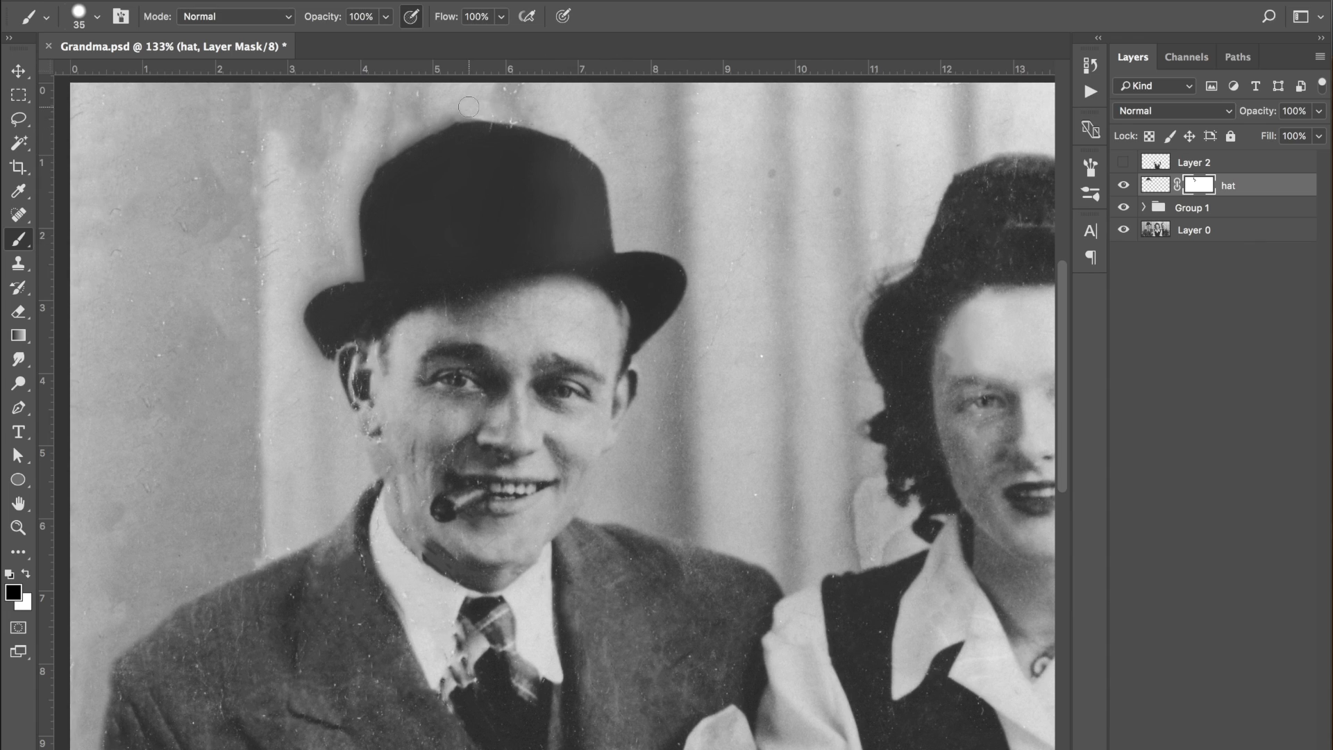
left_click(391, 133, "shift")
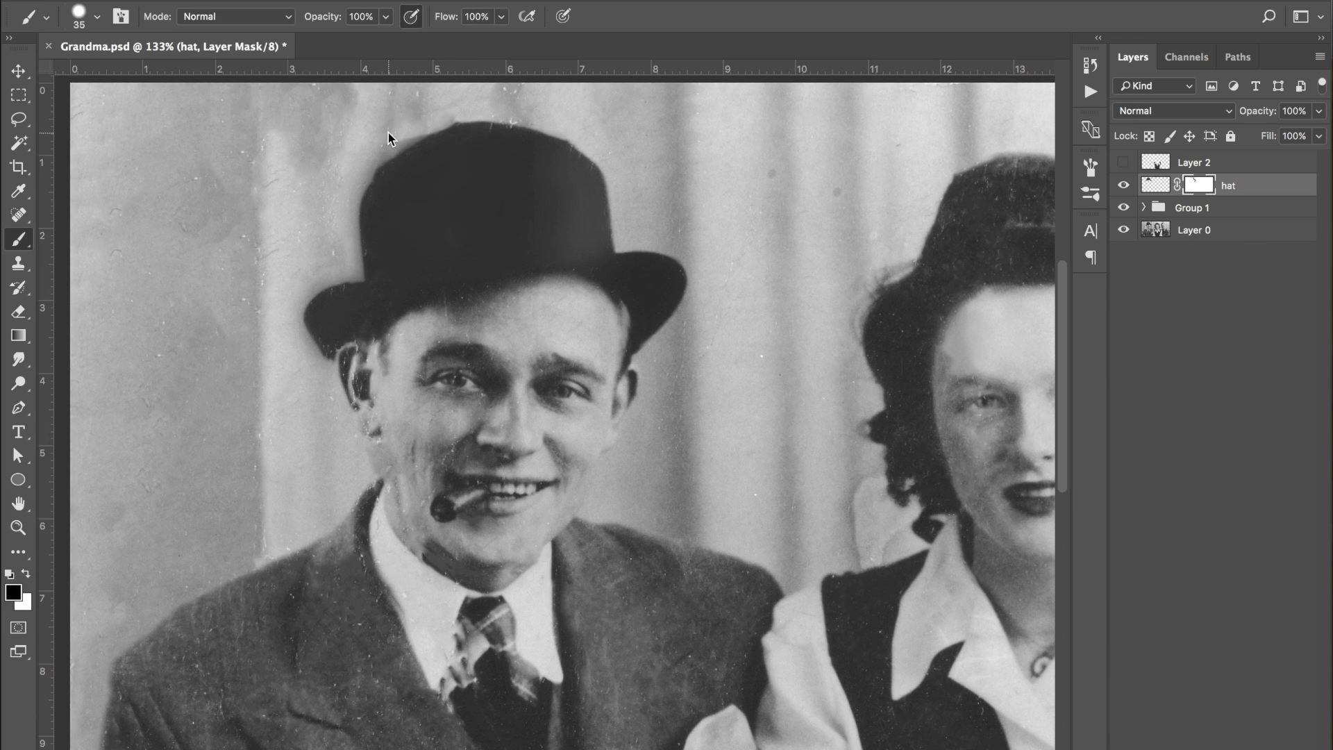
left_click(323, 196, "shift")
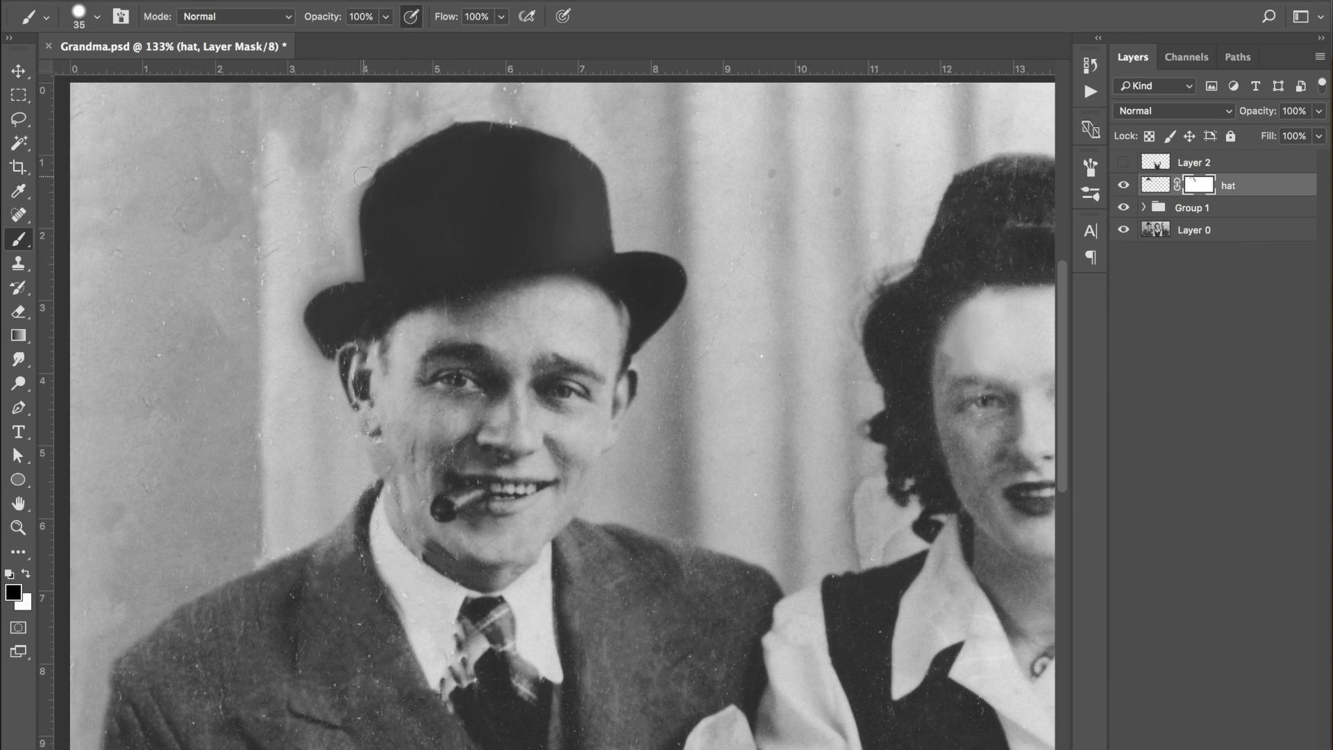
left_click(365, 178)
left_click(347, 208, "shift")
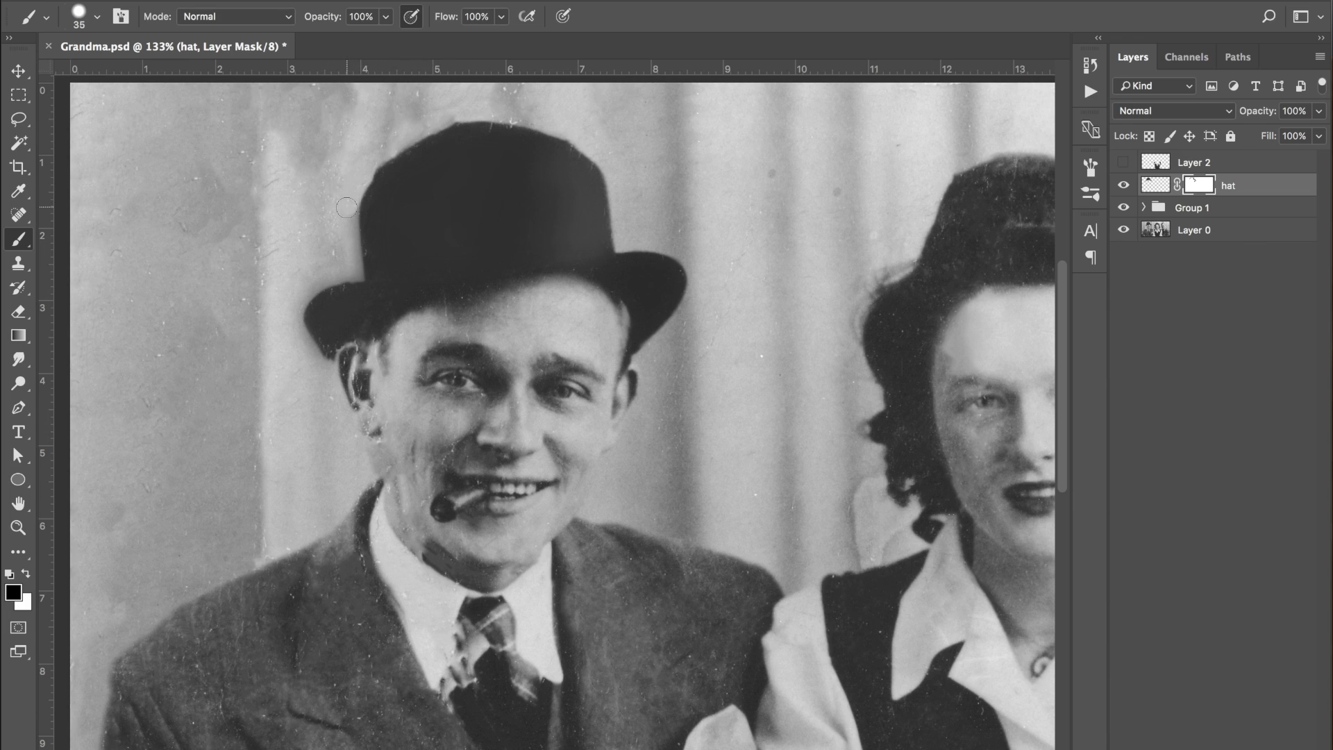
left_click(353, 273, "shift")
left_click(298, 284, "shift")
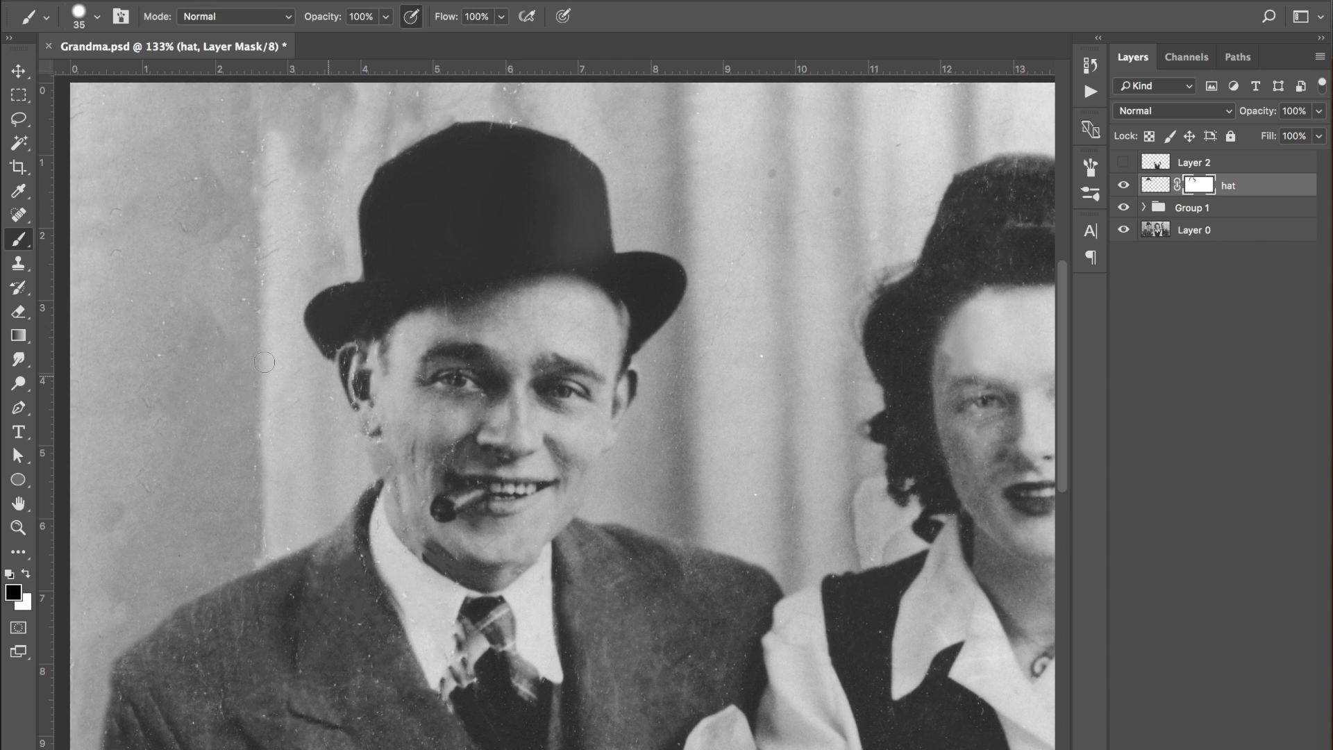
Reduce the brush to 9 px with black as the foreground colour for fine mask work along the hat's edge.
key("bracketleft")
key("bracketleft")
key("bracketleft")
key("bracketleft")
key("bracketleft")
key("bracketleft")
key("x")
key("x")
Compare the whole photo with the masked hat layer hidden and shown.
key("ctrl+0")
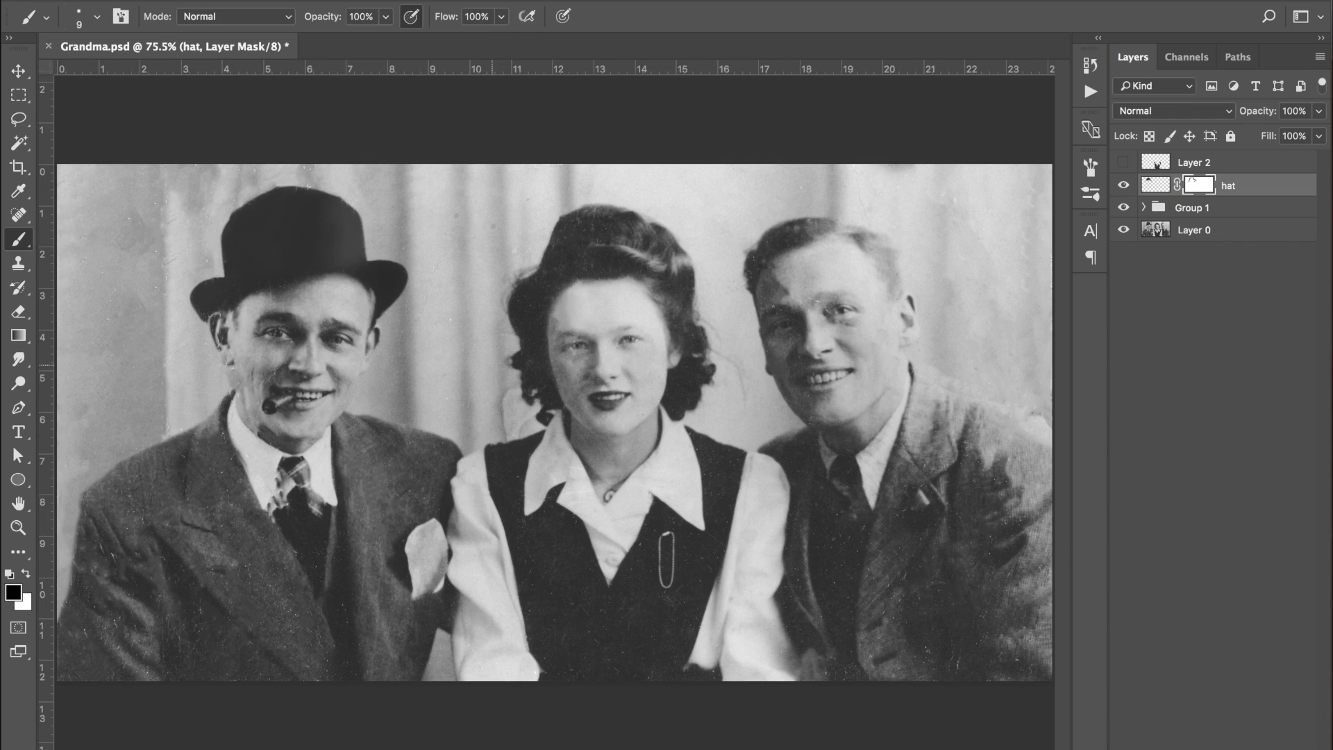
left_click(1125, 186)
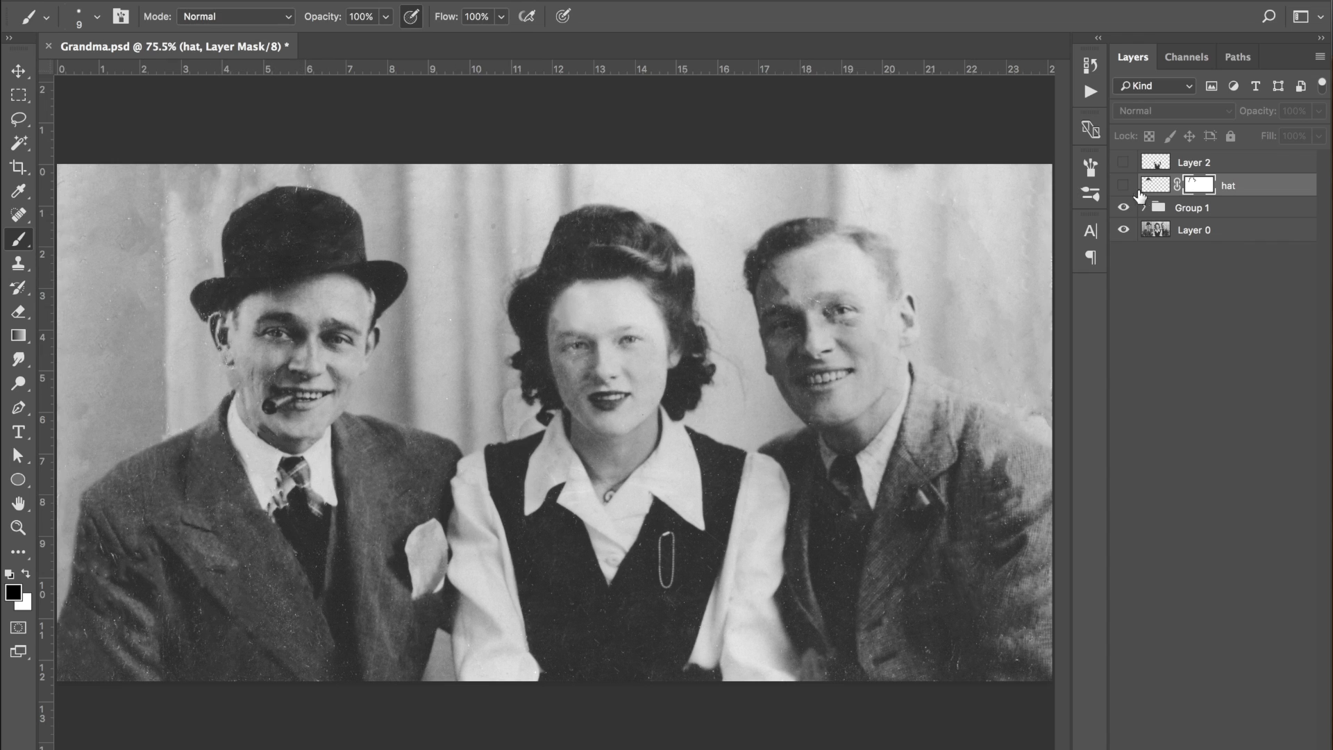
left_click(1123, 186)
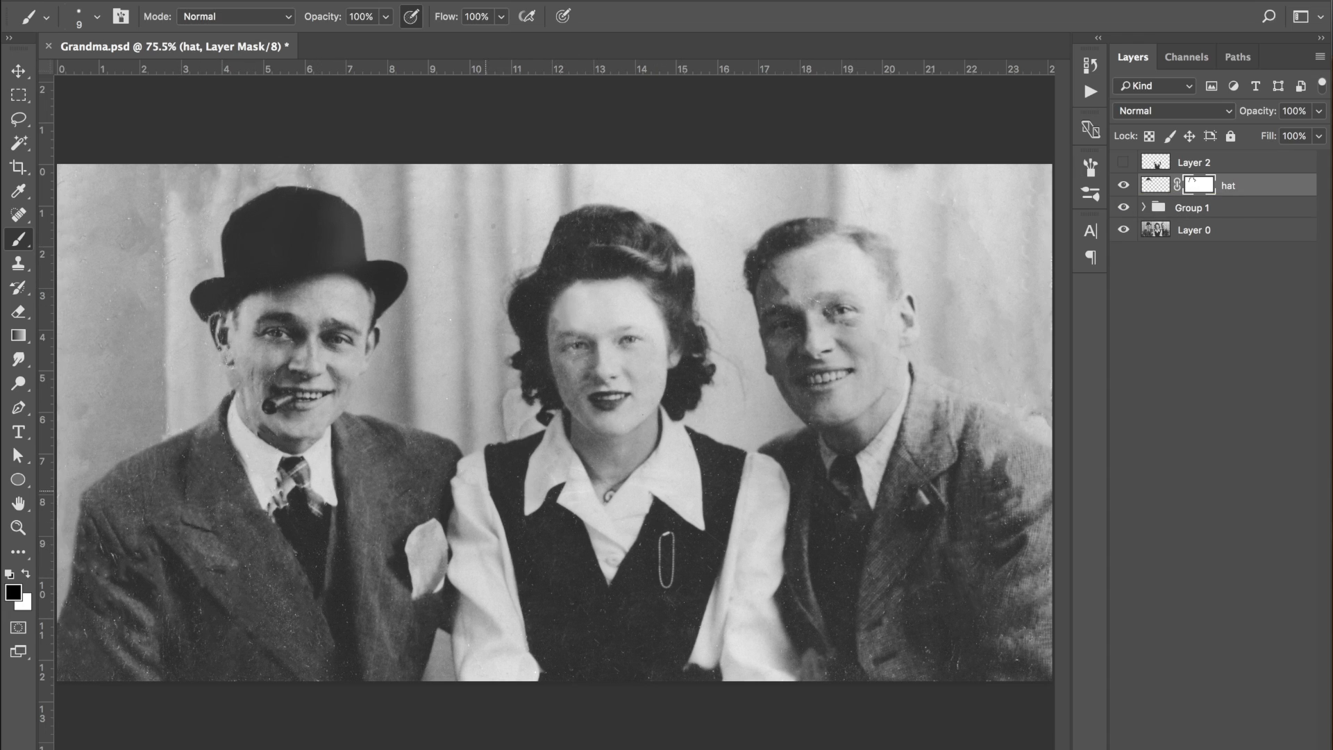
Rename Layer 2 as vest and make the layer visible.
double_click(1196, 163)
type("vest")
key("Return")
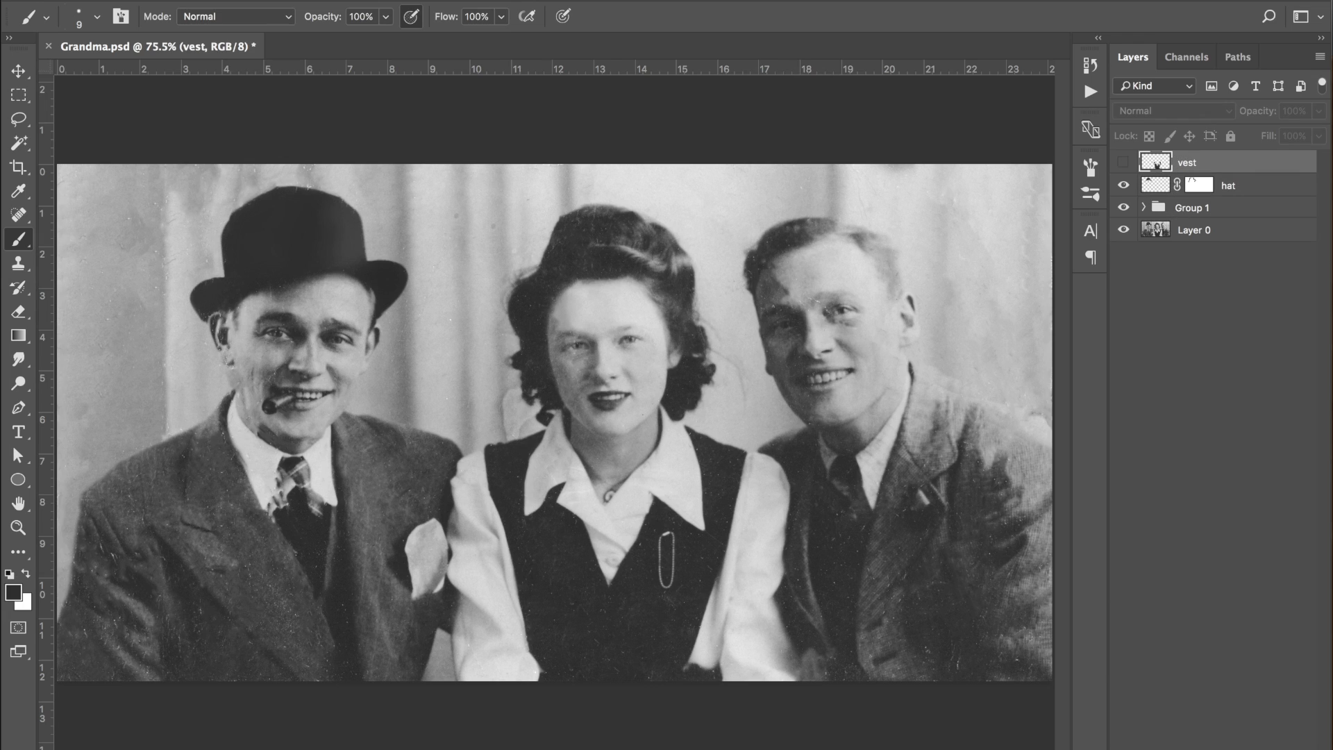
left_click(1124, 163)
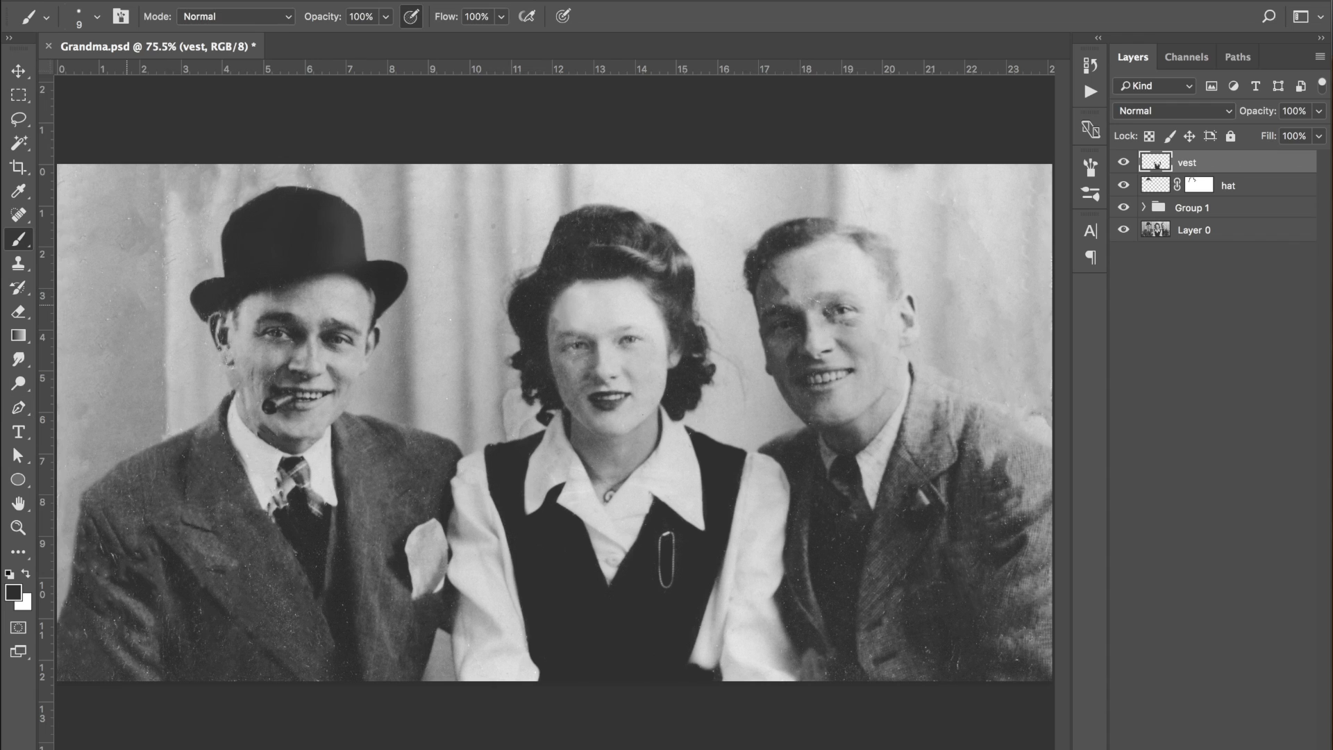
Save the document and group the vest and hat layers together with Group 1.
key("ctrl+s")
left_click(1257, 212, "shift")
key("ctrl+g")
Compare the original cracked photo with the restoration by toggling the visibility of the new layer group.
left_click(1124, 161)
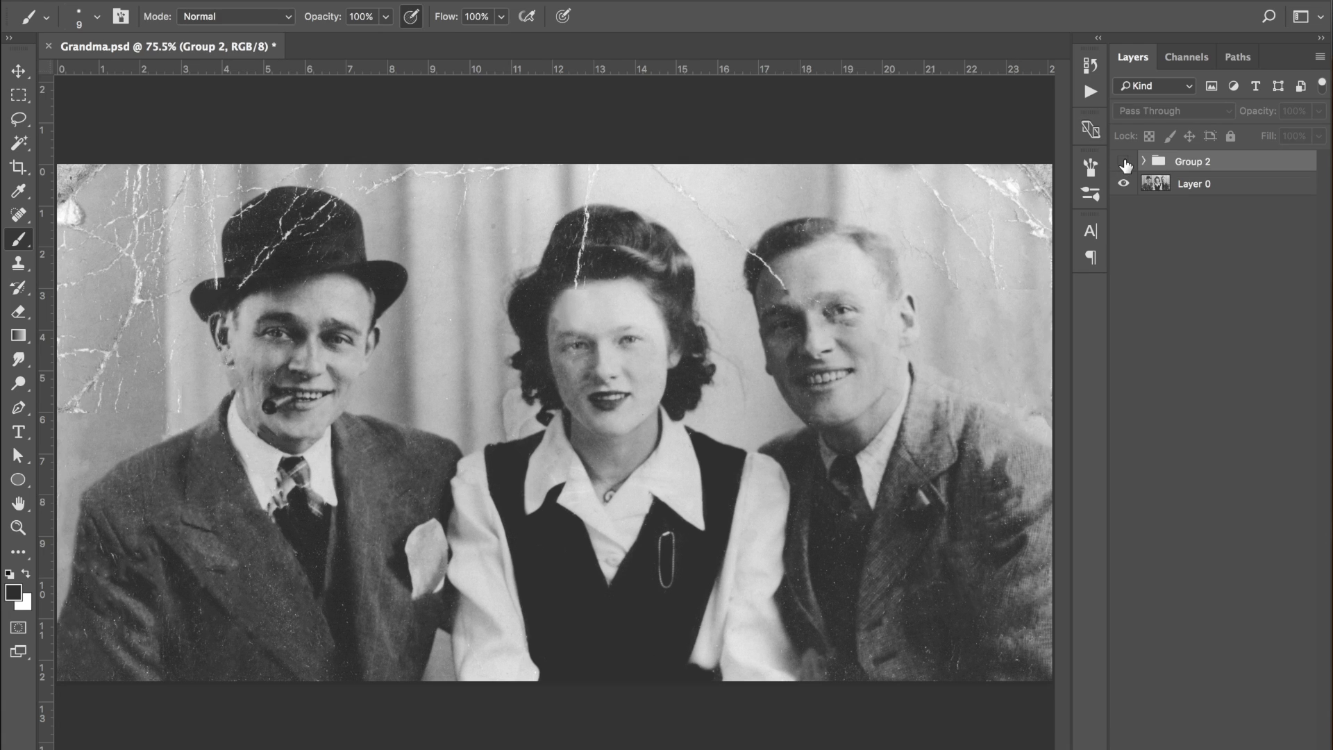
left_click(1125, 162)
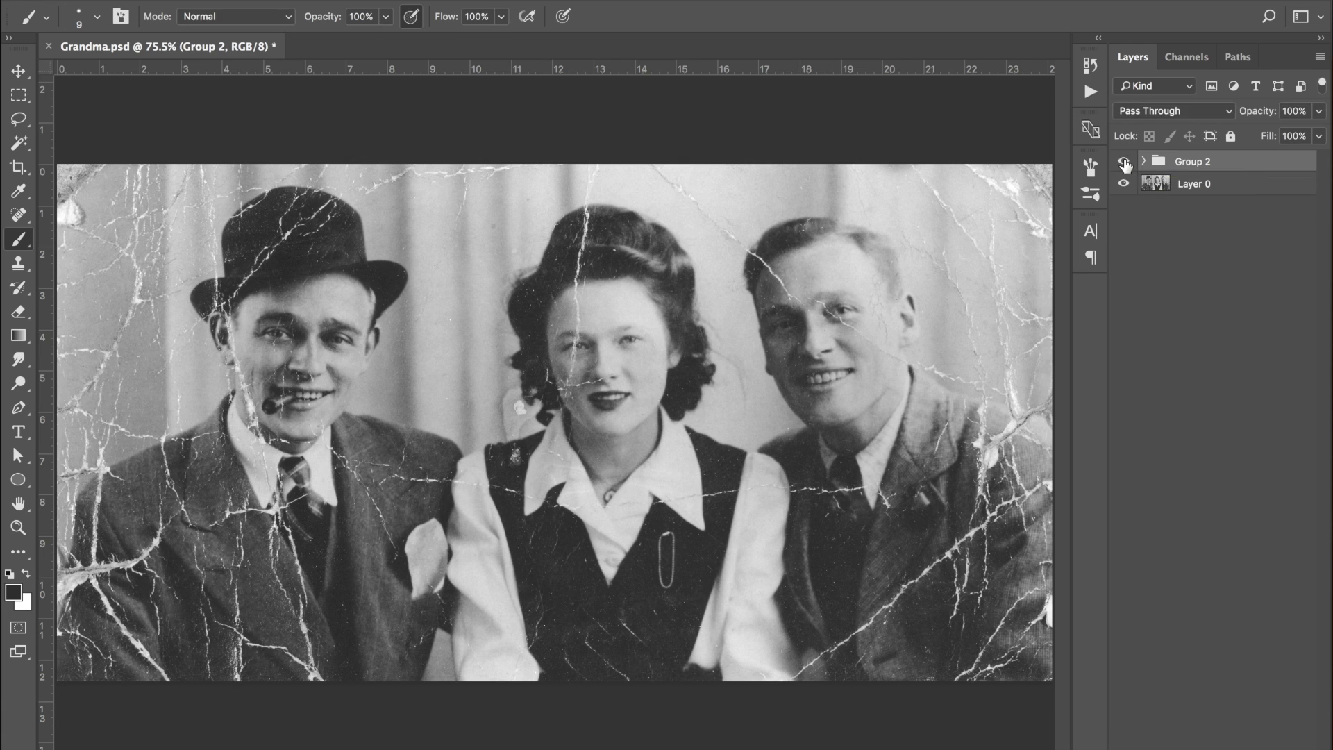
left_click(1124, 162)
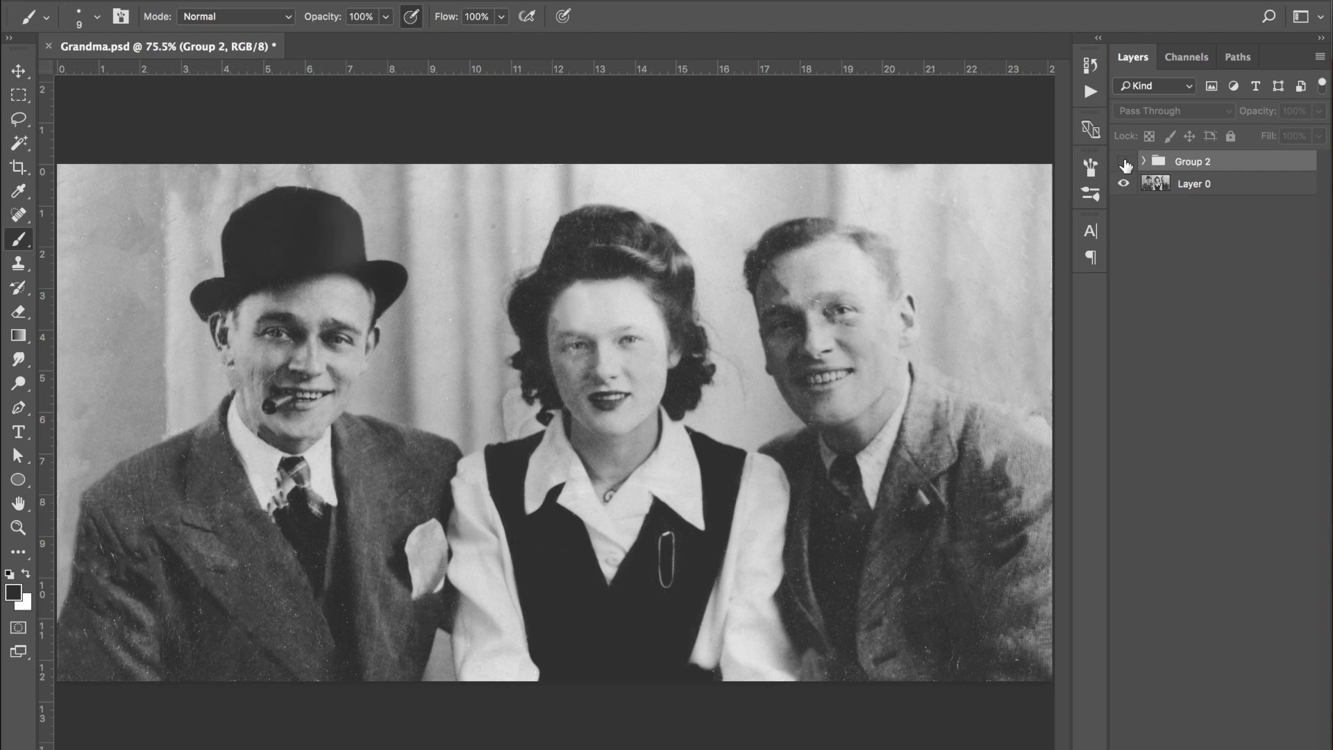
left_click(1124, 162)
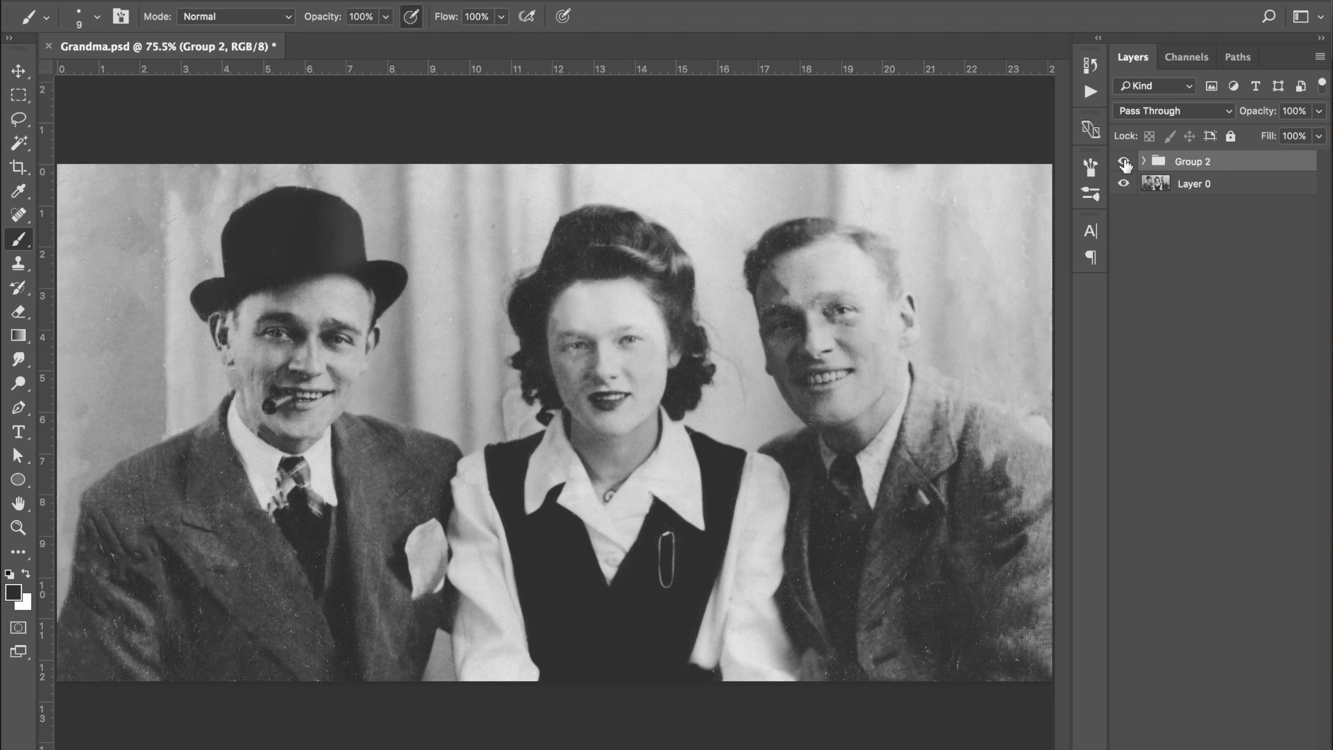